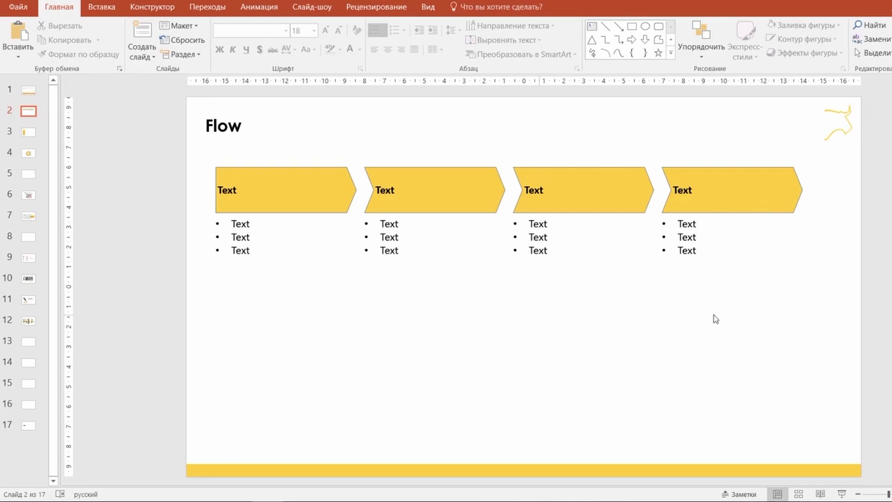
# Browse the Shapes gallery without inserting anything, then inspect the chevrons and first bullet list
pyautogui.click(671, 52)
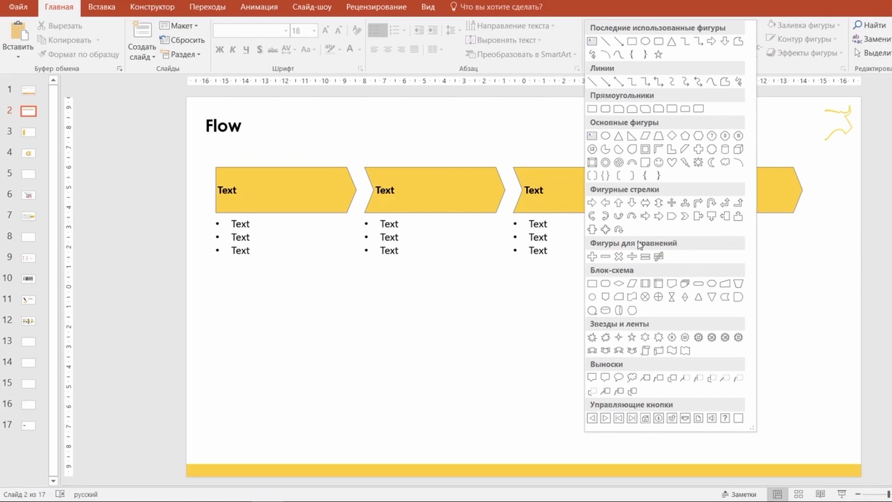
pyautogui.click(436, 323)
pyautogui.click(294, 205)
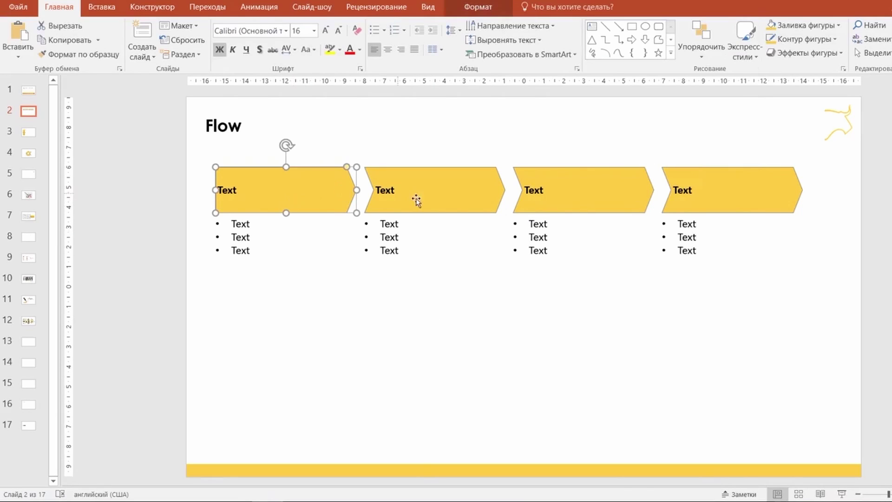
pyautogui.click(387, 189)
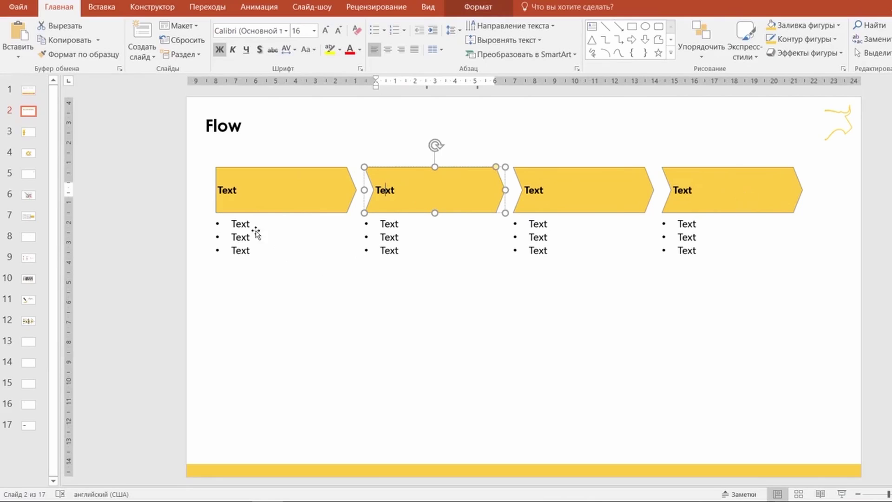
pyautogui.click(231, 237)
pyautogui.doubleClick(240, 250)
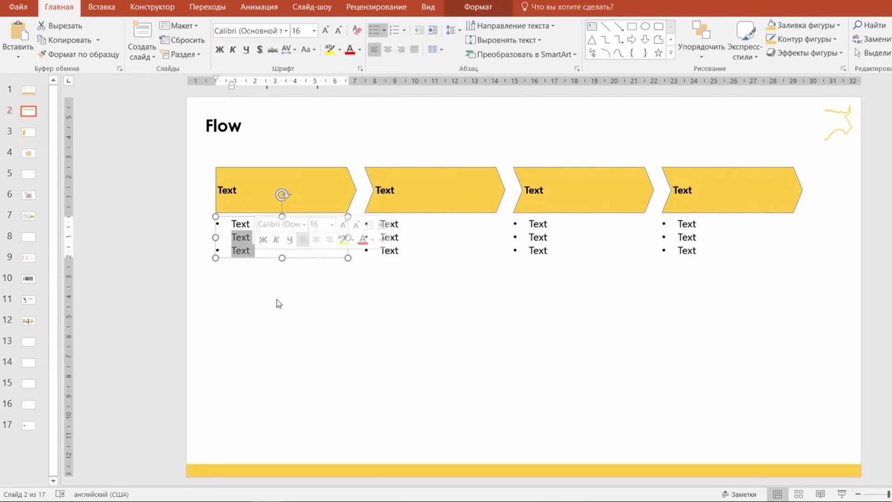
pyautogui.click(277, 302)
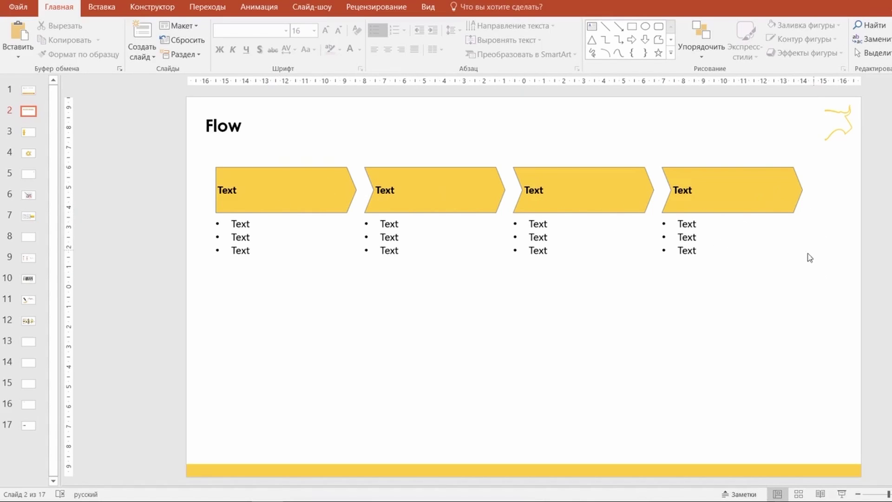
# Check the chevrons and bullet boxes, then insert a new blank slide 3 after the Flow slide
pyautogui.click(255, 191)
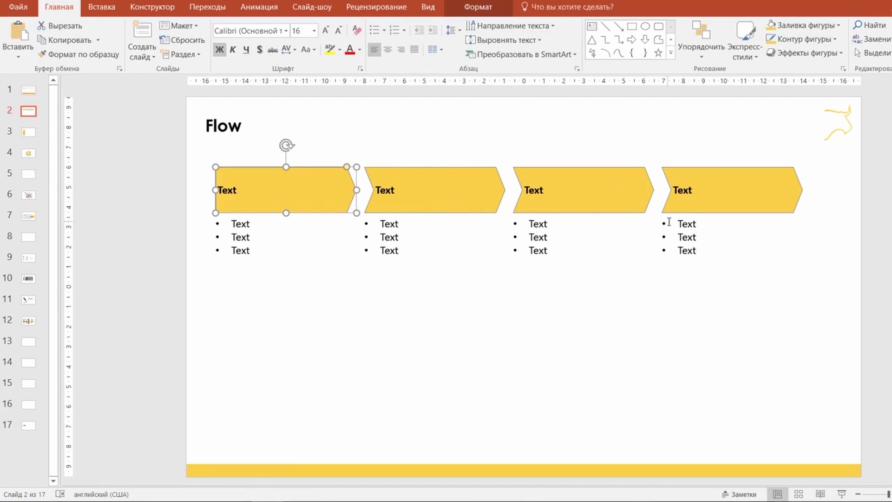
pyautogui.click(244, 236)
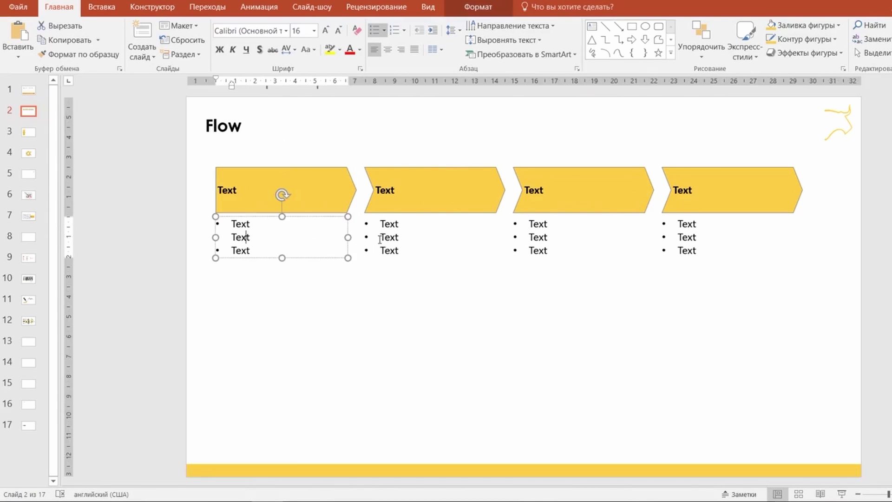
pyautogui.click(549, 245)
pyautogui.click(561, 195)
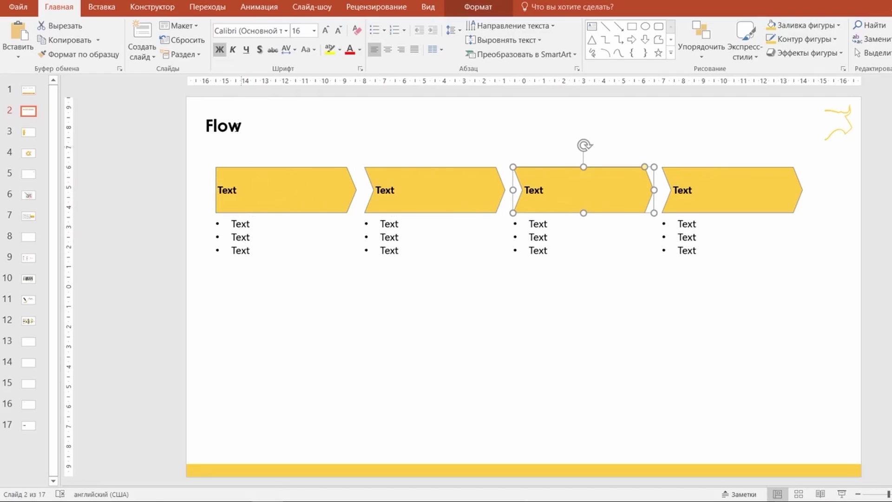
pyautogui.click(142, 44)
pyautogui.scroll(1, 479, 216)
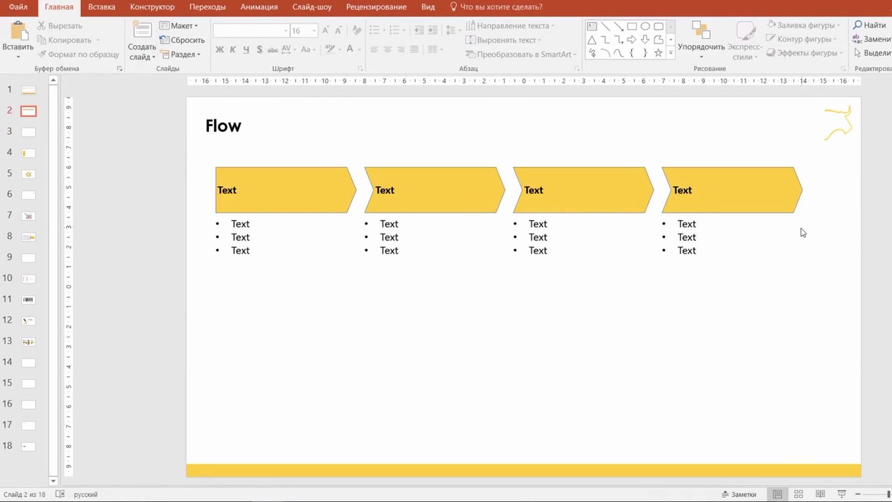
# Group the first three chevrons on the Flow slide and copy the group
pyautogui.click(302, 195)
pyautogui.keyDown('shift'); pyautogui.click(381, 188); pyautogui.keyUp('shift')
pyautogui.keyDown('shift'); pyautogui.click(602, 194); pyautogui.keyUp('shift')
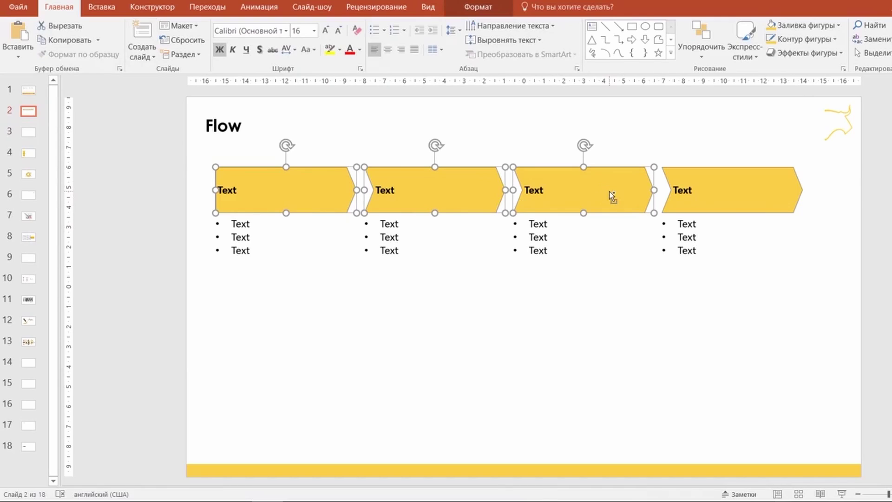
pyautogui.hotkey('ctrl', 'g')
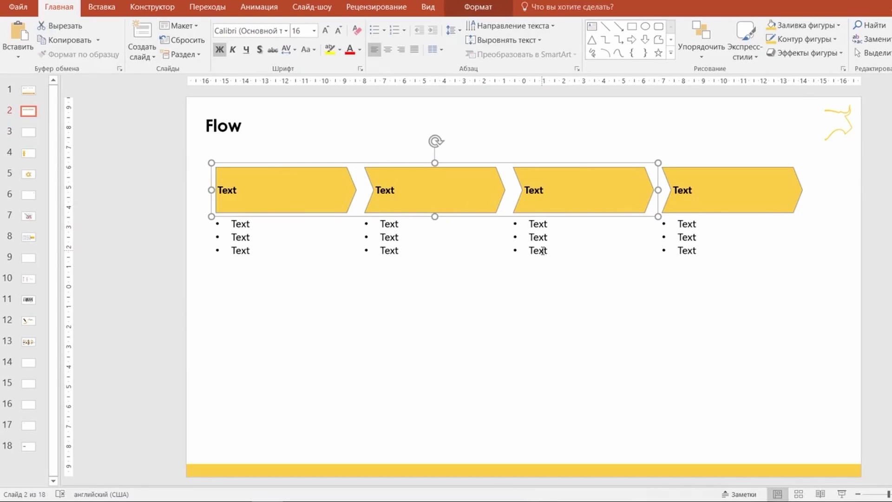
pyautogui.hotkey('ctrl', 'c')
# Paste the chevron group onto slide 3 and move it to the right half
pyautogui.click(539, 298)
pyautogui.scroll(-1, 540, 299)
pyautogui.hotkey('ctrl', 'v')
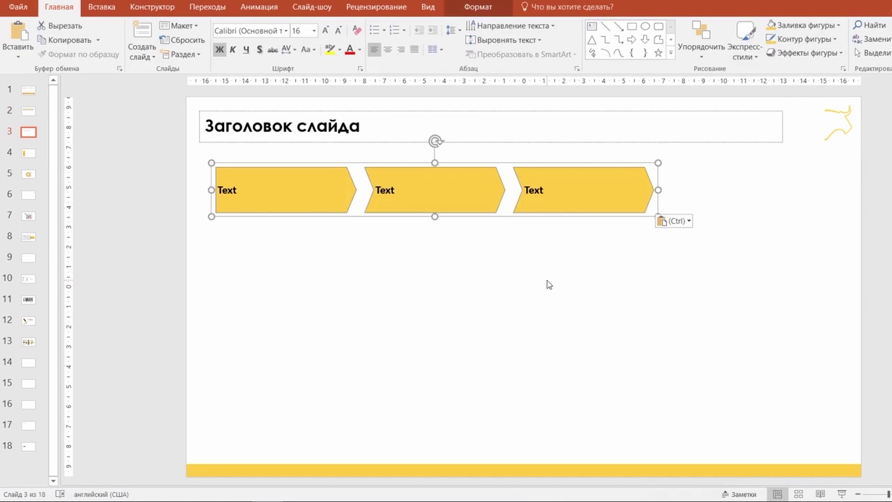
pyautogui.moveTo(569, 215); pyautogui.dragTo(784, 215)
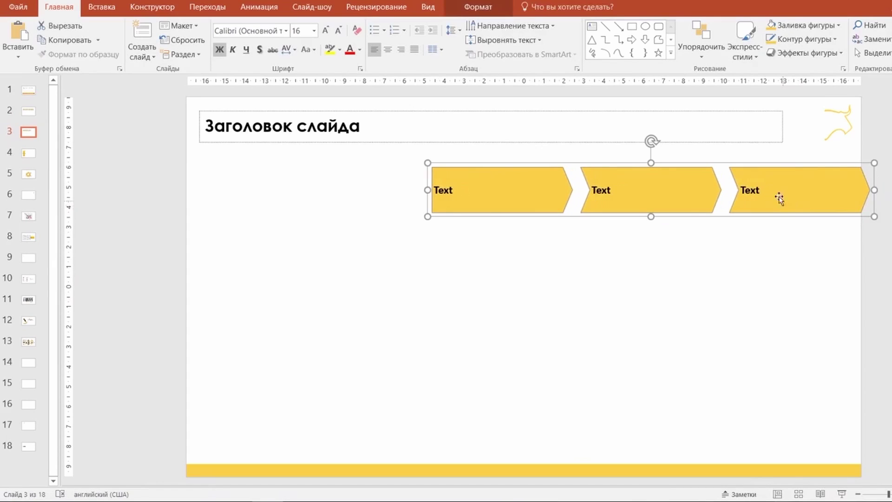
# Delete the 'Text' labels from all three pasted chevrons
pyautogui.click(756, 191)
pyautogui.doubleClick(756, 192)
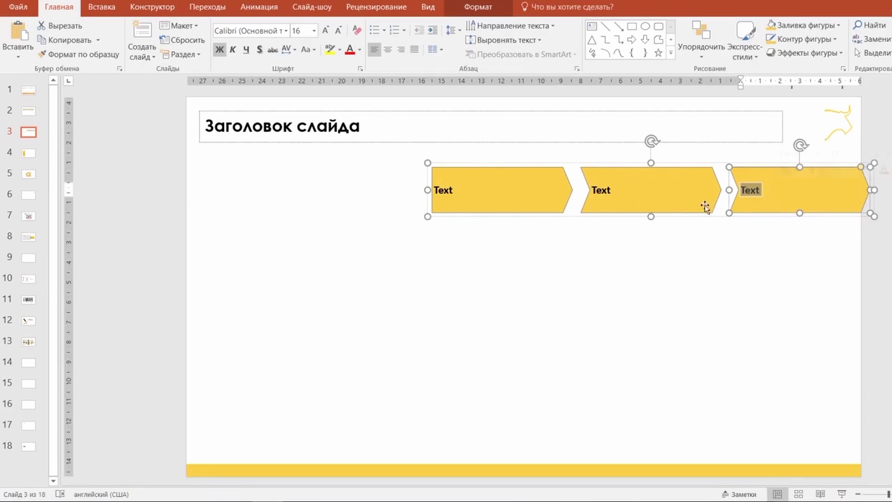
pyautogui.press('BackSpace')
pyautogui.hotkey('alt', 'shift')
pyautogui.doubleClick(599, 191)
pyautogui.press('BackSpace')
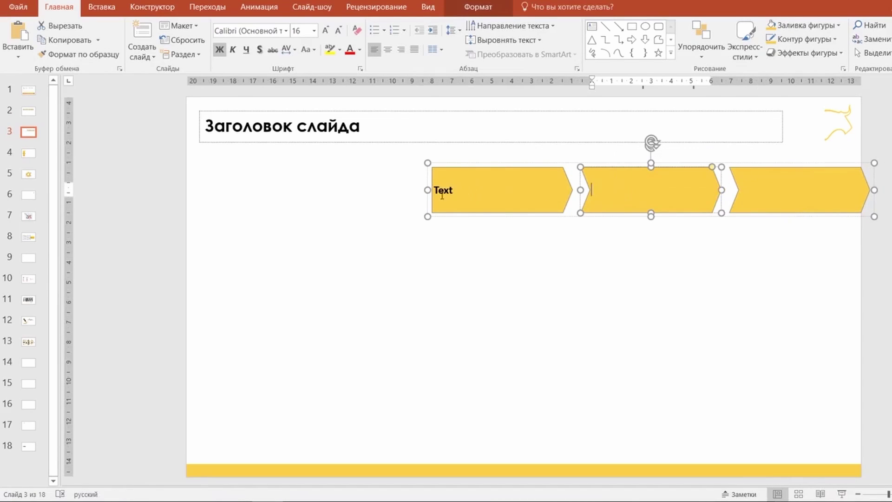
pyautogui.doubleClick(488, 194)
pyautogui.press('BackSpace')
pyautogui.click(723, 276)
# Shrink the chevron group into a tiny top-right icon and give the first chevron a black outline
pyautogui.click(814, 199)
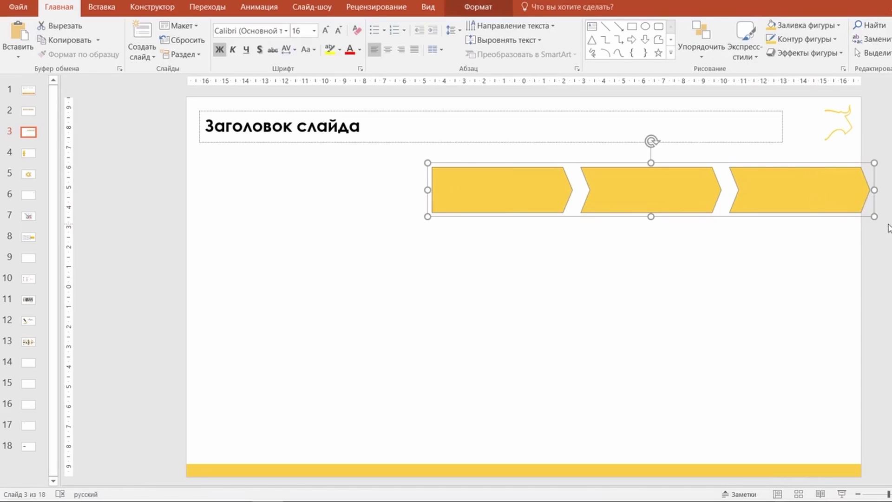
pyautogui.moveTo(874, 216)
pyautogui.mouseDown()
pyautogui.moveTo(494, 175)
pyautogui.moveTo(832, 158)
pyautogui.mouseUp()
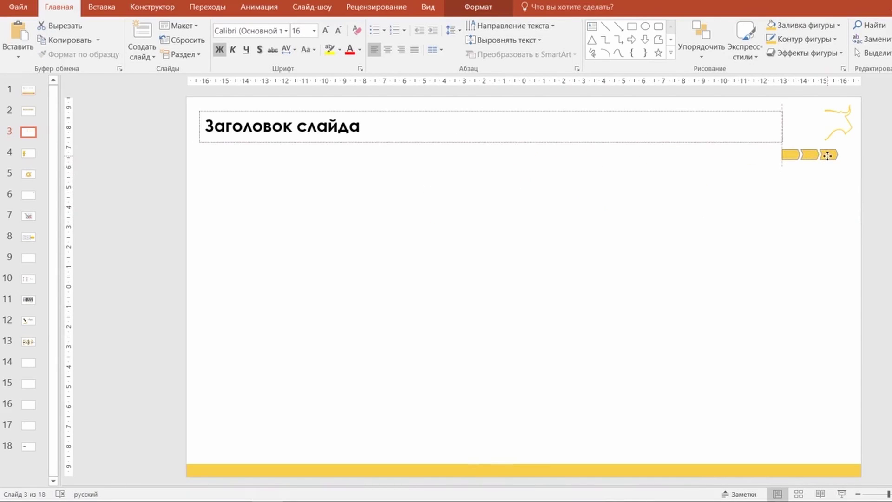
pyautogui.click(790, 157)
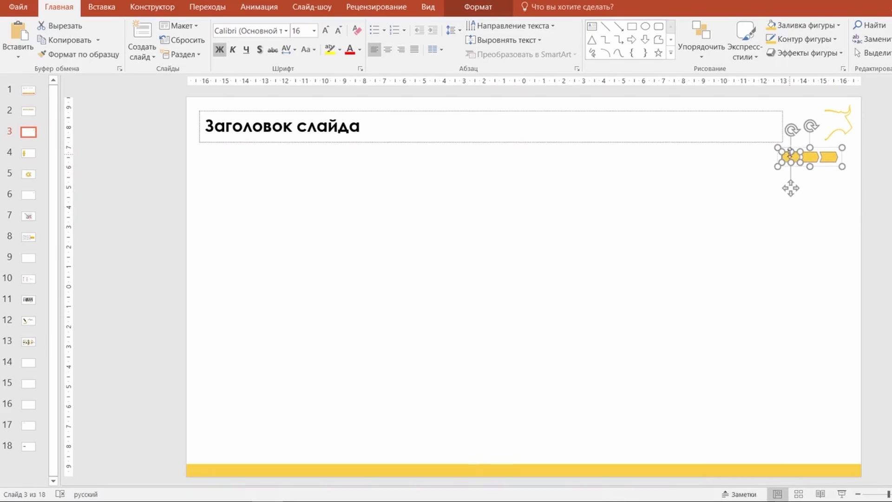
pyautogui.click(792, 41)
pyautogui.click(785, 53)
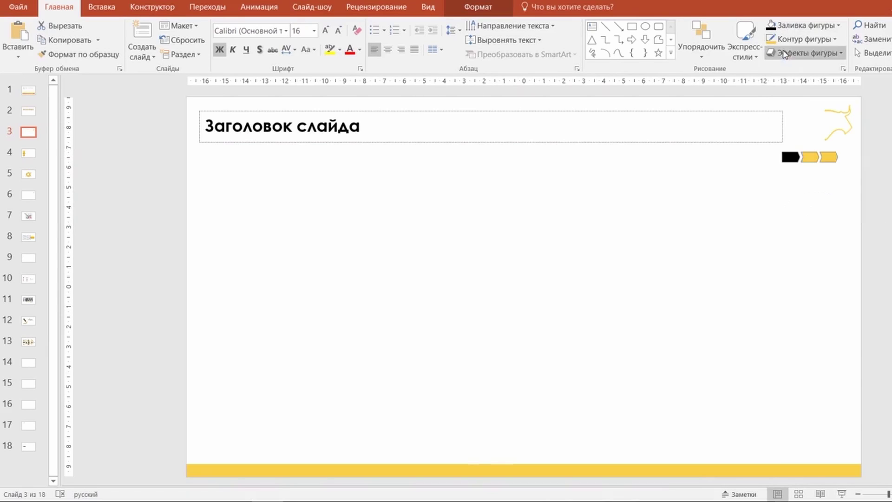
pyautogui.click(846, 183)
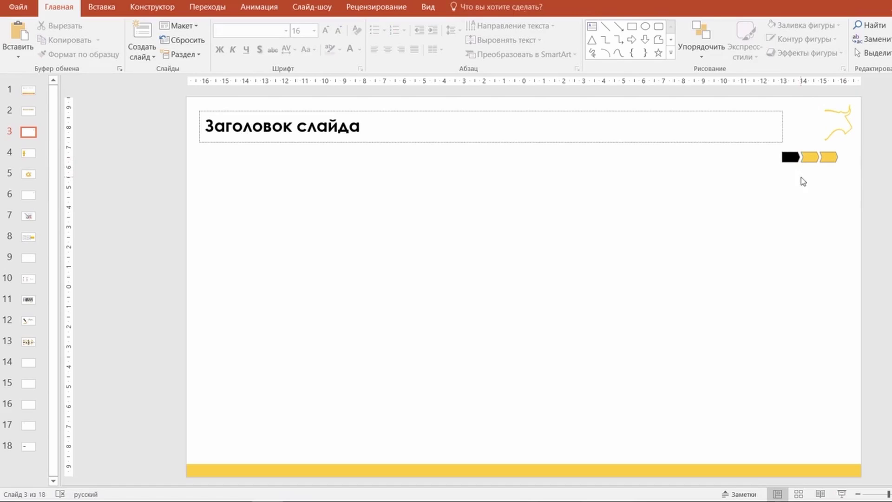
# Delete the small chevron group from slide 3
pyautogui.click(809, 158)
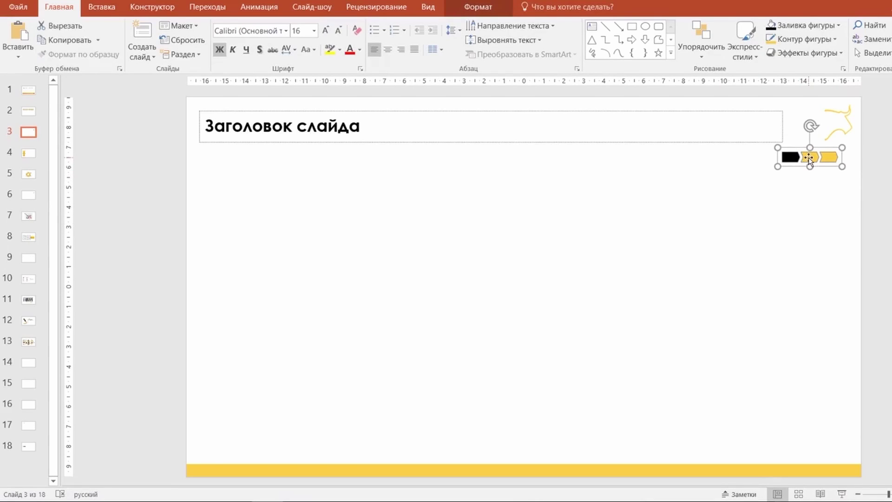
pyautogui.press('Delete')
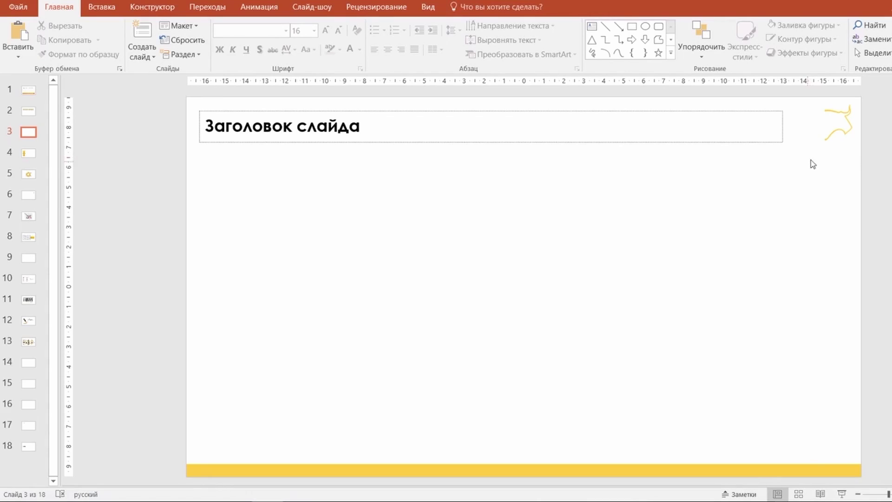
pyautogui.moveTo(855, 183)
pyautogui.mouseDown()
pyautogui.moveTo(680, 120)
pyautogui.moveTo(746, 133)
pyautogui.moveTo(701, 121)
pyautogui.mouseUp()
# Turn on Superscript with a 30% offset in the Font dialog for the first bullet list's text
pyautogui.scroll(1, 371, 211)
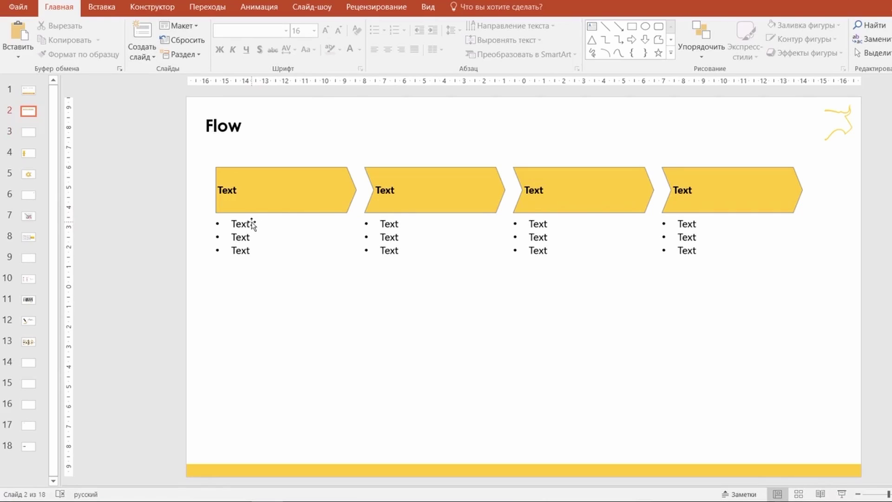
pyautogui.click(252, 224)
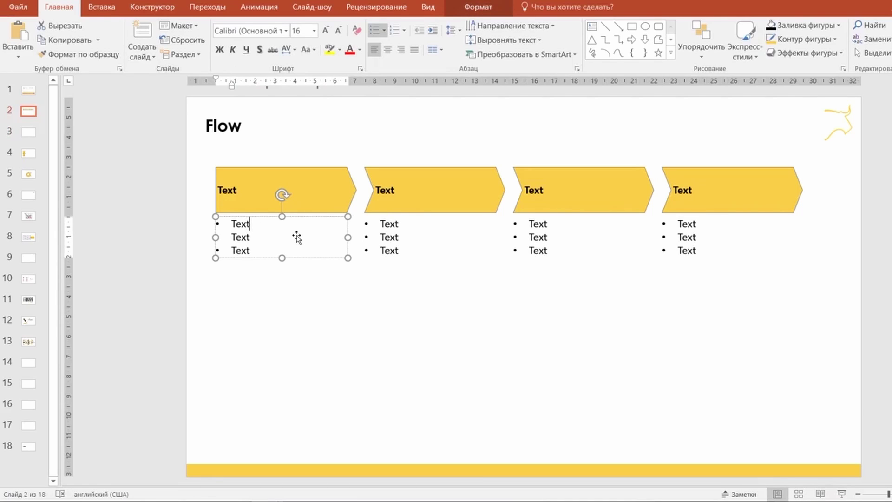
pyautogui.click(360, 69)
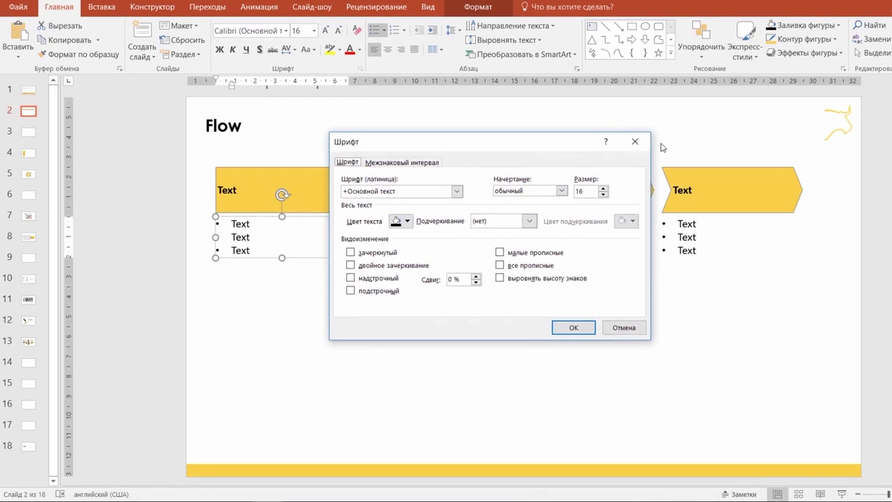
pyautogui.click(635, 141)
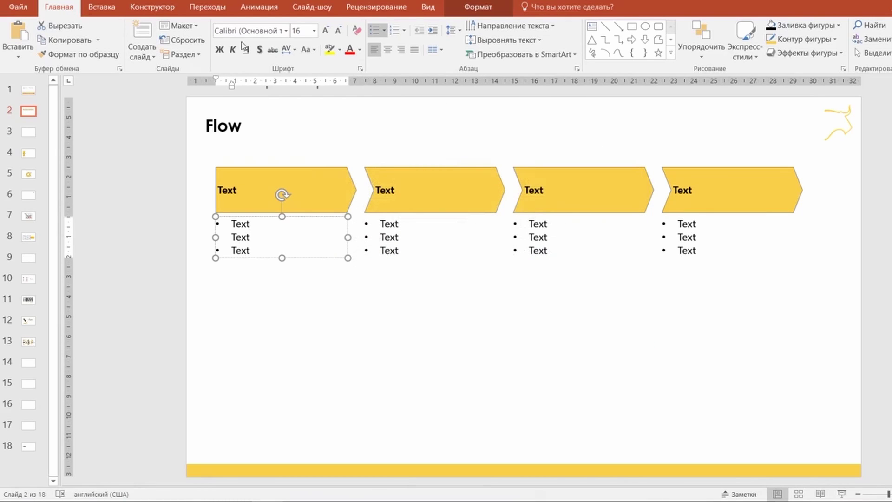
pyautogui.click(360, 69)
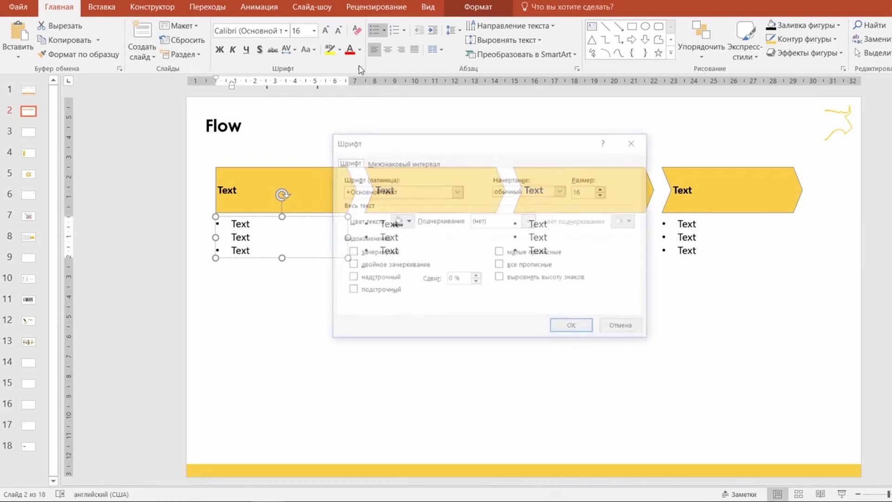
pyautogui.click(361, 281)
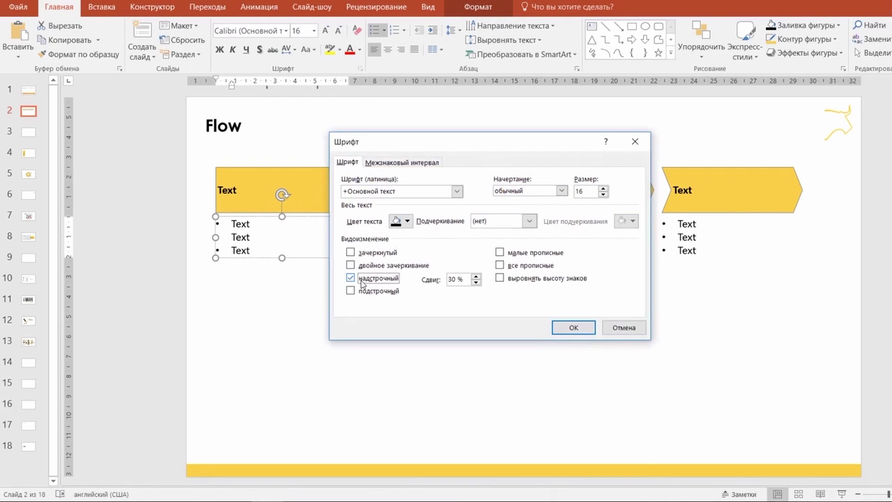
pyautogui.click(573, 330)
pyautogui.write('1')
pyautogui.click(270, 293)
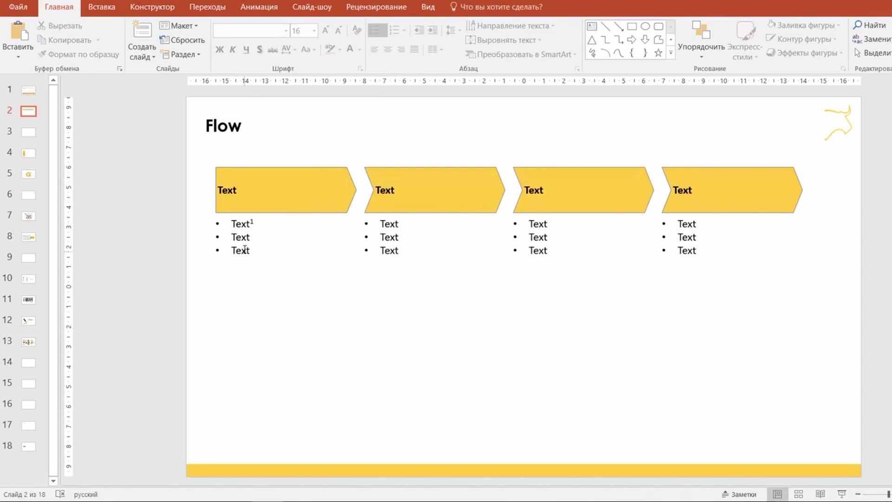
# Move the first bullet box to the slide bottom as a footnote, size 10, reading '1'
pyautogui.moveTo(244, 227); pyautogui.dragTo(255, 428)
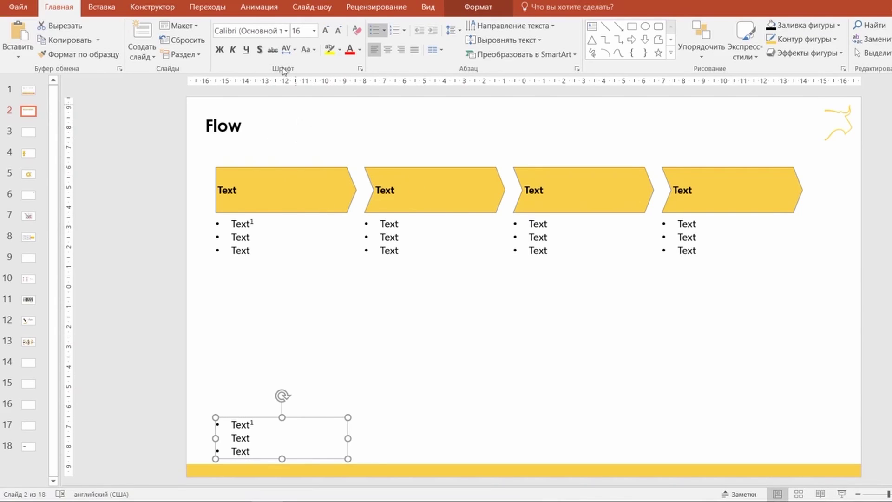
pyautogui.click(313, 31)
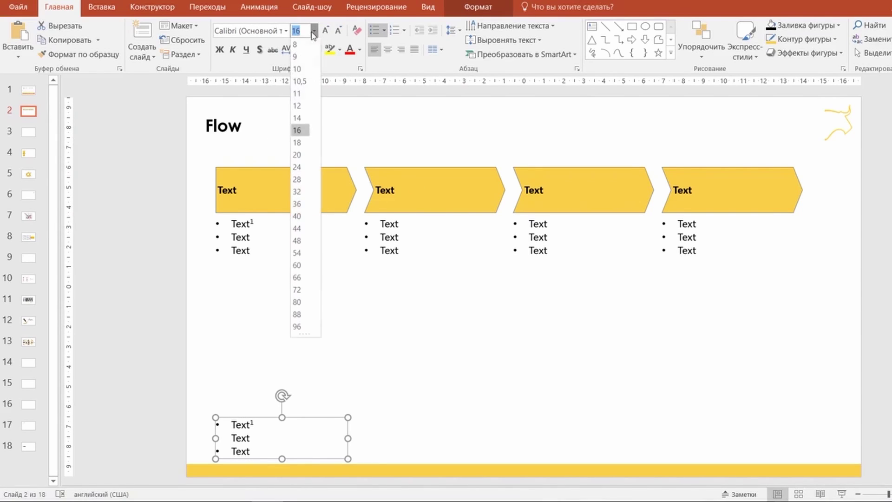
pyautogui.click(300, 75)
pyautogui.click(222, 434)
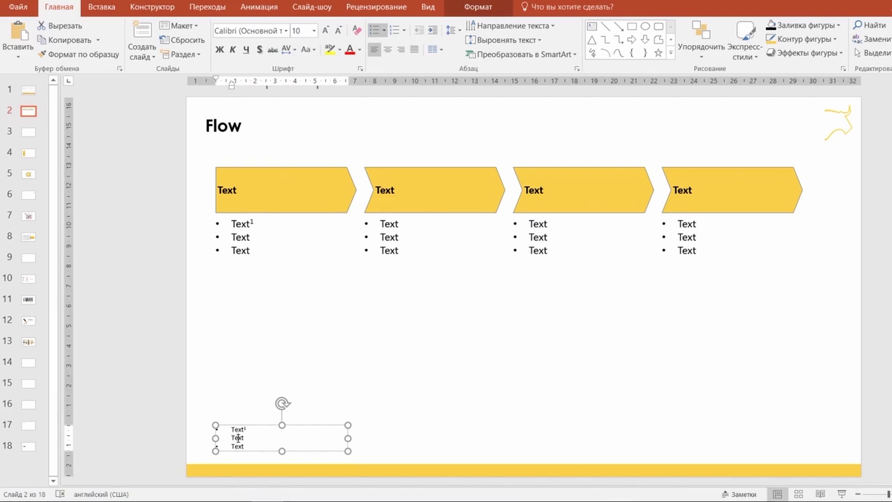
pyautogui.hotkey('ctrl', 'a')
pyautogui.write('1')
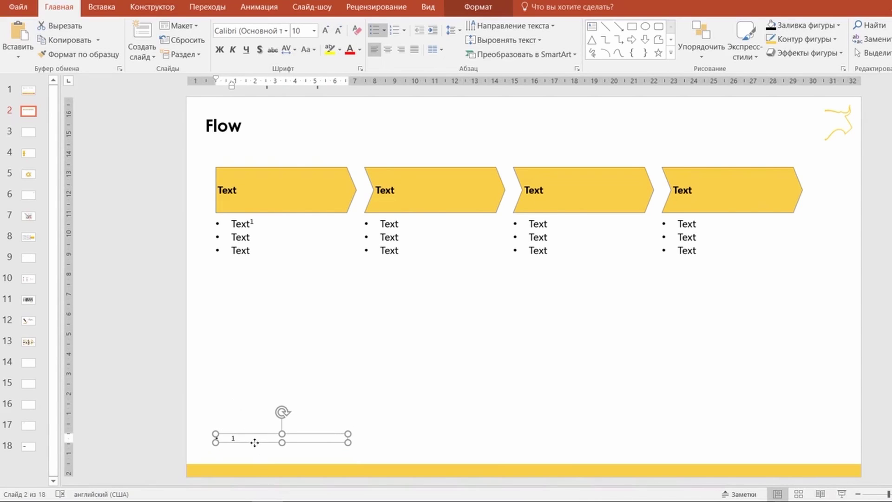
# Type 'fjlvndfv' into the footnote box and nudge it slightly lower
pyautogui.click(254, 443)
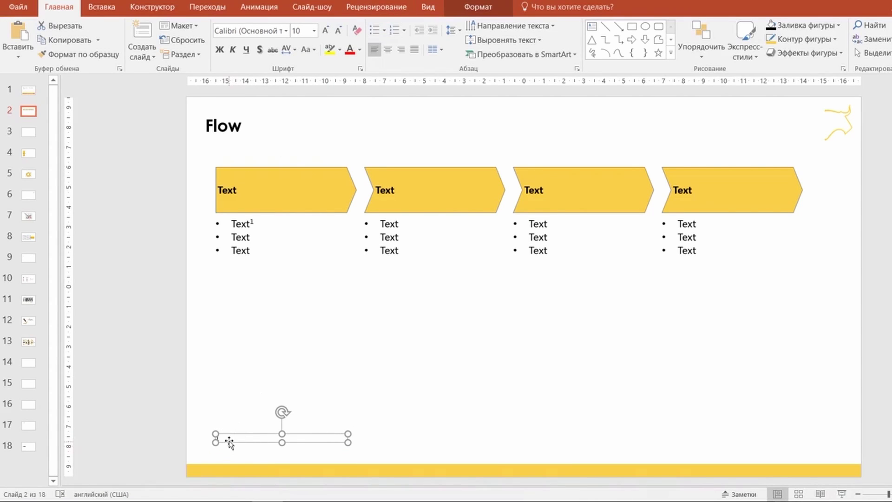
pyautogui.click(217, 437)
pyautogui.write('1')
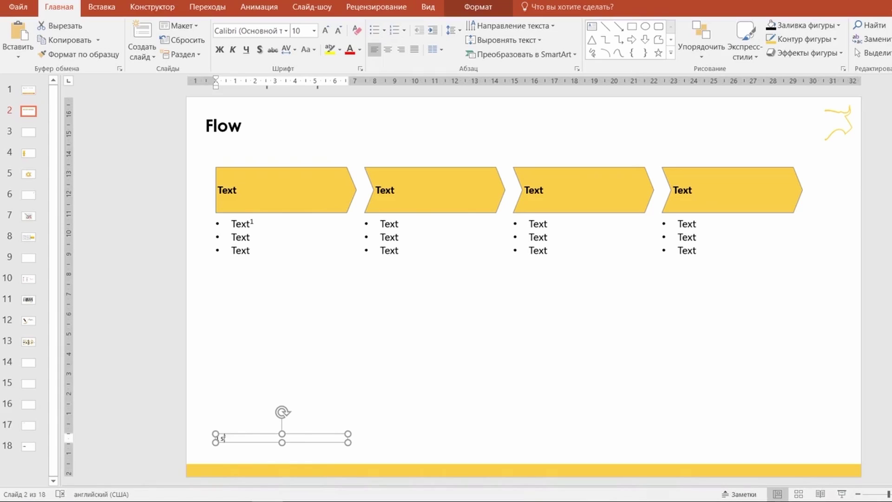
pyautogui.write('fjlvndfv')
pyautogui.moveTo(280, 438); pyautogui.dragTo(283, 450)
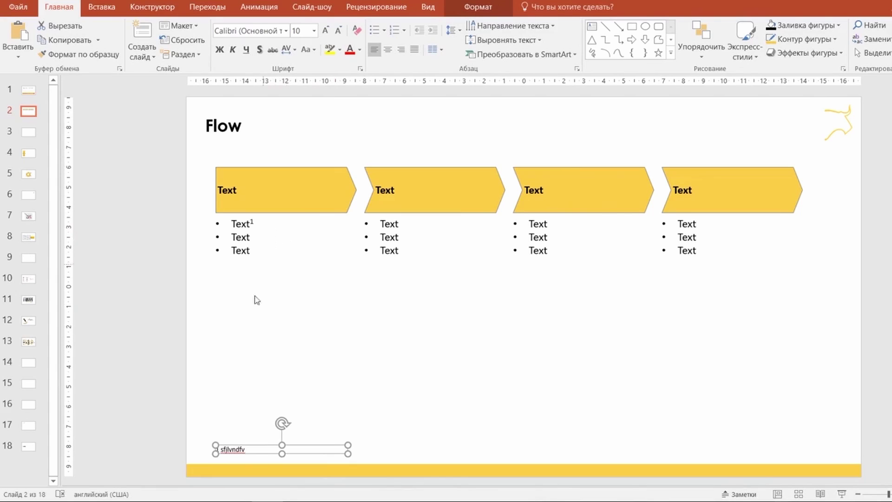
pyautogui.click(323, 320)
pyautogui.click(269, 447)
# Confirm the first bullet's superscript, then delete the footnote box
pyautogui.click(253, 223)
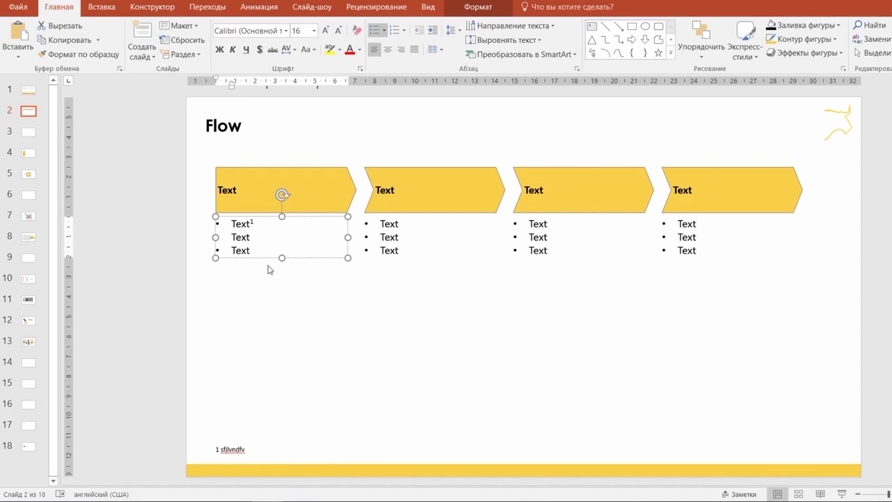
pyautogui.click(238, 434)
pyautogui.click(250, 448)
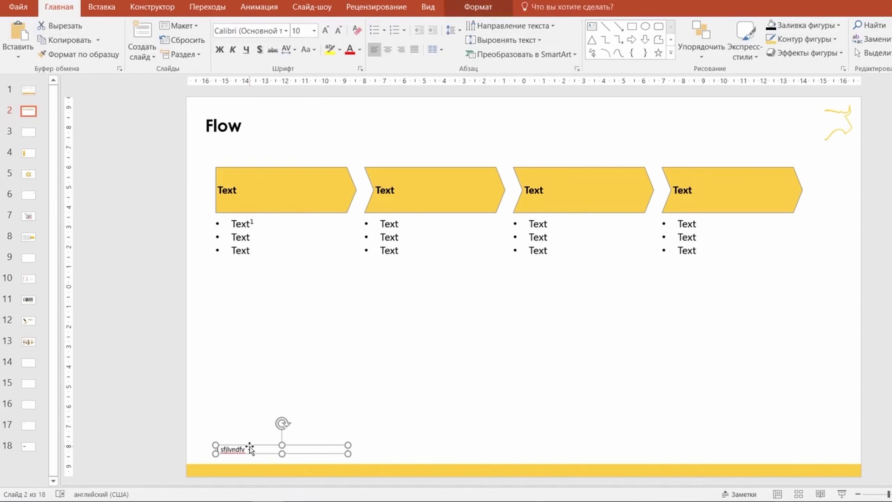
pyautogui.press('Delete')
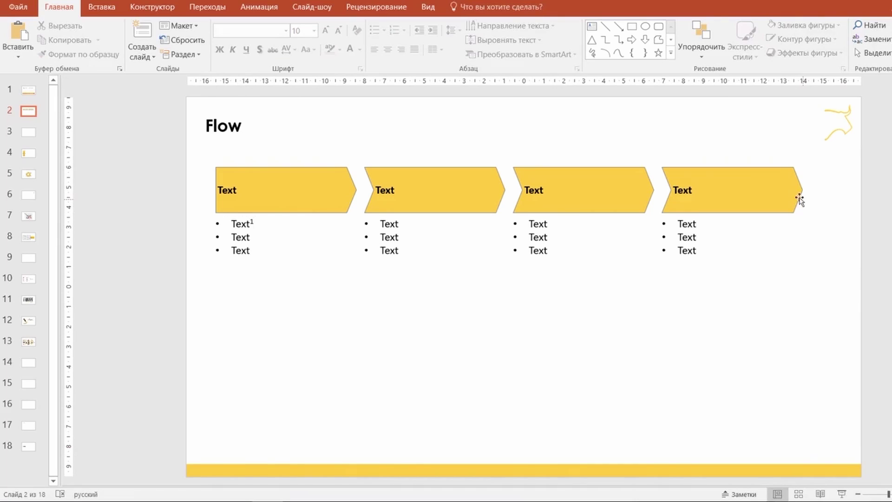
pyautogui.click(699, 233)
pyautogui.click(870, 170)
pyautogui.click(333, 192)
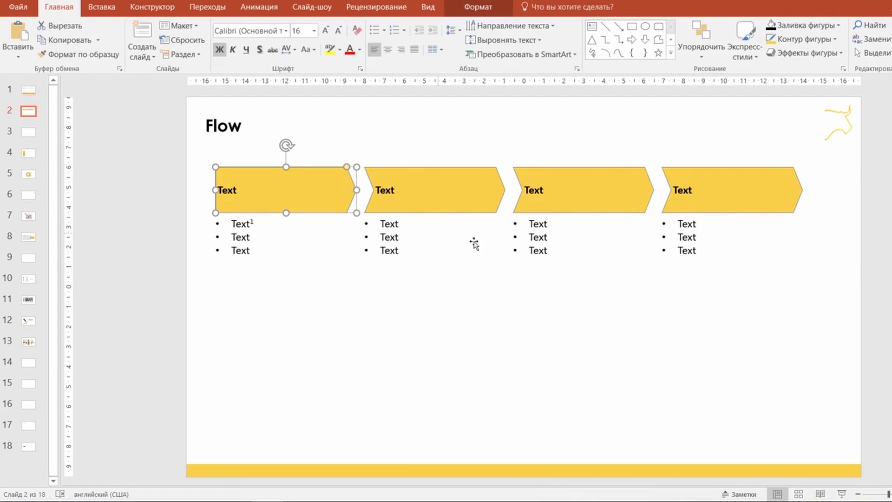
pyautogui.scroll(2, 560, 210)
pyautogui.scroll(2, 565, 213)
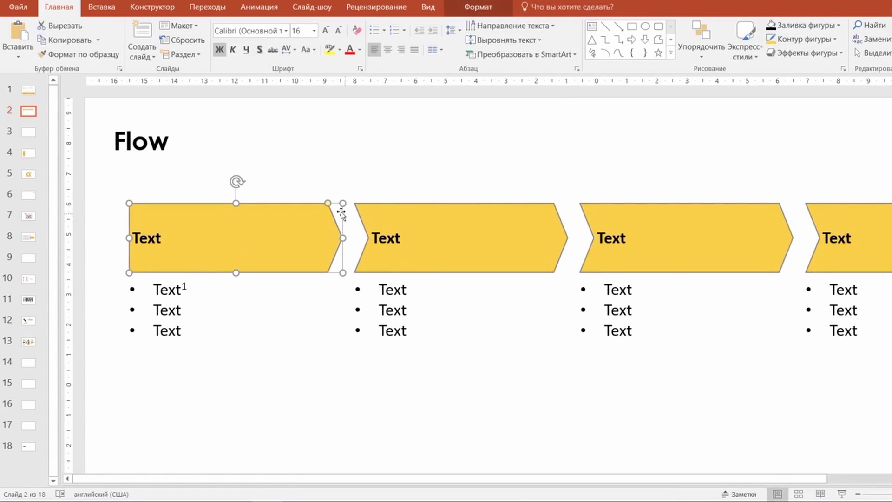
pyautogui.moveTo(328, 203)
pyautogui.mouseDown()
pyautogui.moveTo(309, 209)
pyautogui.moveTo(324, 205)
pyautogui.mouseUp()
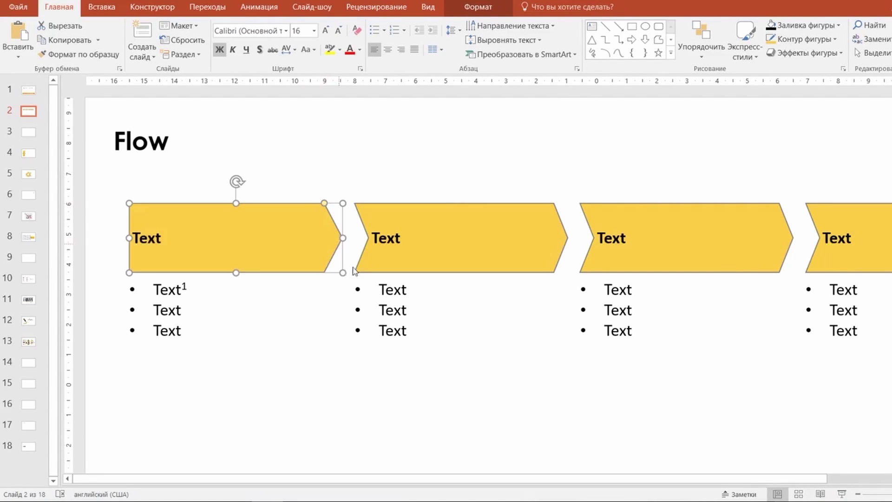
pyautogui.click(543, 227)
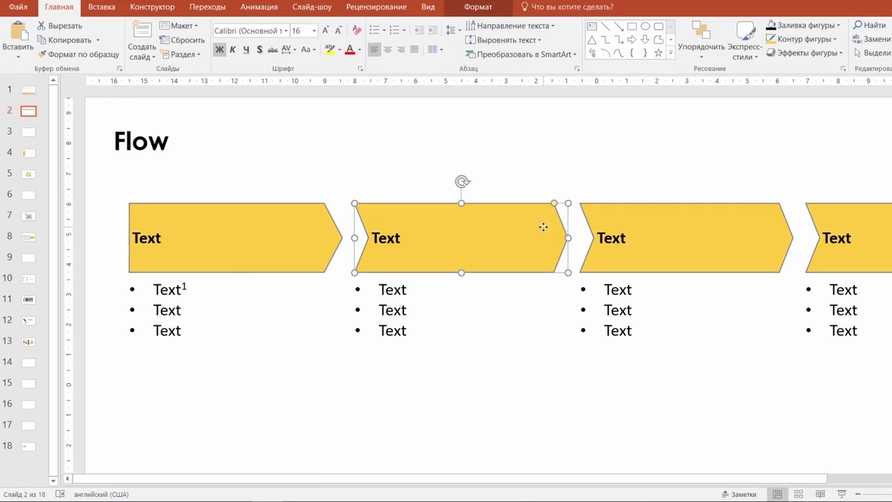
pyautogui.click(585, 242)
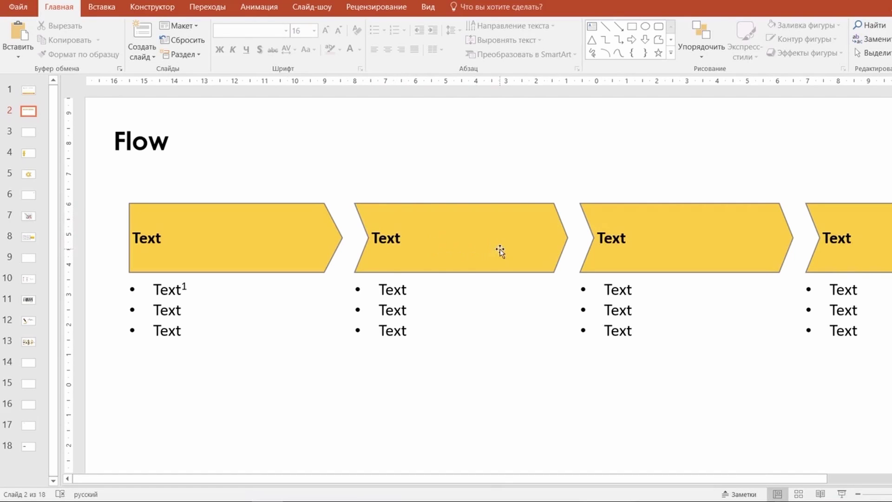
pyautogui.scroll(-3, 523, 239)
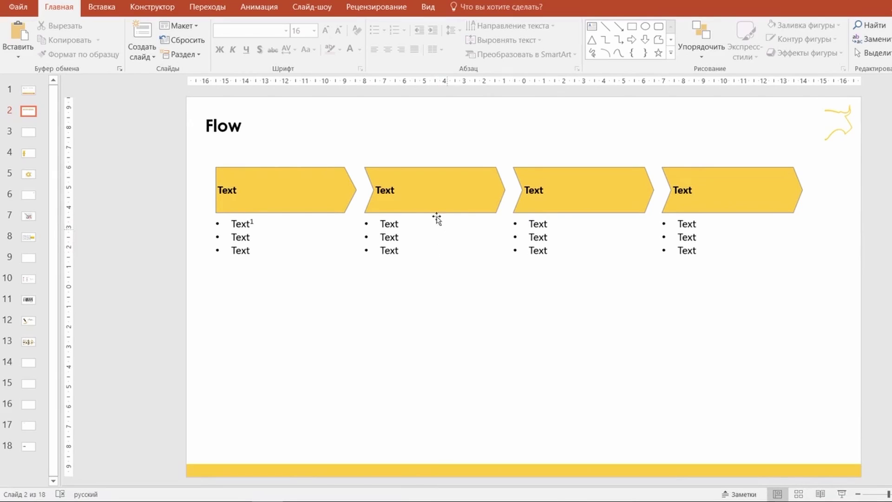
pyautogui.click(671, 53)
pyautogui.click(670, 215)
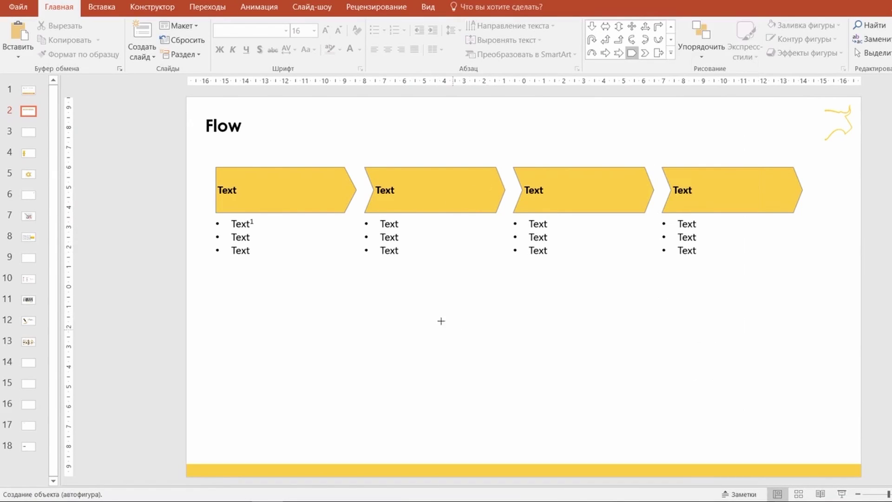
pyautogui.moveTo(430, 307); pyautogui.dragTo(510, 362)
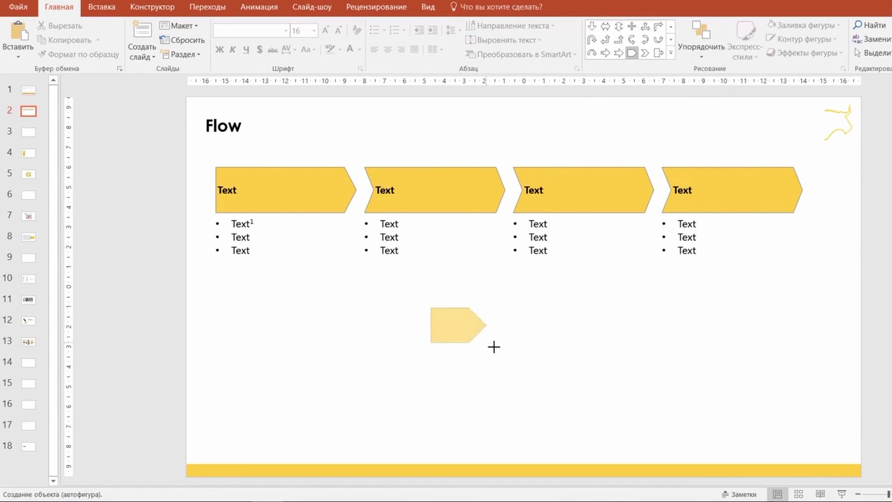
pyautogui.click(647, 55)
pyautogui.moveTo(525, 304)
pyautogui.mouseDown()
pyautogui.moveTo(584, 367)
pyautogui.moveTo(580, 353)
pyautogui.mouseUp()
pyautogui.click(501, 324)
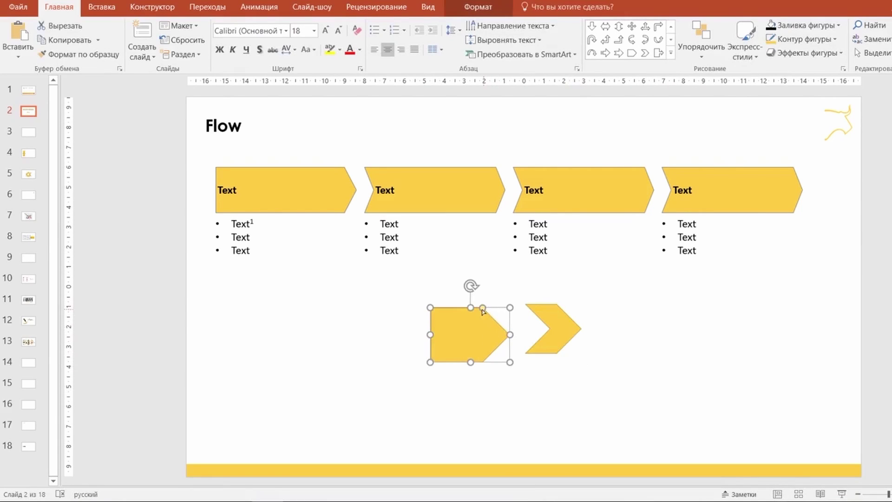
pyautogui.moveTo(483, 309); pyautogui.dragTo(498, 312)
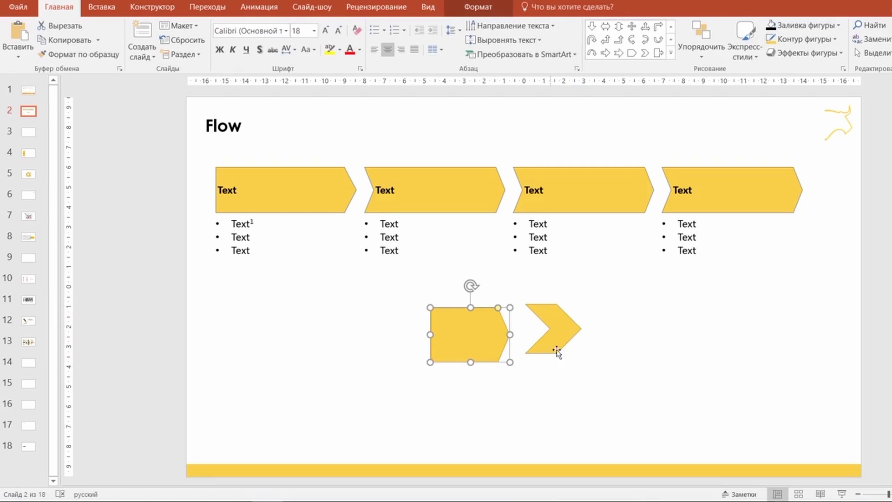
pyautogui.moveTo(561, 316); pyautogui.dragTo(466, 387)
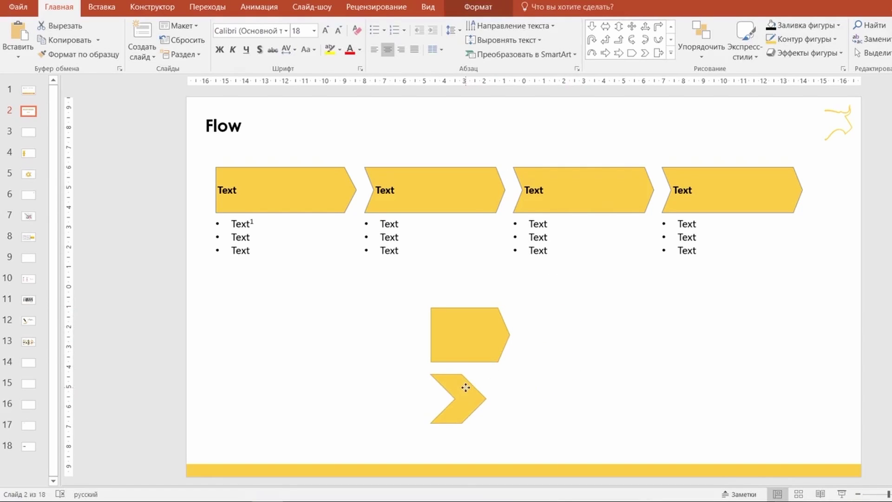
pyautogui.moveTo(466, 387)
pyautogui.mouseDown()
pyautogui.moveTo(510, 399)
pyautogui.moveTo(553, 333)
pyautogui.moveTo(559, 363)
pyautogui.mouseUp()
pyautogui.keyDown('ctrl'); pyautogui.scroll(5, 560, 370); pyautogui.keyUp('ctrl')
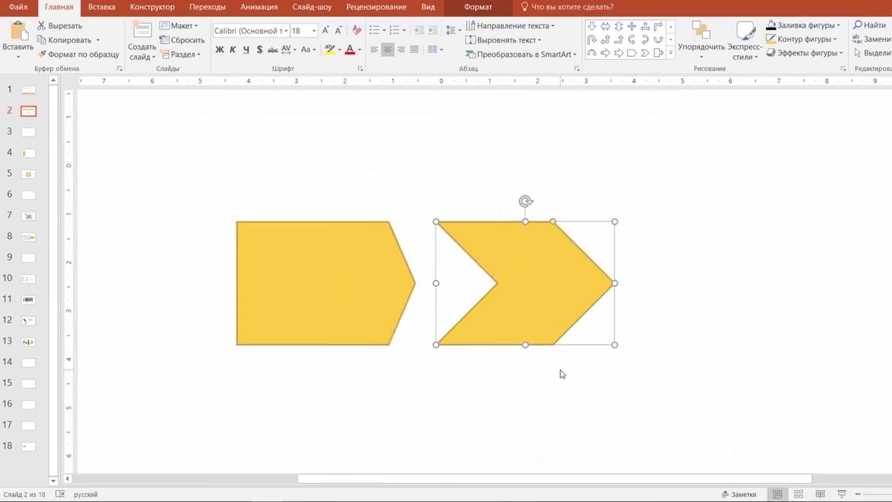
pyautogui.keyDown('ctrl'); pyautogui.scroll(5, 560, 370); pyautogui.keyUp('ctrl')
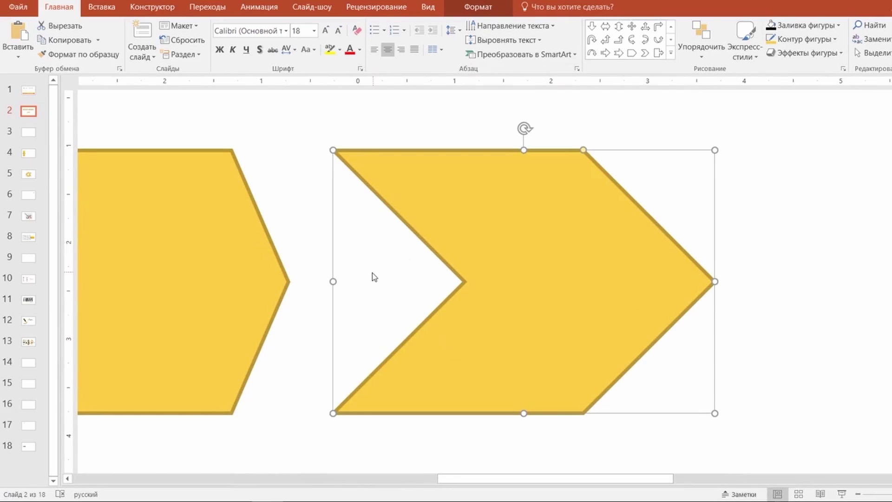
pyautogui.keyDown('ctrl'); pyautogui.scroll(-5, 394, 278); pyautogui.keyUp('ctrl')
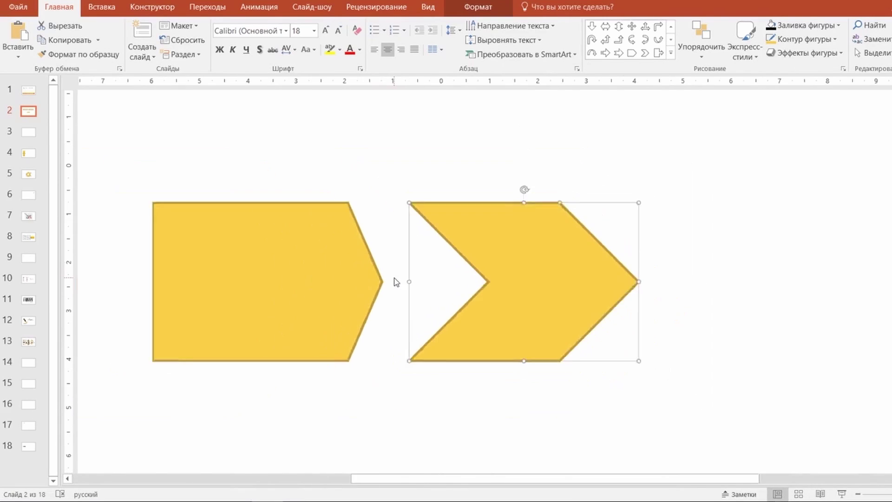
pyautogui.keyDown('ctrl'); pyautogui.scroll(-5, 394, 282); pyautogui.keyUp('ctrl')
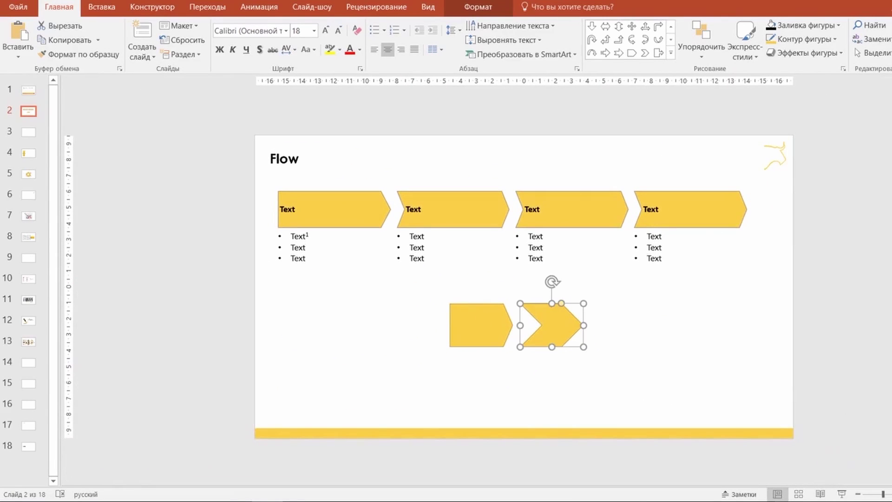
pyautogui.moveTo(882, 496); pyautogui.dragTo(888, 496)
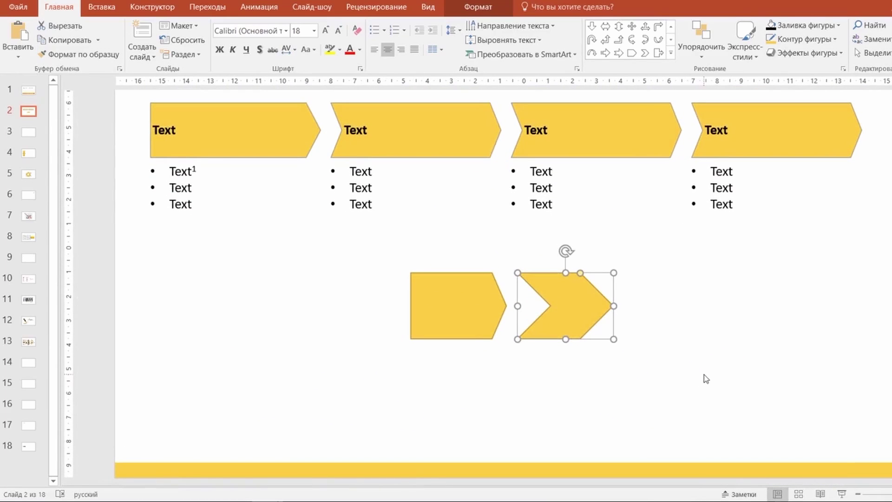
pyautogui.keyDown('ctrl'); pyautogui.scroll(3, 708, 383); pyautogui.keyUp('ctrl')
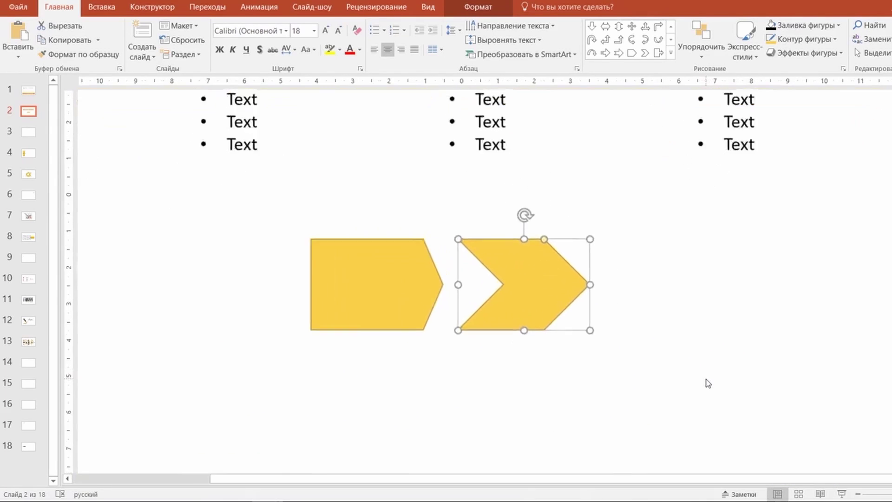
pyautogui.keyDown('ctrl'); pyautogui.scroll(8, 708, 383); pyautogui.keyUp('ctrl')
pyautogui.keyDown('ctrl'); pyautogui.scroll(-6, 708, 383); pyautogui.keyUp('ctrl')
pyautogui.keyDown('ctrl'); pyautogui.scroll(-4, 708, 383); pyautogui.keyUp('ctrl')
pyautogui.keyDown('ctrl'); pyautogui.scroll(5, 708, 383); pyautogui.keyUp('ctrl')
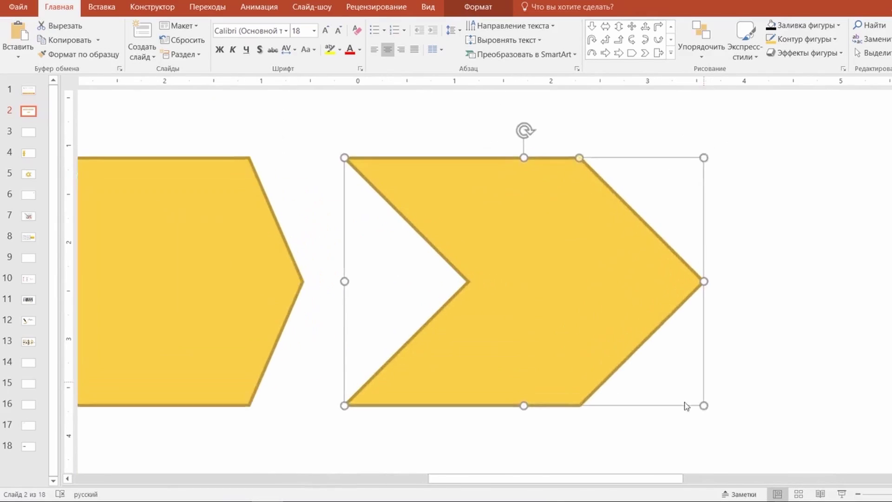
pyautogui.moveTo(636, 479); pyautogui.dragTo(584, 478)
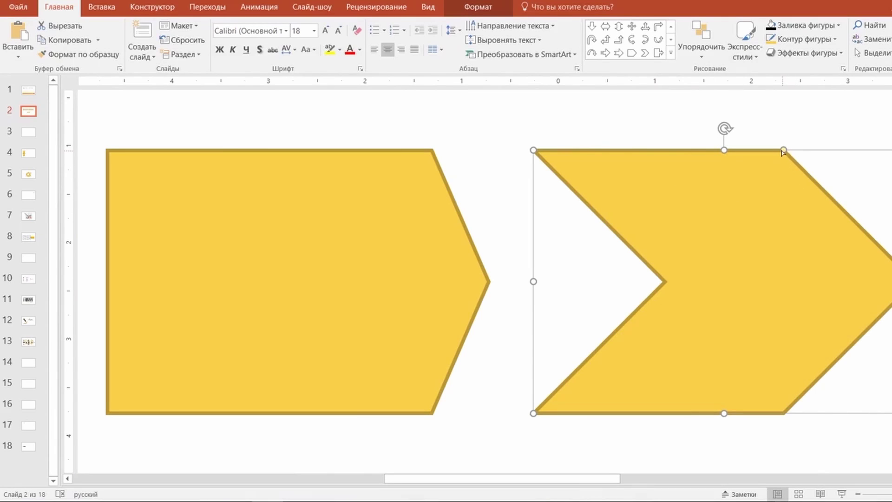
pyautogui.moveTo(784, 152); pyautogui.dragTo(852, 166)
pyautogui.moveTo(822, 243)
pyautogui.mouseDown()
pyautogui.moveTo(736, 251)
pyautogui.moveTo(749, 246)
pyautogui.mouseUp()
pyautogui.moveTo(764, 152); pyautogui.dragTo(771, 154)
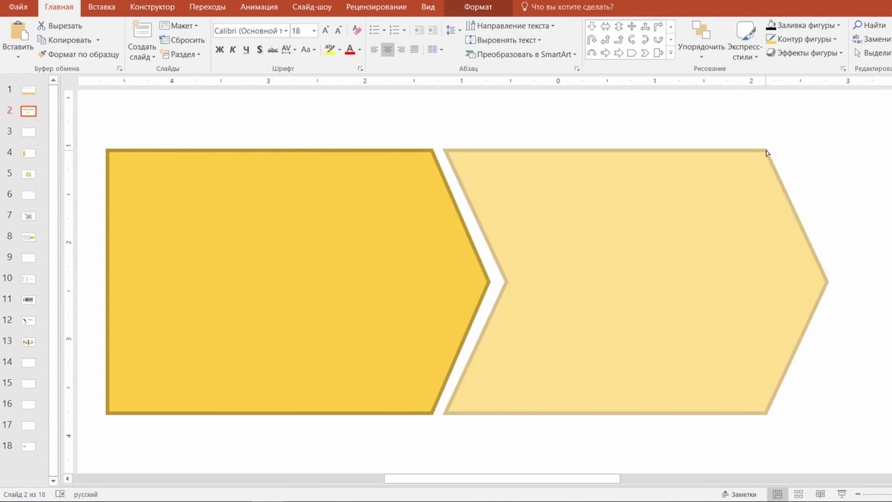
pyautogui.moveTo(762, 222); pyautogui.dragTo(748, 219)
pyautogui.moveTo(695, 242); pyautogui.dragTo(830, 238)
pyautogui.scroll(-5, 830, 238)
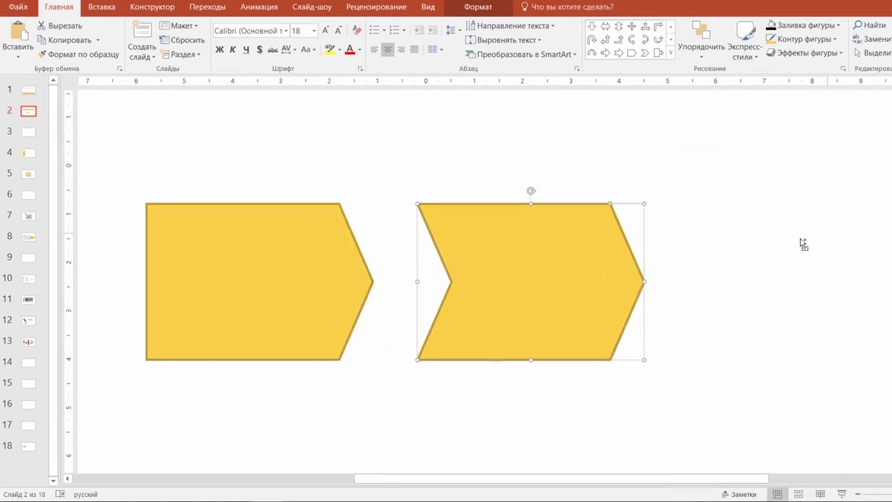
pyautogui.scroll(-5, 800, 238)
pyautogui.keyDown('shift'); pyautogui.click(474, 321); pyautogui.keyUp('shift')
pyautogui.scroll(1, 473, 294)
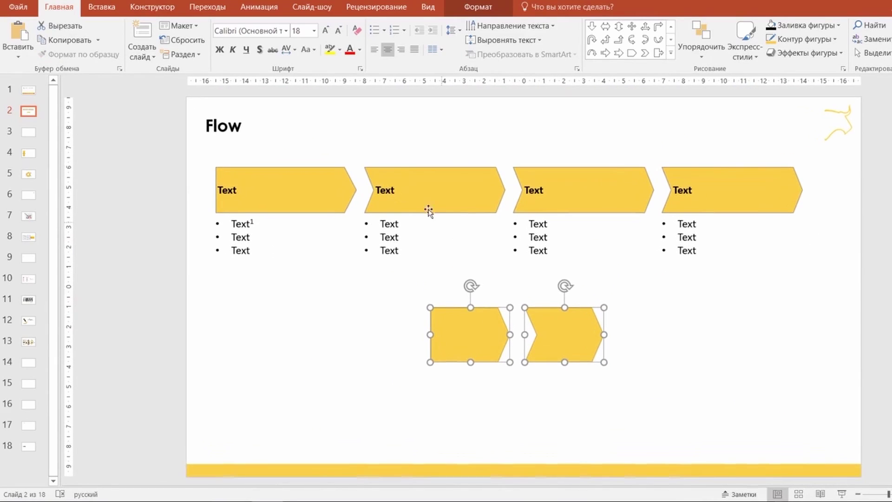
pyautogui.press('Delete')
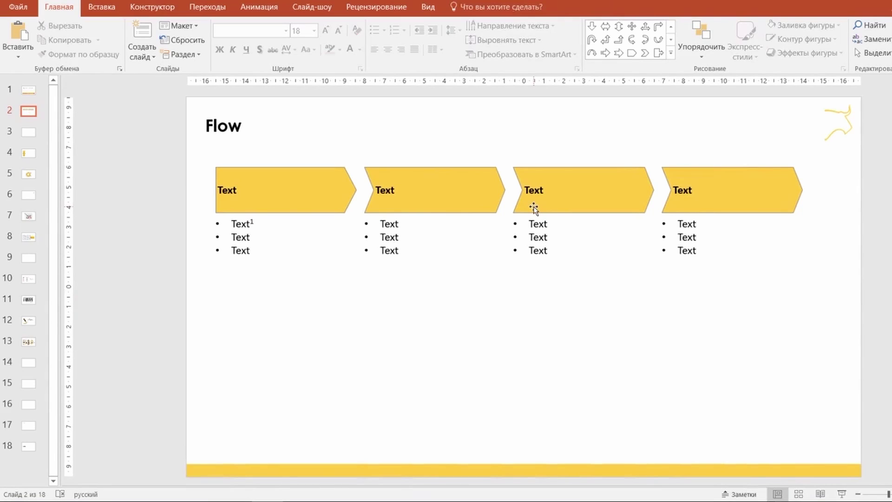
# Move the bottom chevron down and the top chevron up to open gaps
pyautogui.scroll(-1, 522, 332)
pyautogui.scroll(-1, 488, 329)
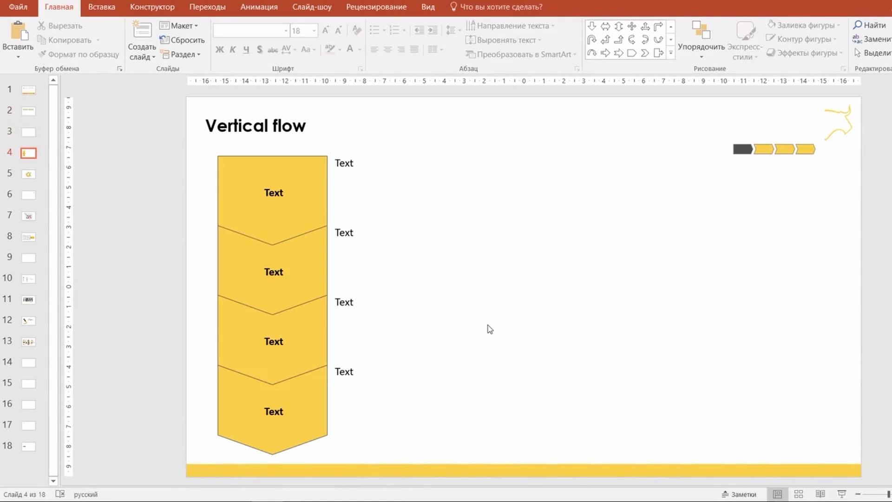
pyautogui.click(309, 197)
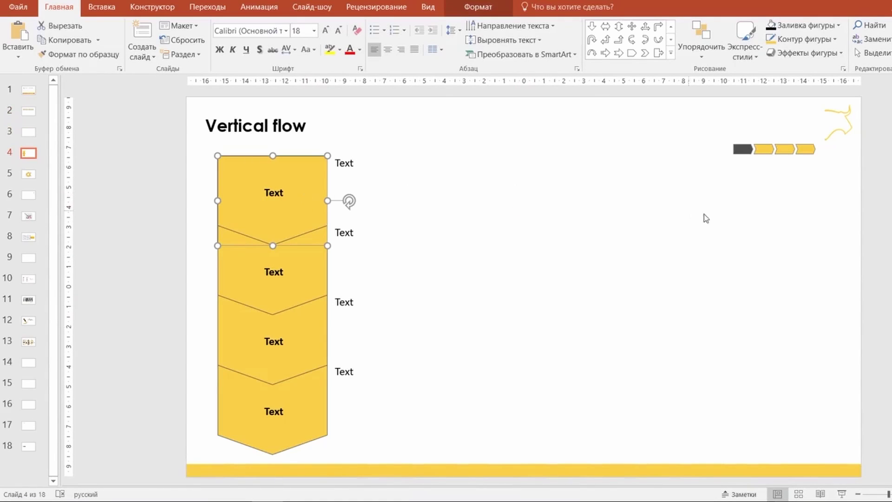
pyautogui.moveTo(688, 189); pyautogui.dragTo(843, 123)
pyautogui.click(674, 257)
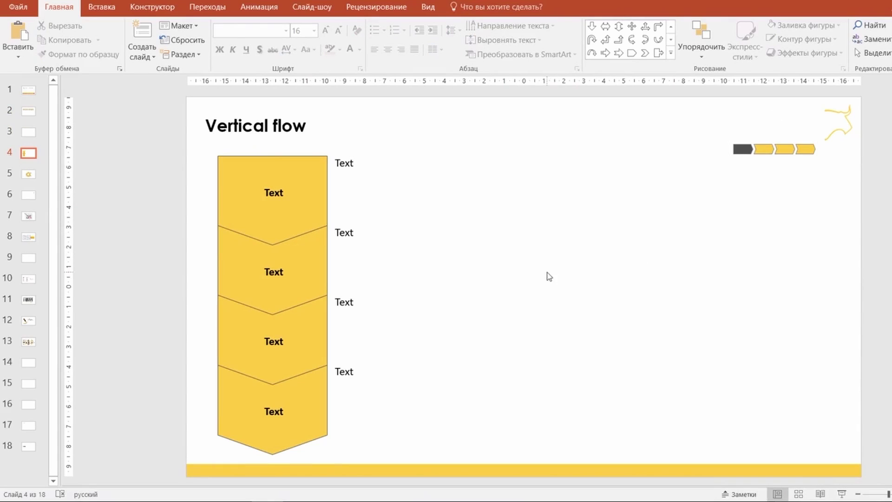
pyautogui.click(293, 205)
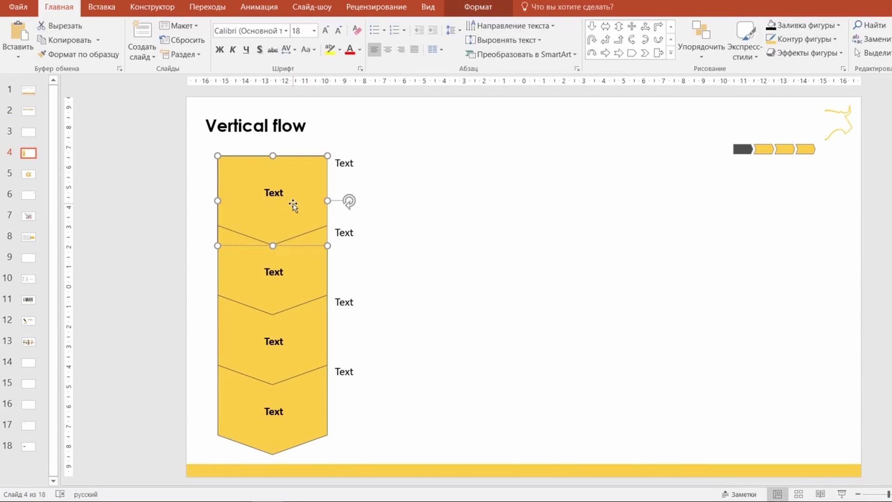
pyautogui.click(320, 290)
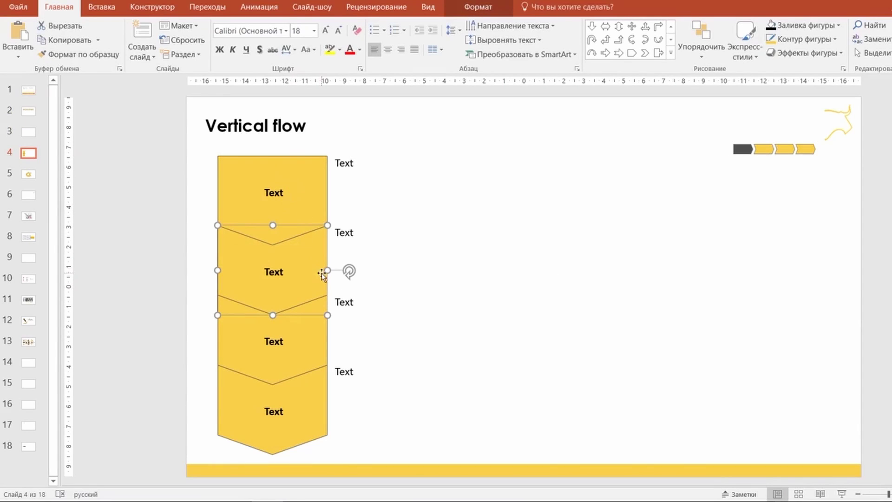
pyautogui.click(310, 406)
pyautogui.moveTo(314, 400); pyautogui.dragTo(313, 407)
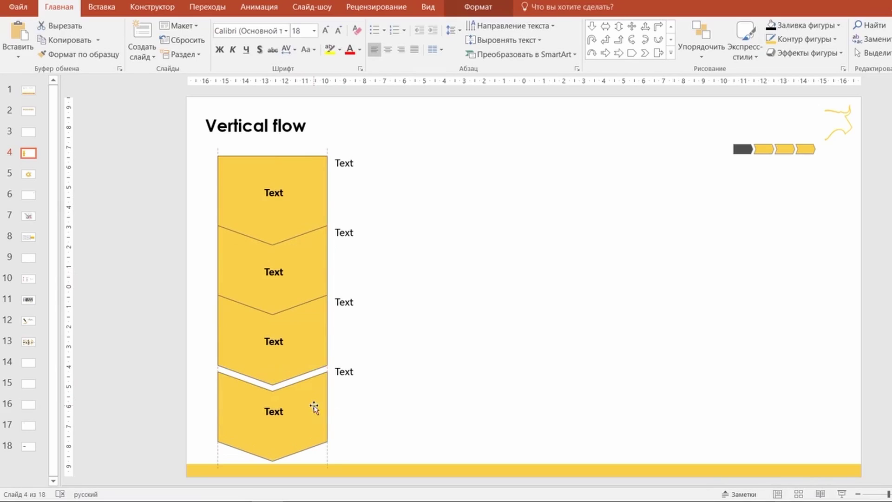
pyautogui.moveTo(318, 201); pyautogui.dragTo(317, 187)
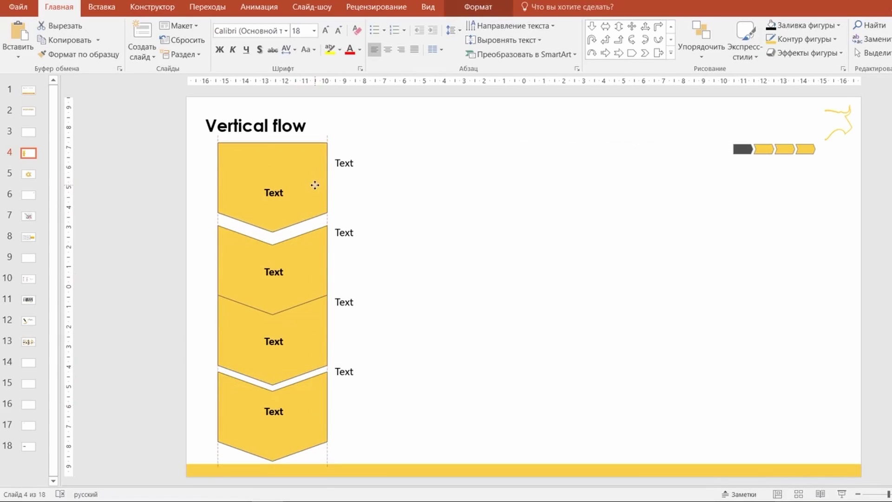
# Distribute all four chevrons vertically so the gaps between them are even
pyautogui.keyDown('shift'); pyautogui.click(237, 409); pyautogui.keyUp('shift')
pyautogui.keyDown('shift'); pyautogui.click(237, 322); pyautogui.keyUp('shift')
pyautogui.keyDown('shift'); pyautogui.click(241, 248); pyautogui.keyUp('shift')
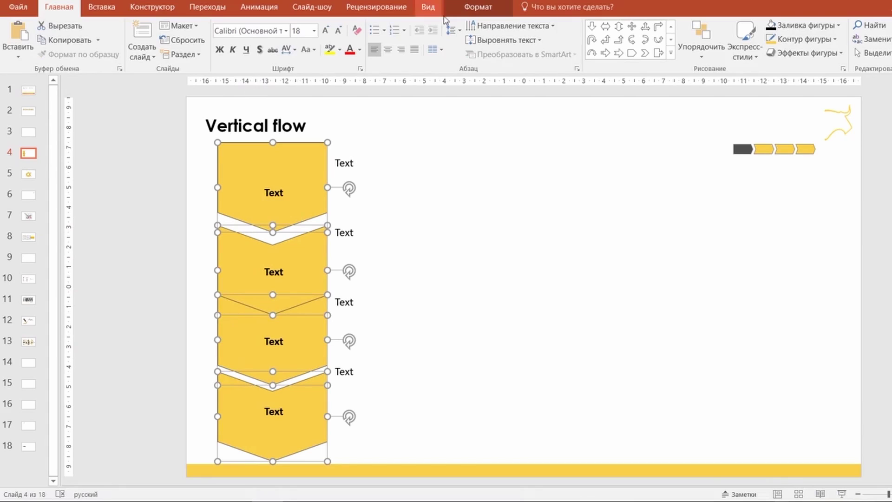
pyautogui.click(274, 2)
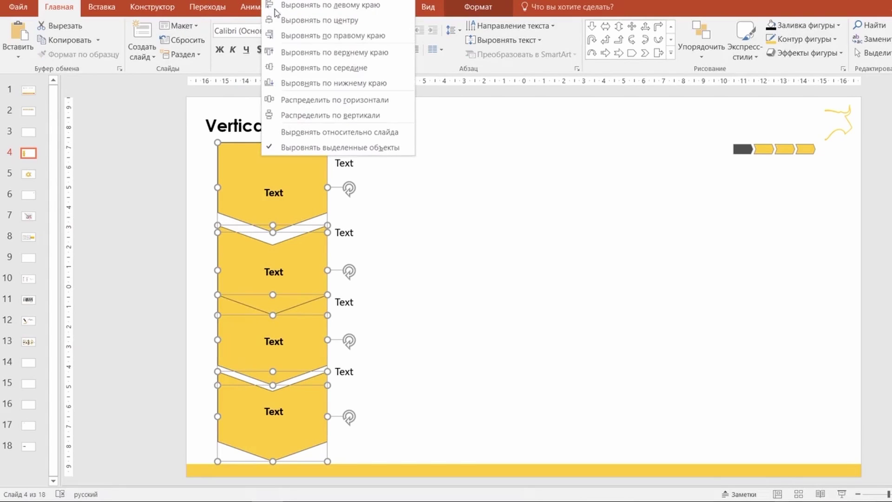
pyautogui.click(284, 115)
pyautogui.click(182, 275)
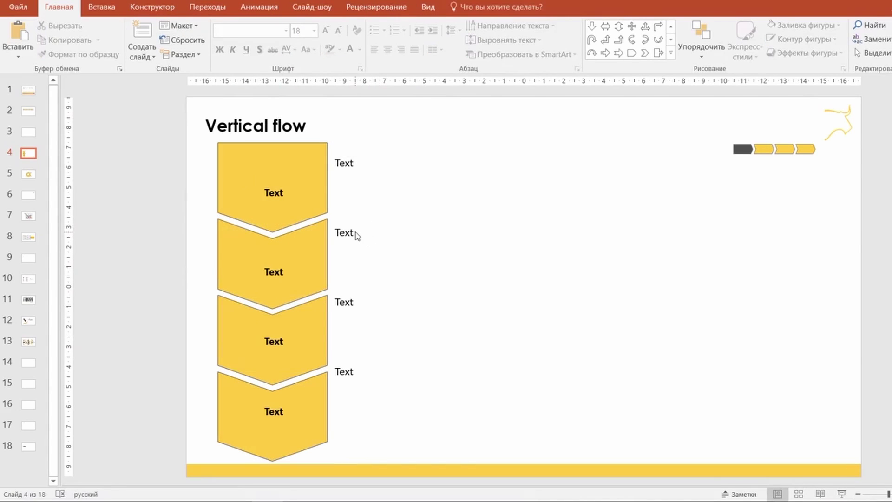
pyautogui.click(356, 233)
# Nudge the fourth Text label down and the first Text label up to their chevrons
pyautogui.click(335, 228)
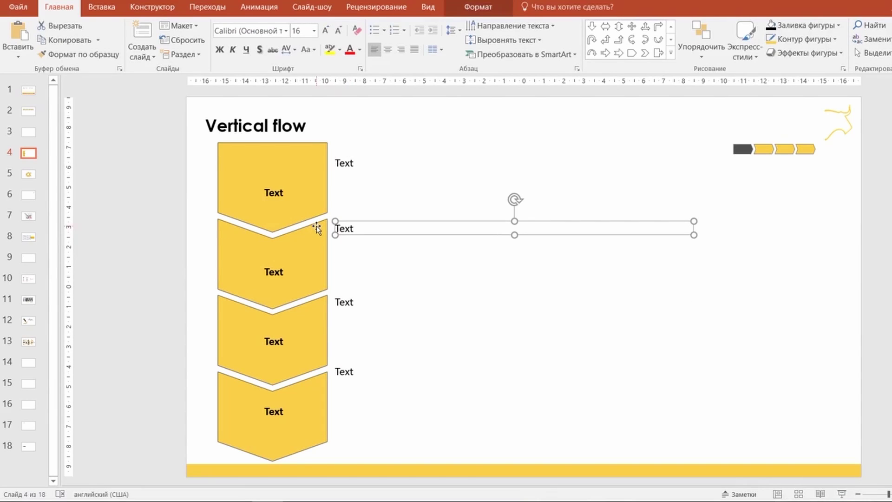
pyautogui.click(318, 229)
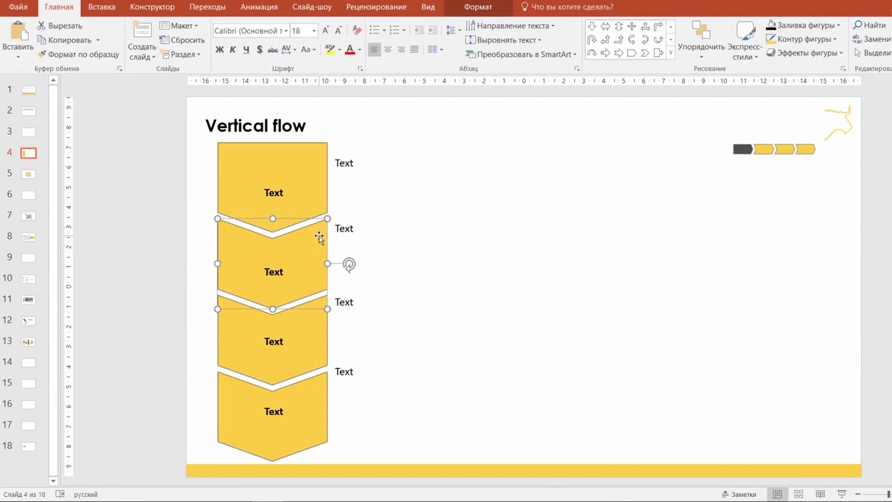
pyautogui.click(338, 255)
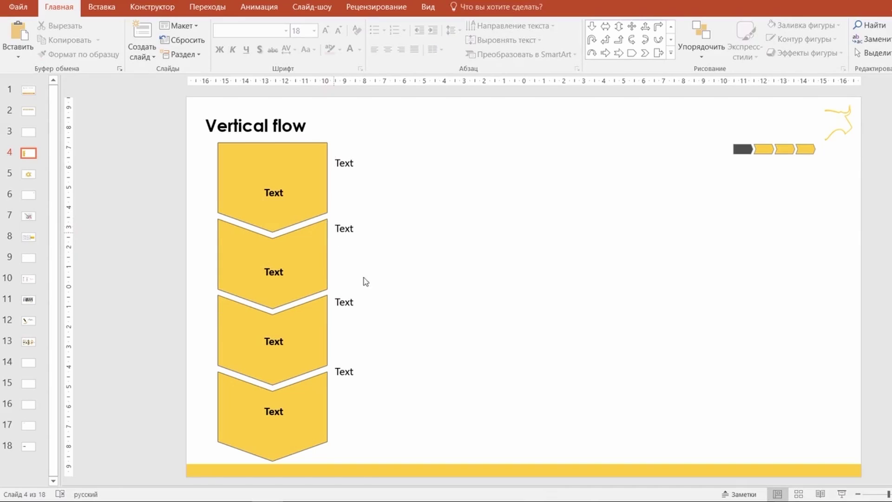
pyautogui.moveTo(354, 363); pyautogui.dragTo(355, 370)
pyautogui.click(367, 213)
pyautogui.moveTo(346, 164); pyautogui.dragTo(346, 152)
pyautogui.click(365, 208)
# Rotate the small progress graphic to vertical and place it in the top-right corner
pyautogui.click(292, 193)
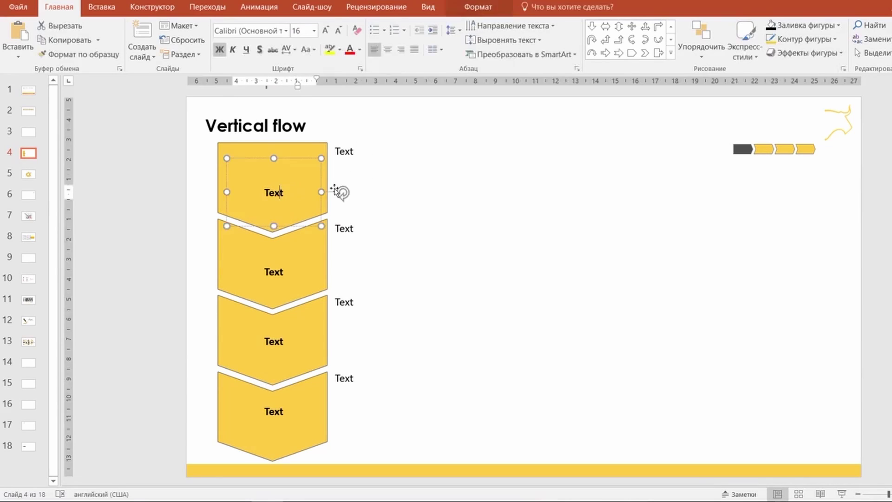
pyautogui.click(736, 221)
pyautogui.moveTo(793, 159); pyautogui.dragTo(799, 191)
pyautogui.moveTo(774, 162); pyautogui.dragTo(836, 195)
pyautogui.moveTo(781, 213)
pyautogui.mouseDown()
pyautogui.moveTo(825, 191)
pyautogui.moveTo(827, 152)
pyautogui.moveTo(842, 177)
pyautogui.mouseUp()
pyautogui.click(818, 214)
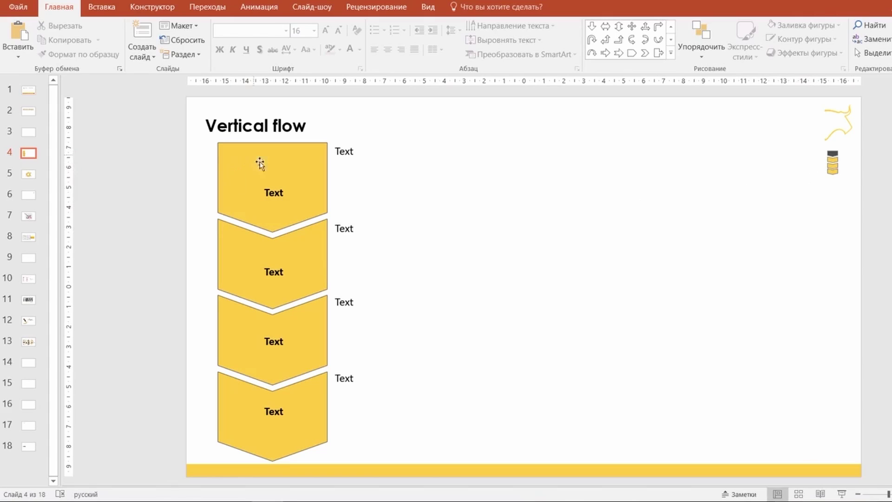
pyautogui.click(832, 164)
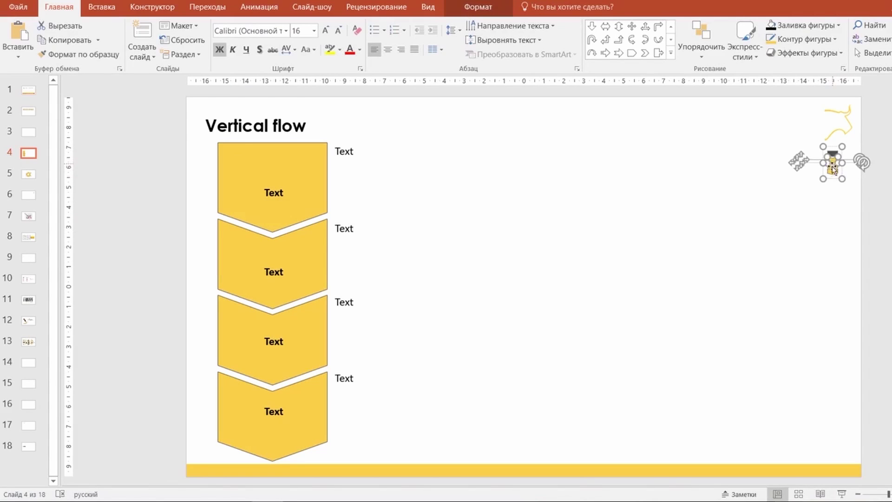
pyautogui.click(544, 156)
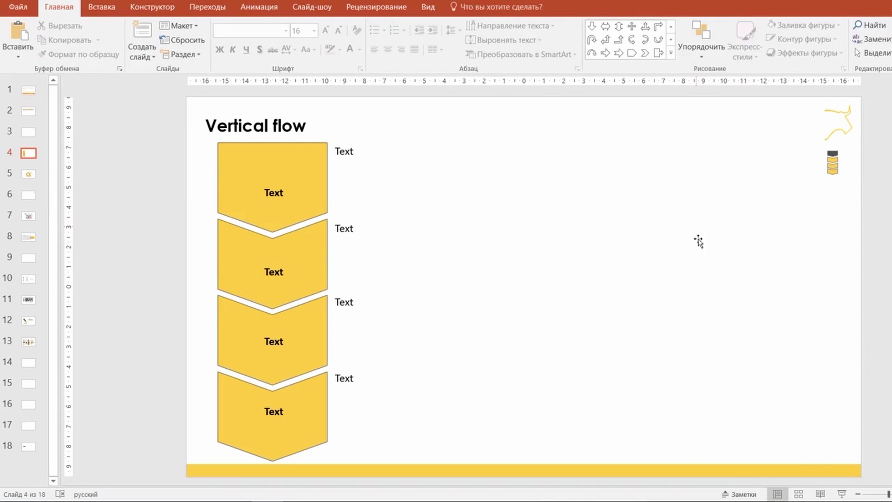
# Scroll to slide 5 and select the ring diagram and upper-left bullet list
pyautogui.scroll(-1, 703, 264)
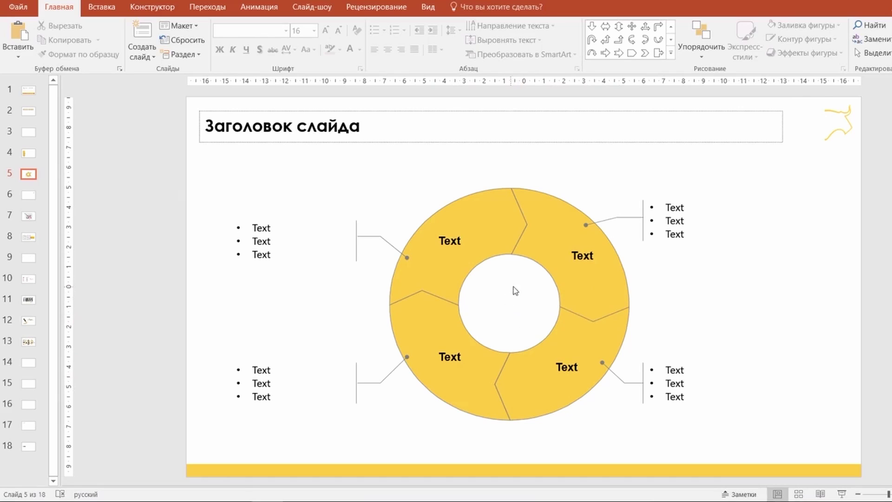
pyautogui.moveTo(542, 276)
pyautogui.mouseDown()
pyautogui.moveTo(478, 329)
pyautogui.moveTo(539, 275)
pyautogui.moveTo(497, 334)
pyautogui.moveTo(471, 335)
pyautogui.moveTo(479, 336)
pyautogui.mouseUp()
pyautogui.click(474, 333)
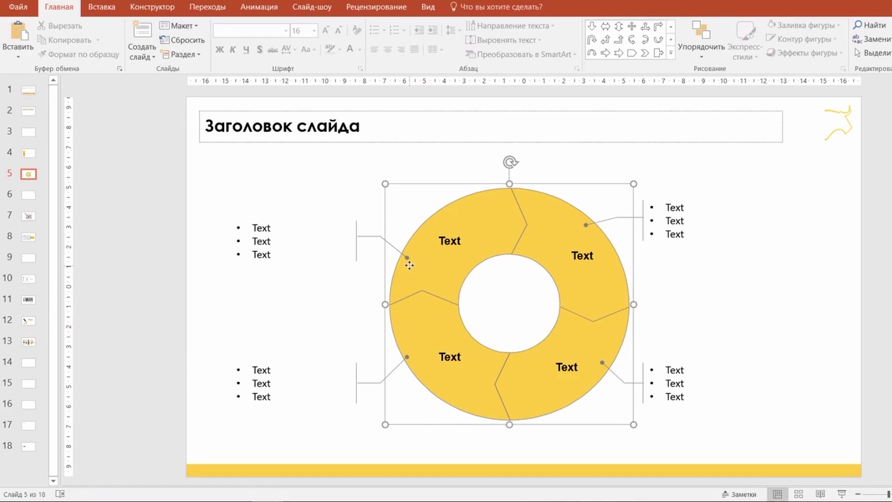
pyautogui.click(303, 286)
pyautogui.click(262, 254)
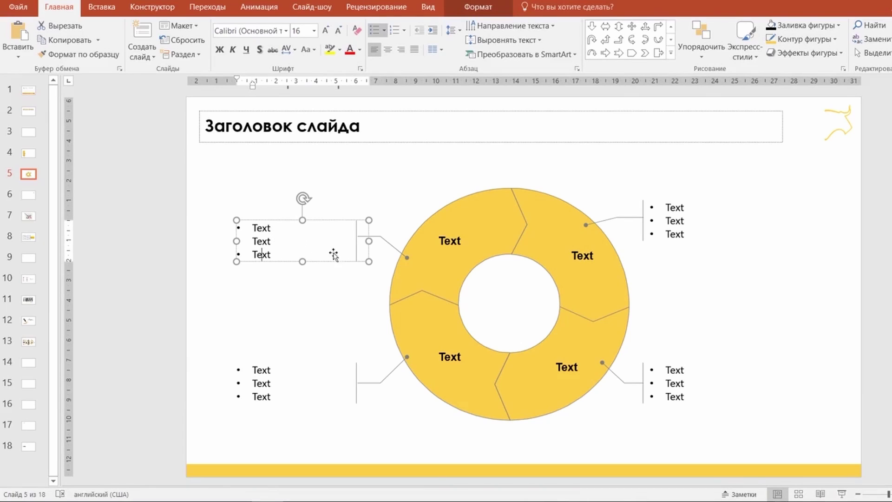
pyautogui.click(325, 325)
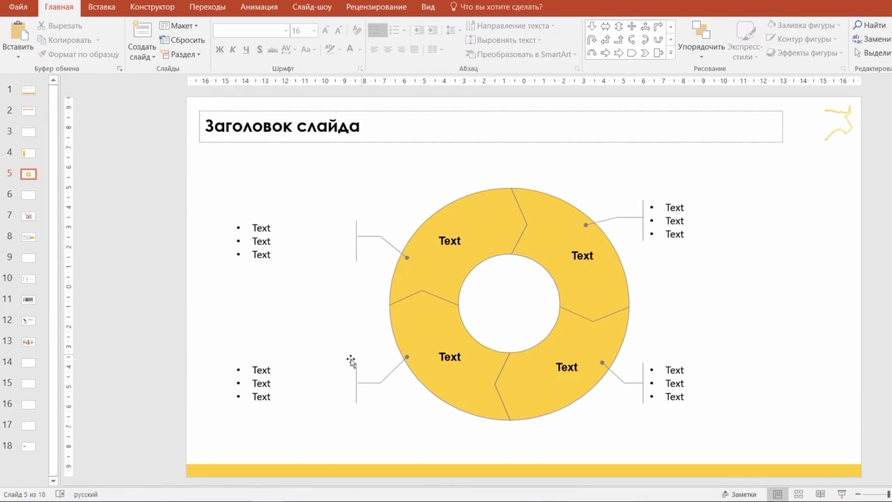
pyautogui.click(288, 241)
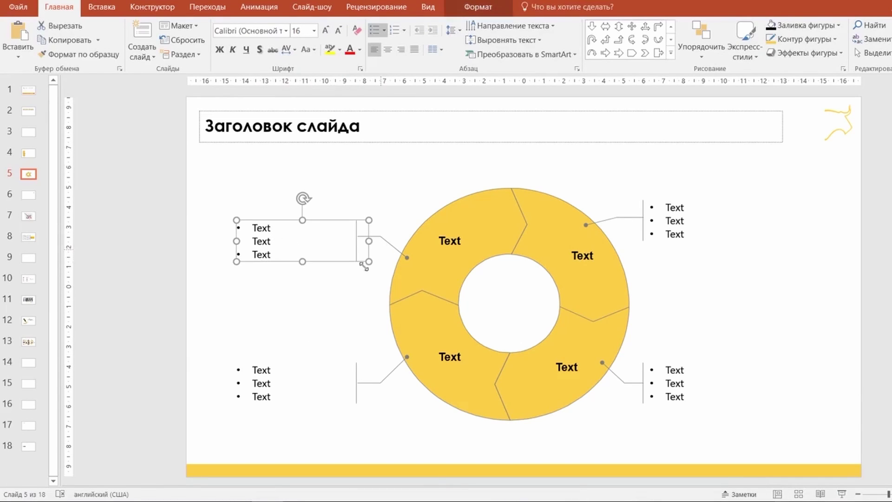
# Try deleting the upper-left connector and moving its bullet list up, then undo both
pyautogui.moveTo(334, 291); pyautogui.dragTo(427, 192)
pyautogui.press('Delete')
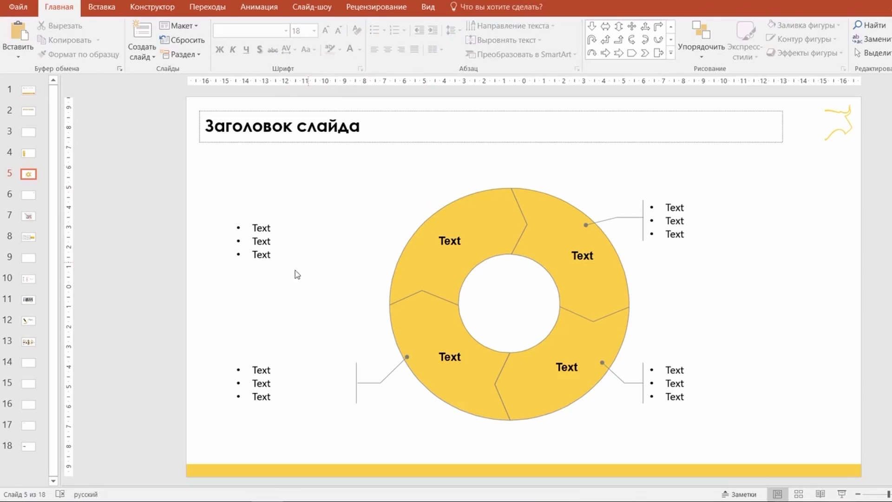
pyautogui.moveTo(272, 252); pyautogui.dragTo(261, 211)
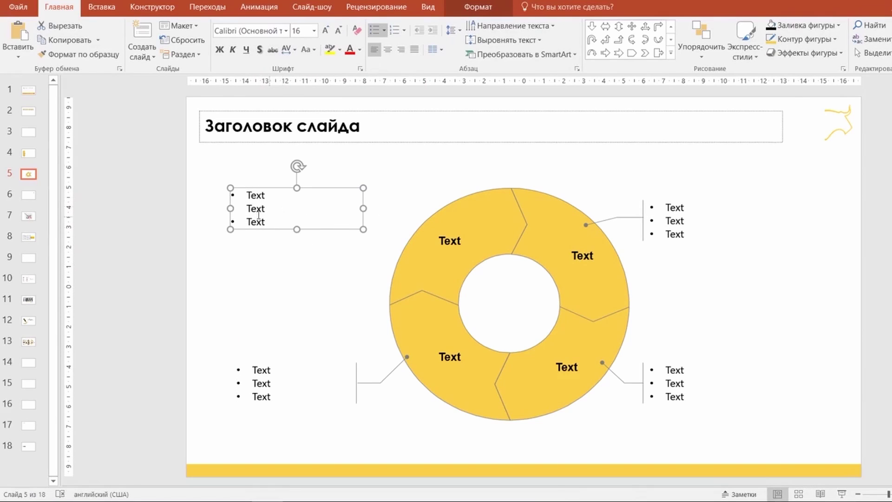
pyautogui.click(383, 308)
pyautogui.hotkey('ctrl', 'z')
pyautogui.hotkey('ctrl', 'z')
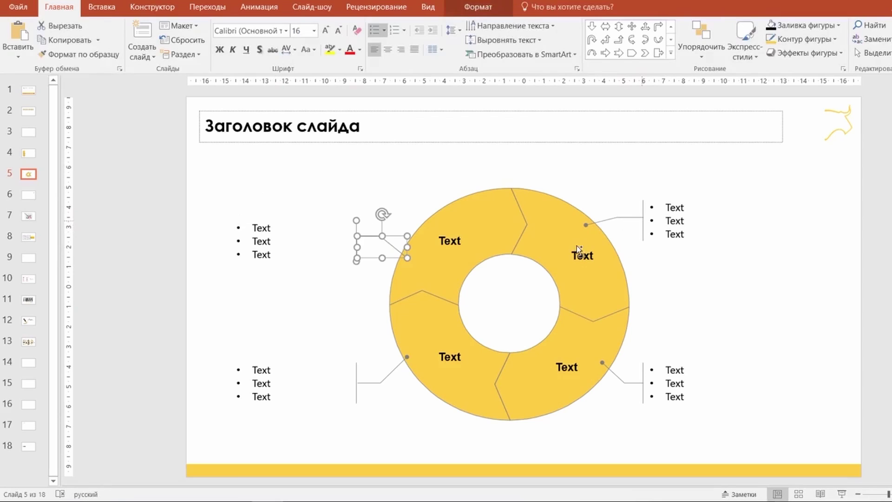
pyautogui.click(376, 274)
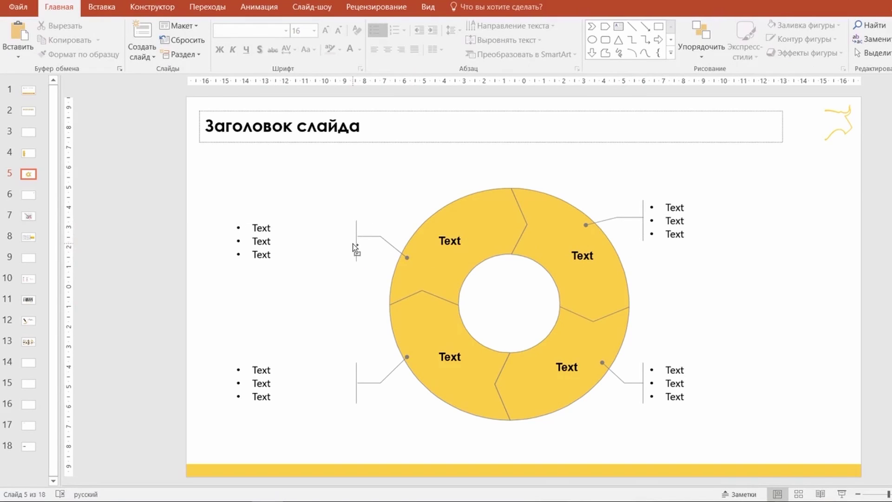
# Draw a short vertical straight line at the upper bar and colour it grey
pyautogui.scroll(2, 361, 241)
pyautogui.scroll(1, 358, 252)
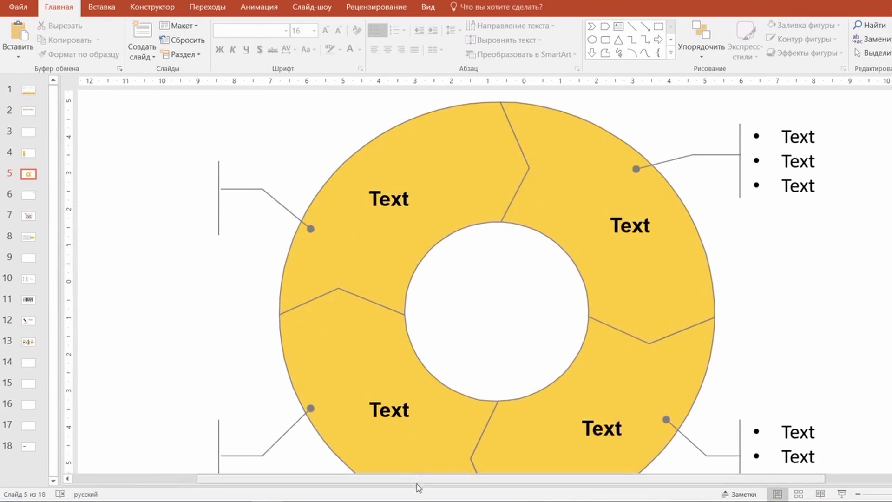
pyautogui.moveTo(422, 485); pyautogui.dragTo(334, 485)
pyautogui.scroll(2, 396, 247)
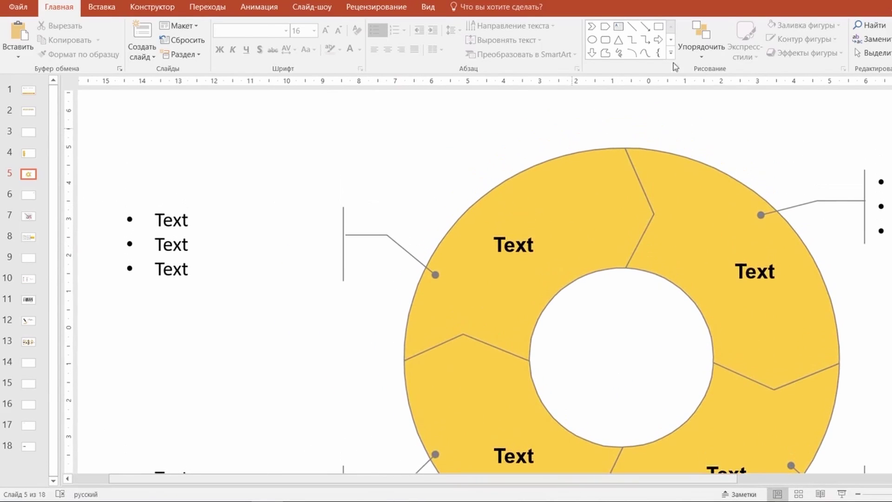
pyautogui.click(632, 27)
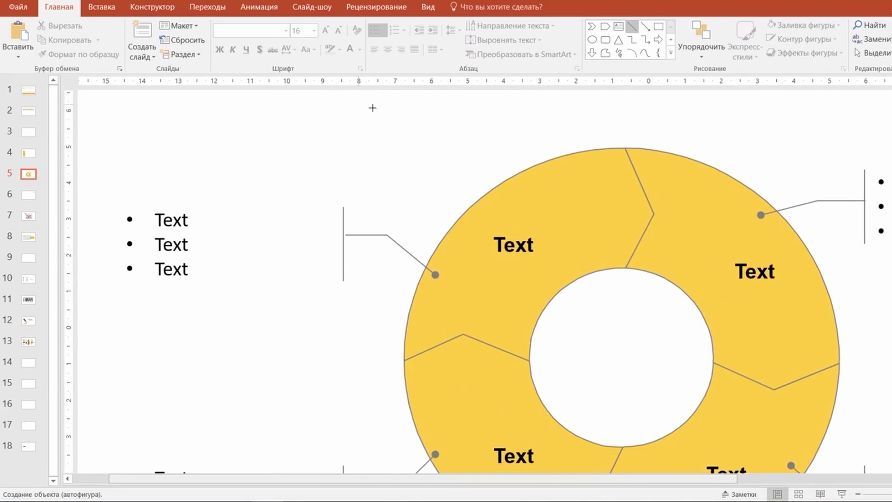
pyautogui.scroll(1, 405, 163)
pyautogui.moveTo(337, 146); pyautogui.dragTo(342, 216)
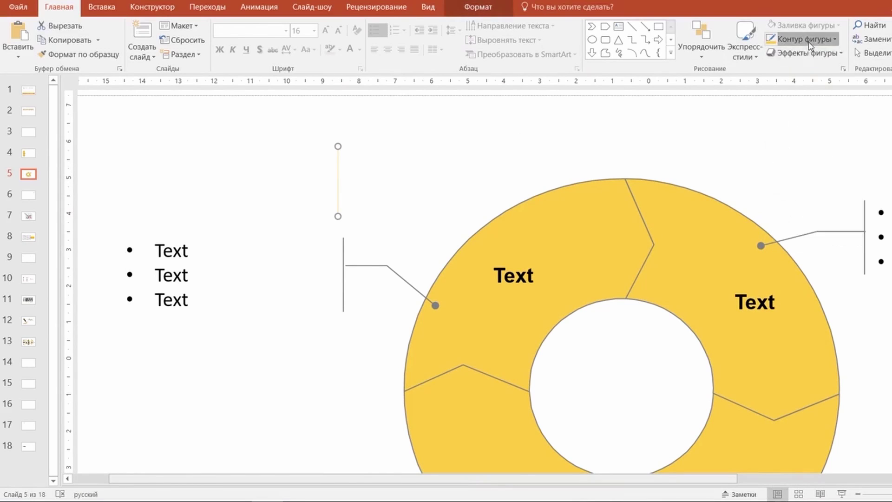
pyautogui.click(808, 42)
pyautogui.click(769, 109)
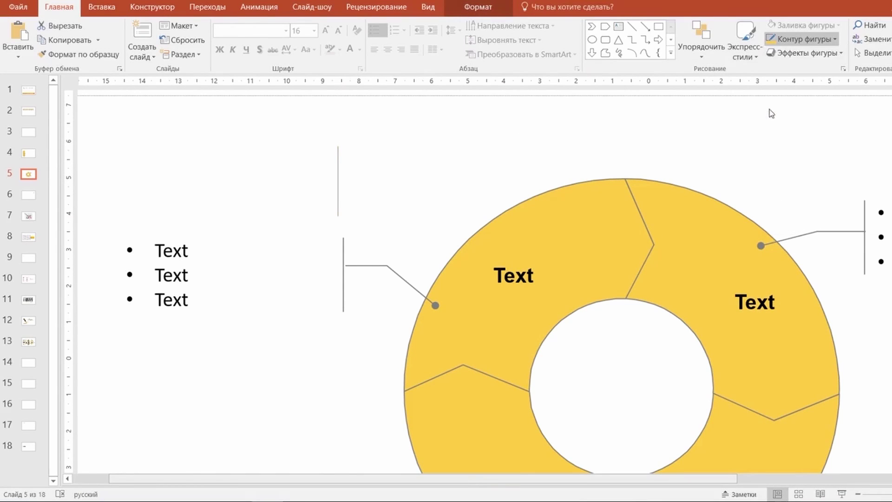
pyautogui.click(479, 168)
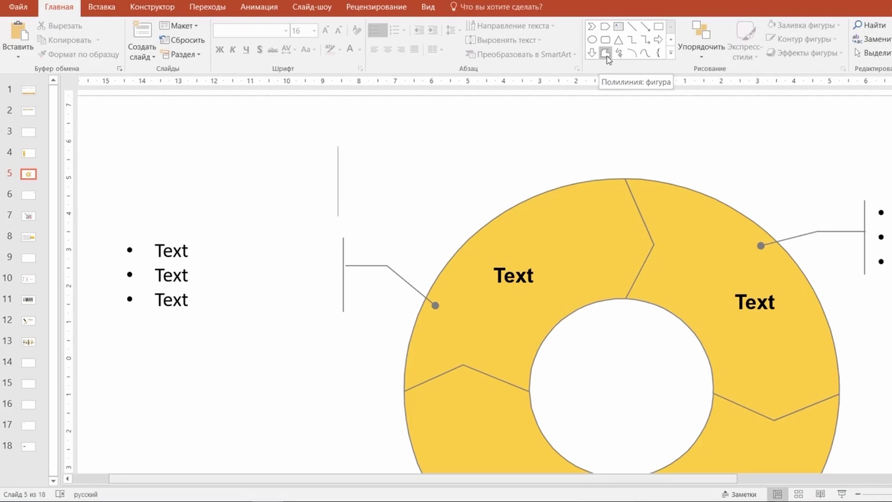
# Draw a bent freeform connector from the vertical bar across and down to the ring's edge
pyautogui.click(606, 55)
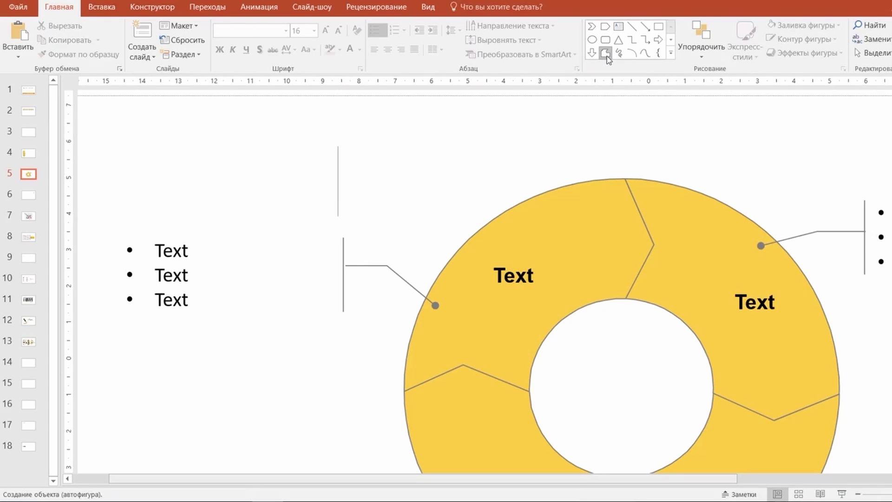
pyautogui.click(338, 179)
pyautogui.click(397, 179)
pyautogui.doubleClick(466, 250)
pyautogui.click(486, 185)
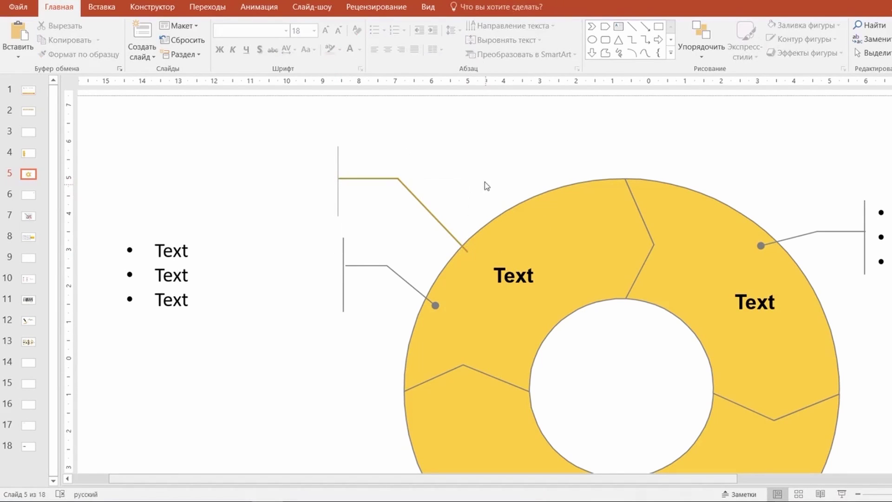
# Inspect the connector's size, position, fill and line settings in the Format Shape pane
pyautogui.click(412, 198)
pyautogui.rightClick(411, 198)
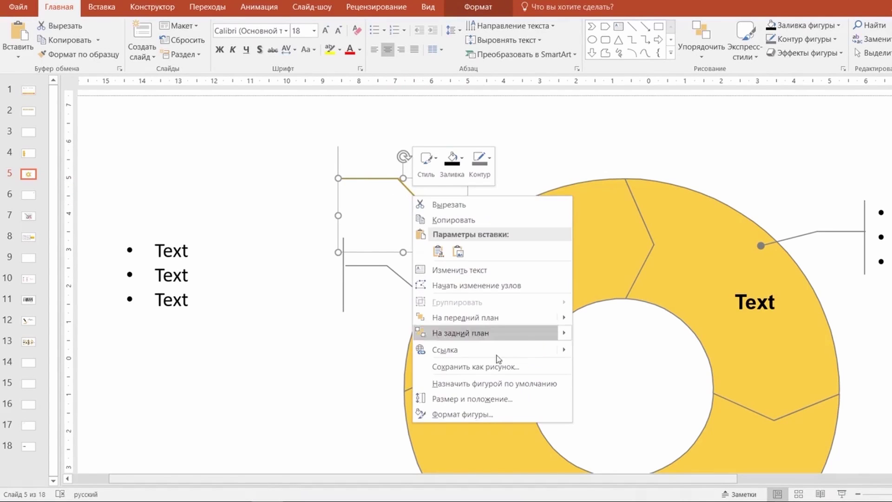
pyautogui.click(497, 415)
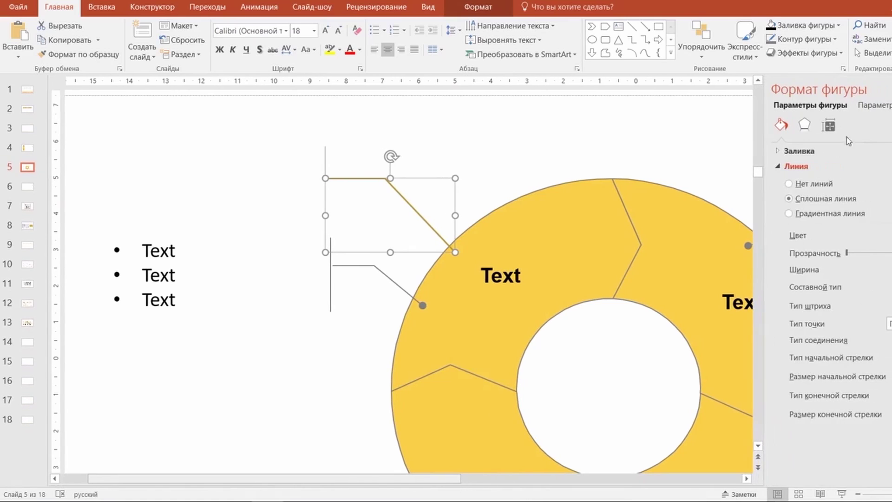
pyautogui.click(828, 127)
pyautogui.click(782, 124)
pyautogui.click(885, 89)
pyautogui.click(586, 167)
# Set the new connector line's outline colour to grey
pyautogui.click(411, 195)
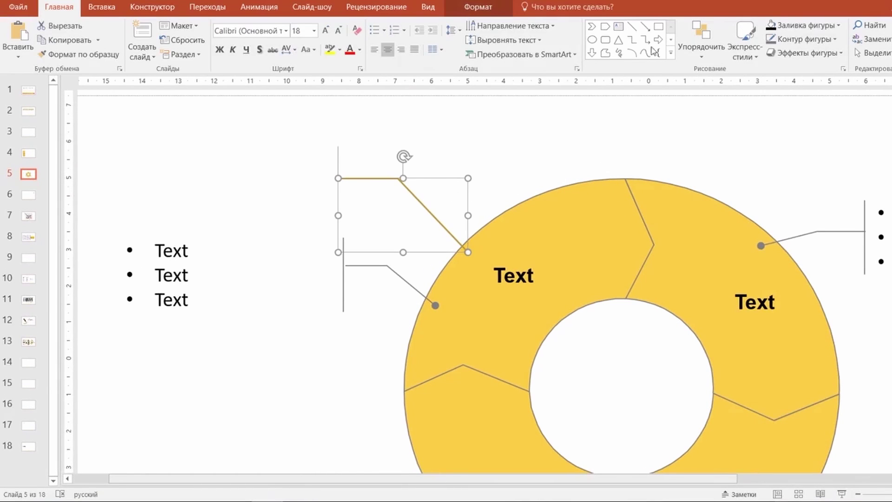
pyautogui.click(783, 42)
pyautogui.click(801, 67)
pyautogui.click(465, 183)
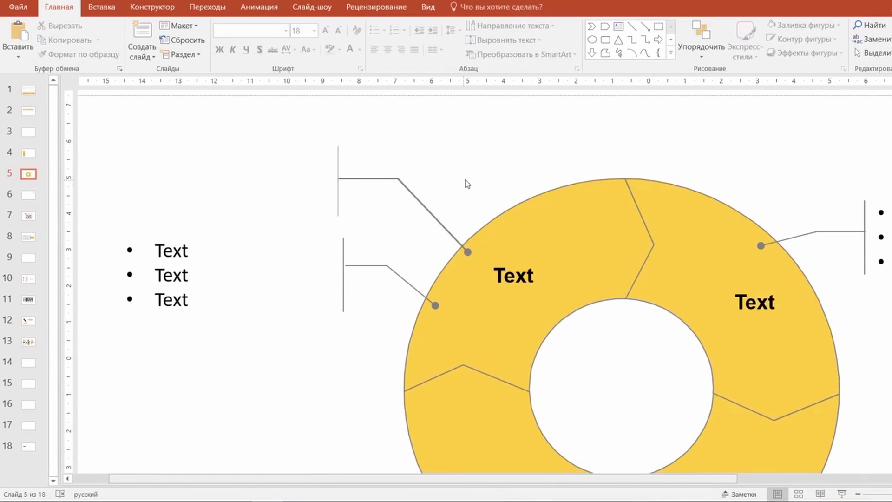
pyautogui.scroll(-3, 333, 201)
pyautogui.scroll(-2, 330, 210)
# Marquee-select the stray connector and vertical bar above the upper-left bullet list and delete them
pyautogui.keyDown('ctrl'); pyautogui.scroll(2, 356, 247); pyautogui.keyUp('ctrl')
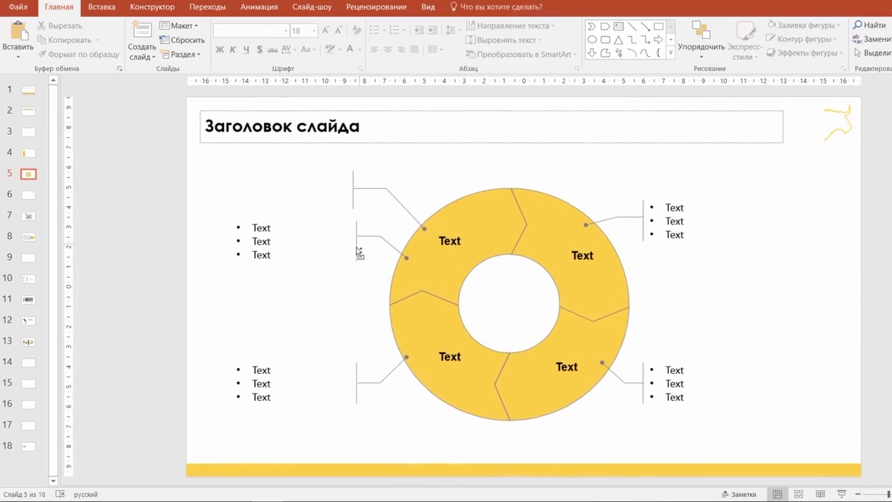
pyautogui.click(252, 241)
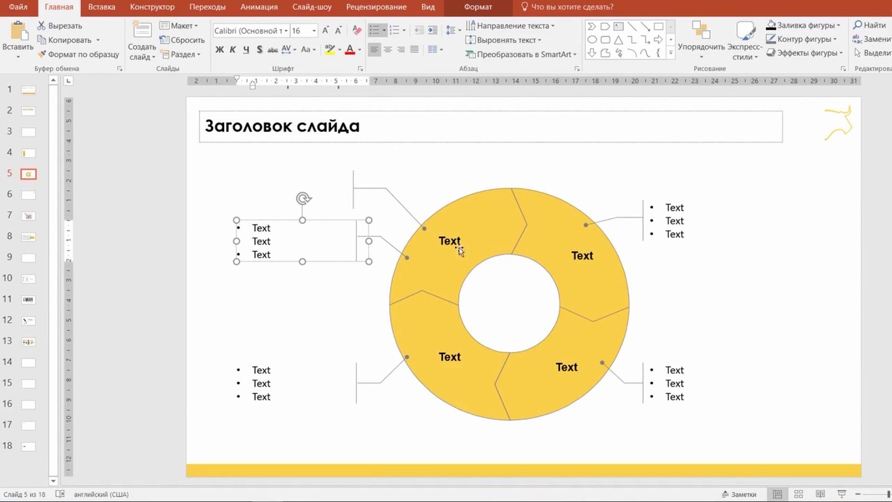
pyautogui.click(333, 163)
pyautogui.moveTo(332, 163); pyautogui.dragTo(448, 236)
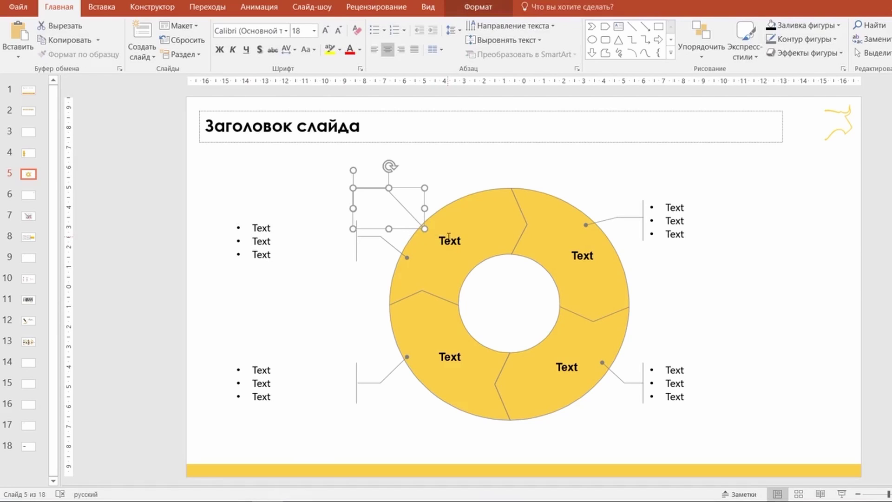
pyautogui.press('Delete')
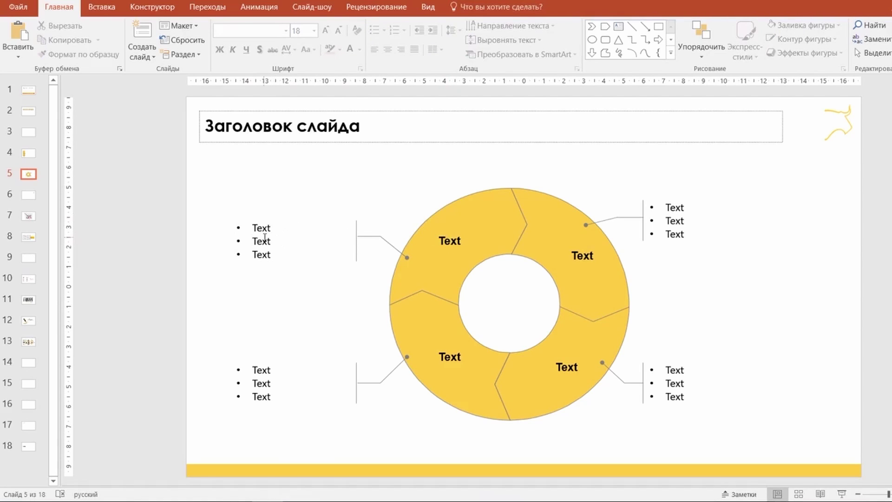
pyautogui.click(265, 239)
pyautogui.click(367, 189)
# Scroll past slide 6 to the Работа с картами map slide (slide 7)
pyautogui.scroll(-1, 339, 277)
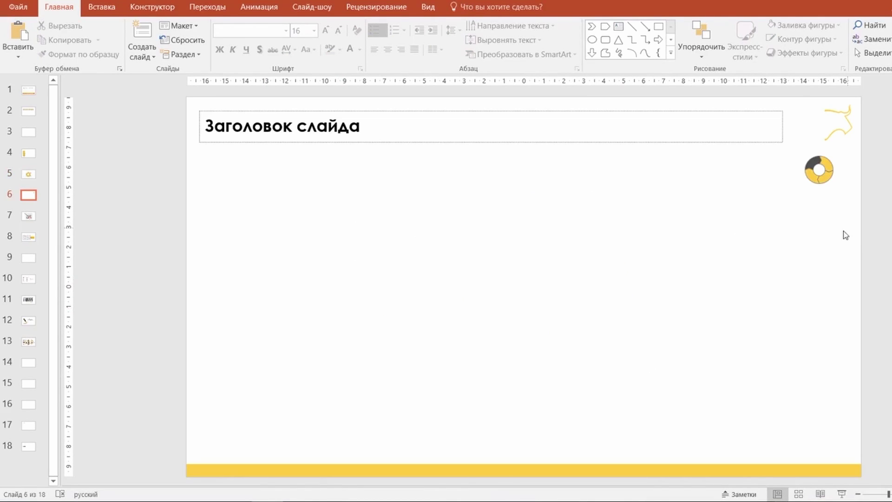
pyautogui.click(825, 179)
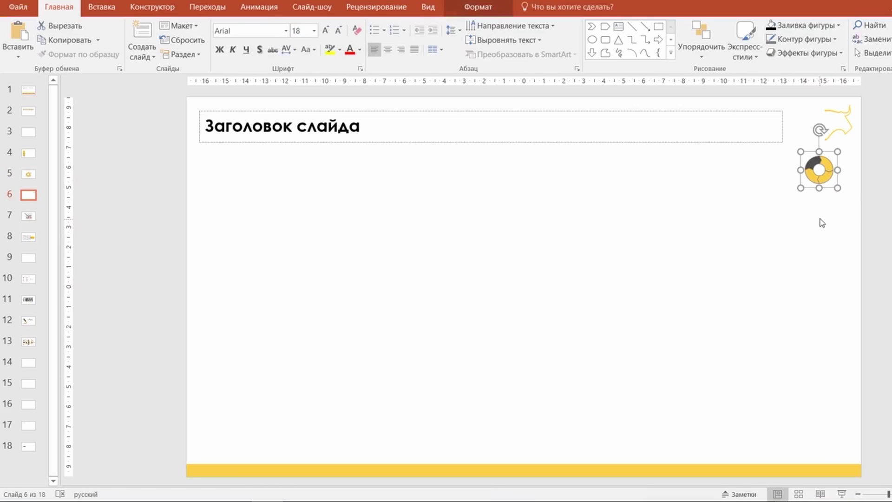
pyautogui.click(642, 258)
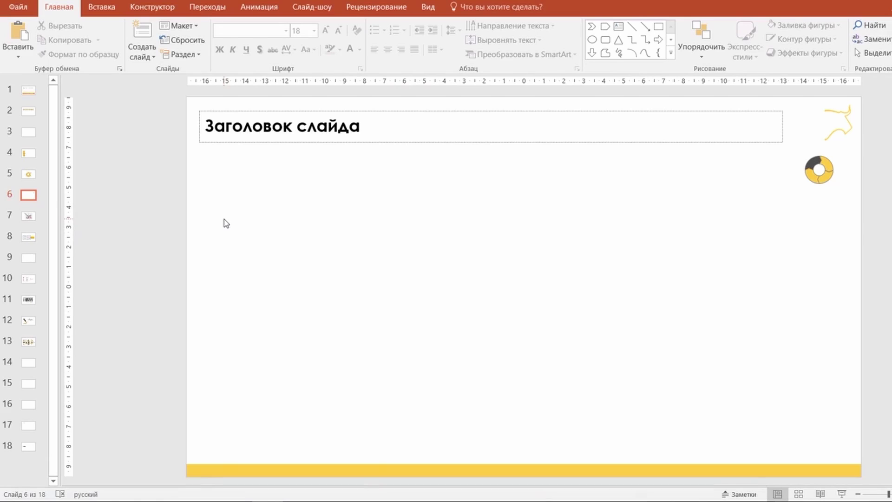
pyautogui.scroll(-1, 225, 223)
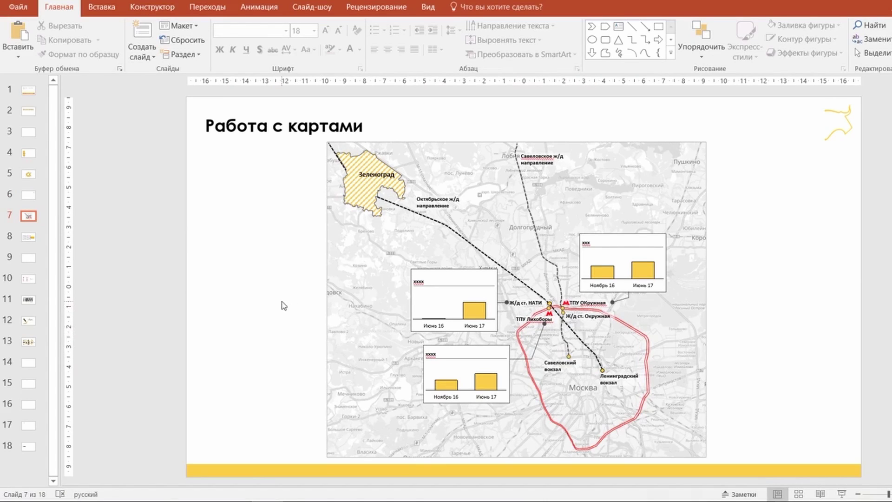
pyautogui.scroll(1, 289, 296)
pyautogui.scroll(1, 287, 292)
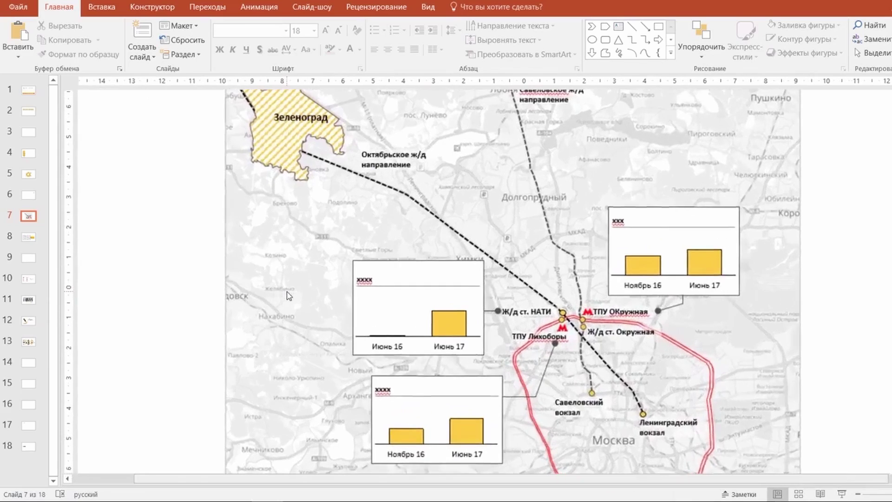
pyautogui.scroll(1, 285, 288)
pyautogui.scroll(1, 283, 286)
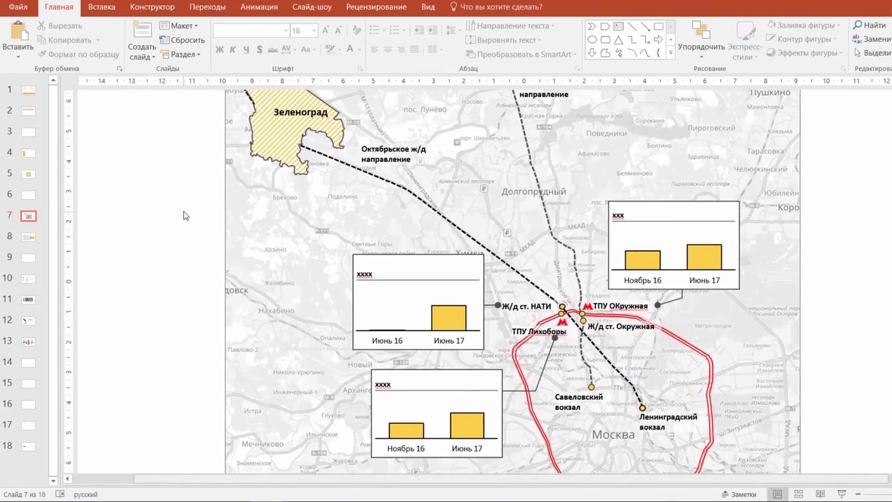
pyautogui.scroll(3, 186, 218)
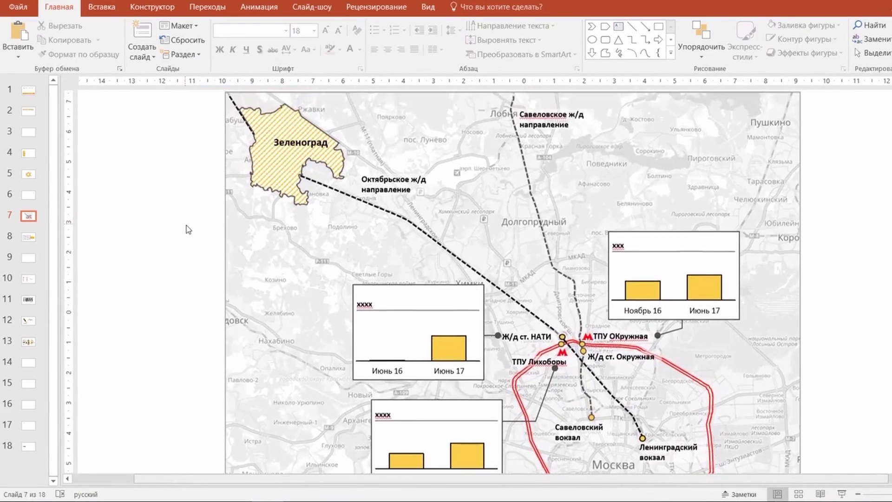
pyautogui.scroll(-3, 186, 226)
pyautogui.scroll(-2, 186, 225)
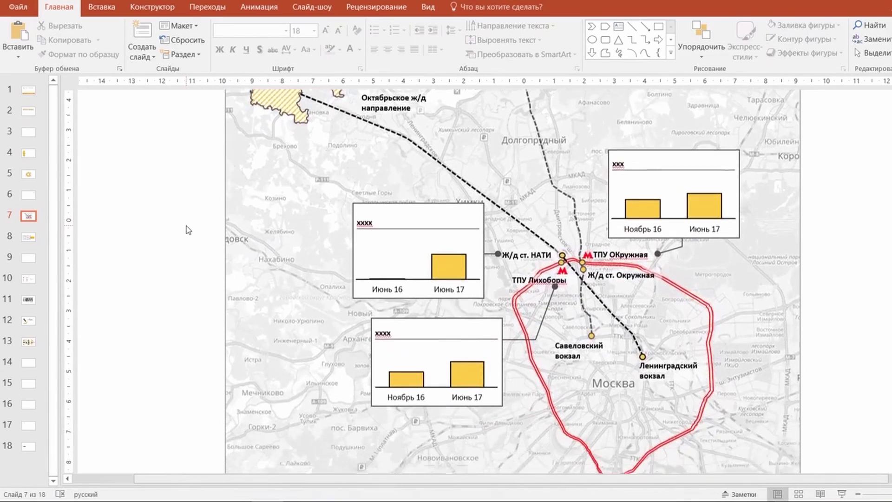
pyautogui.scroll(-1, 186, 226)
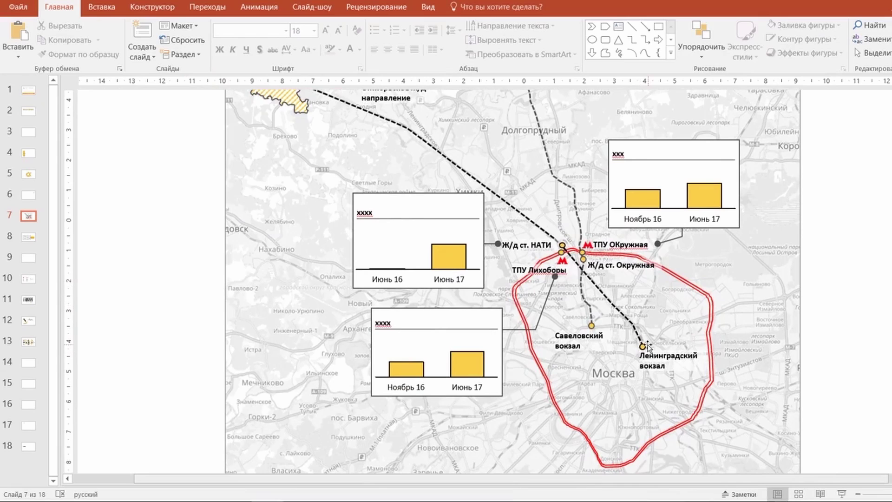
pyautogui.scroll(-1, 648, 348)
pyautogui.scroll(2, 645, 342)
pyautogui.scroll(2, 511, 320)
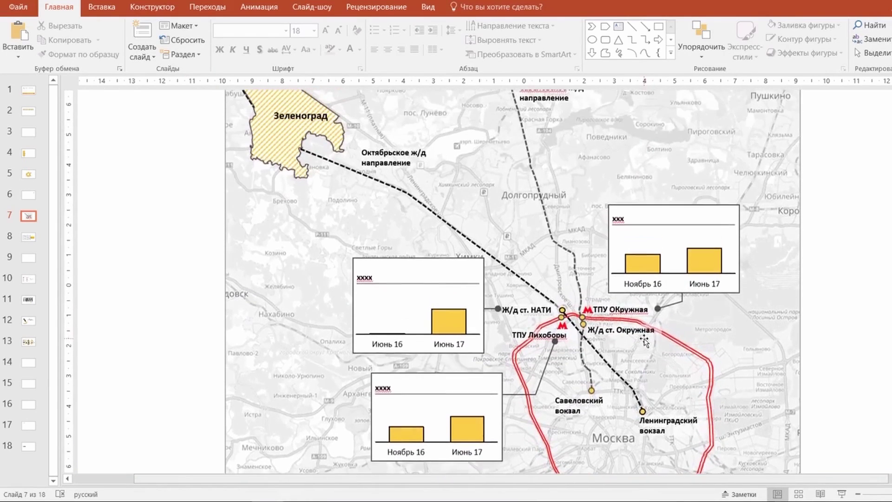
pyautogui.scroll(1, 372, 298)
pyautogui.scroll(1, 183, 265)
pyautogui.scroll(-1, 181, 263)
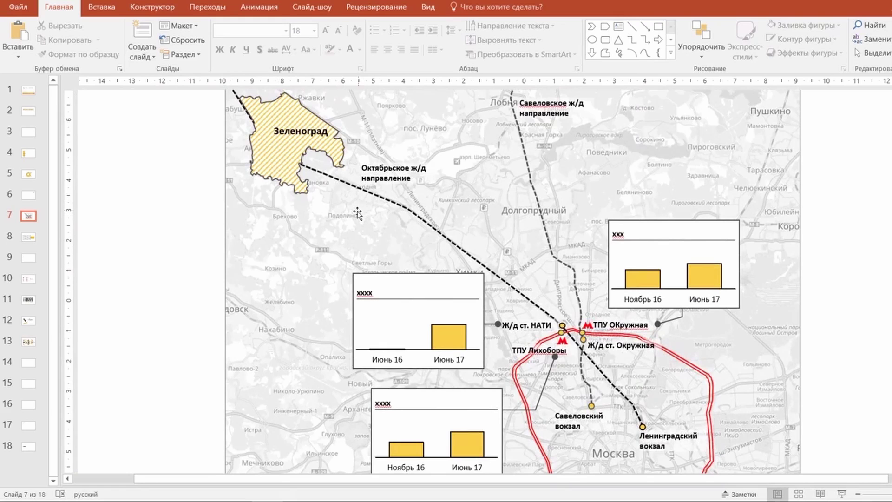
pyautogui.scroll(-1, 199, 200)
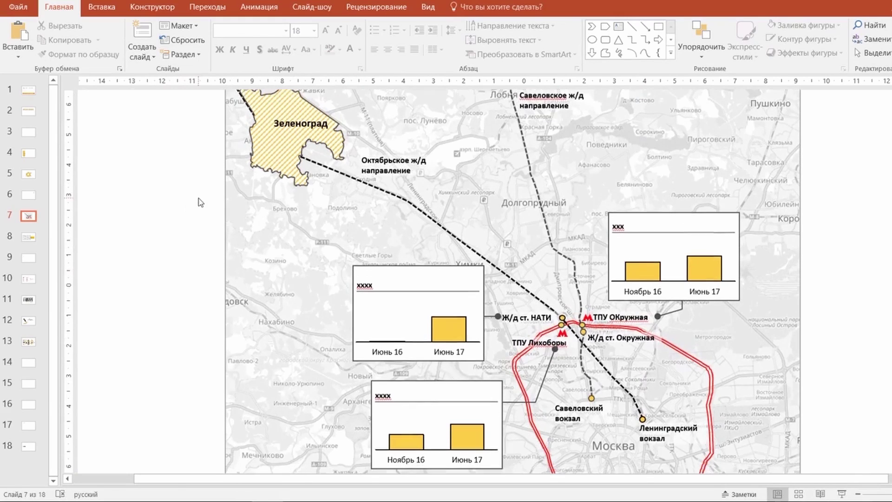
pyautogui.scroll(-1, 198, 200)
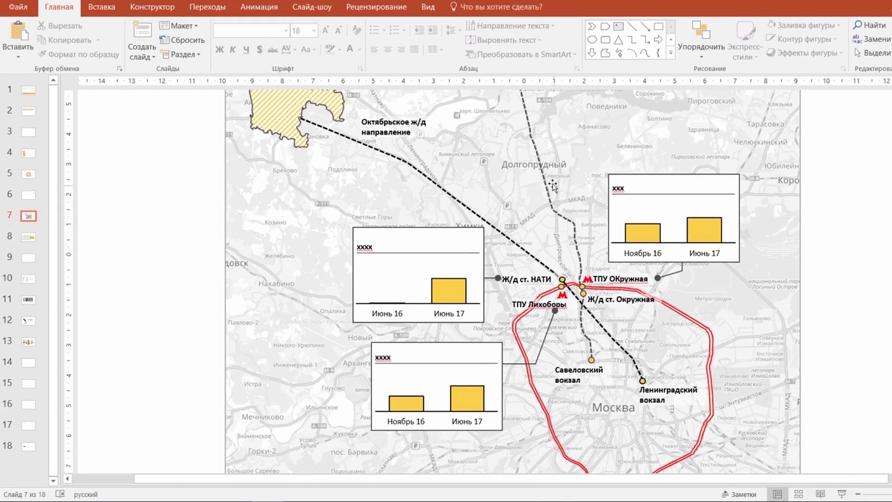
pyautogui.scroll(2, 552, 185)
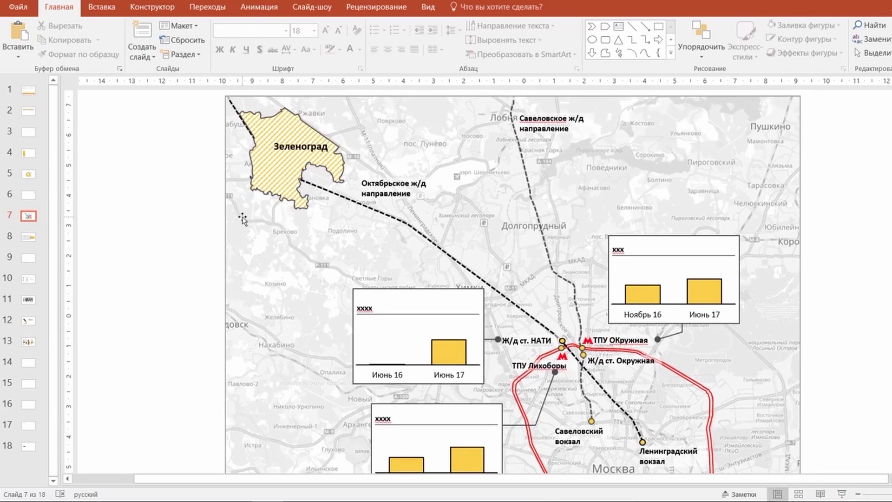
pyautogui.keyDown('ctrl'); pyautogui.scroll(-1, 148, 201); pyautogui.keyUp('ctrl')
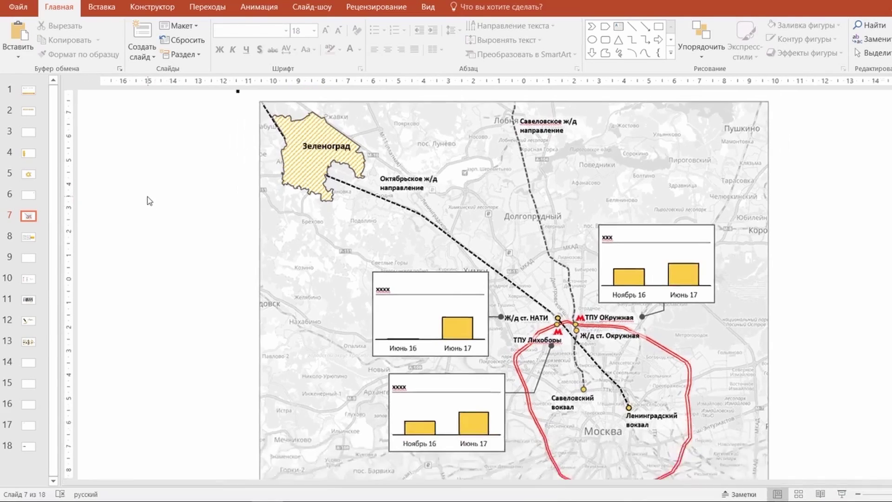
pyautogui.keyDown('ctrl'); pyautogui.scroll(-1, 147, 201); pyautogui.keyUp('ctrl')
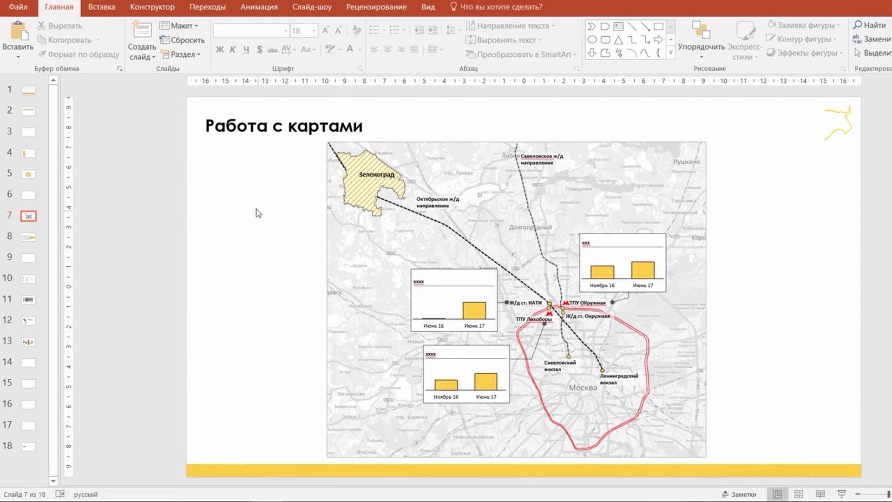
# In Advanced options, keep images uncompressed with a 220 ppi default resolution, then confirm with OK
pyautogui.click(330, 225)
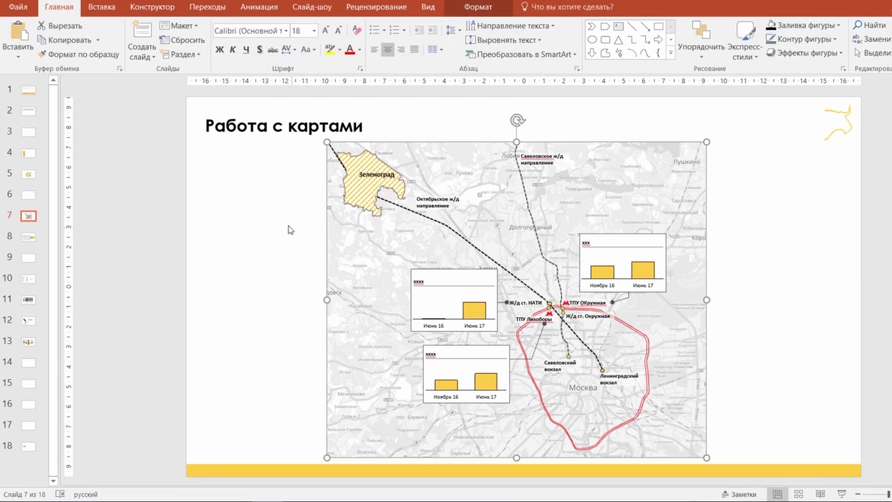
pyautogui.click(290, 229)
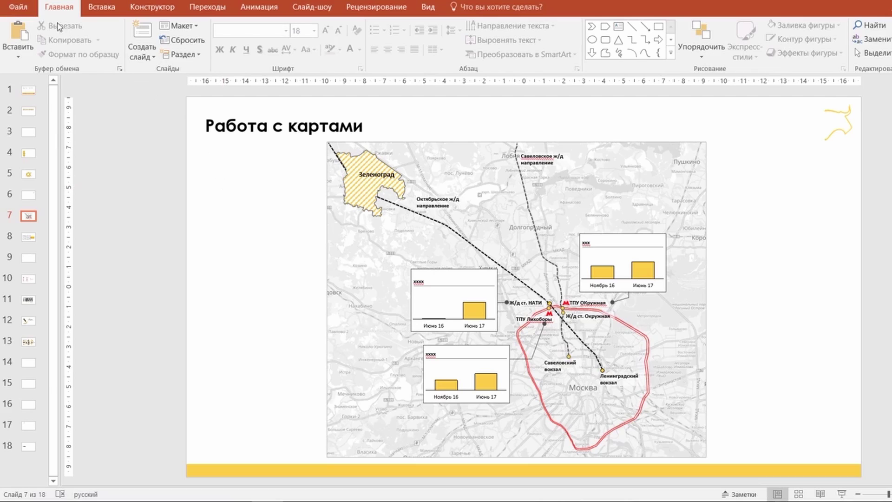
pyautogui.click(22, 8)
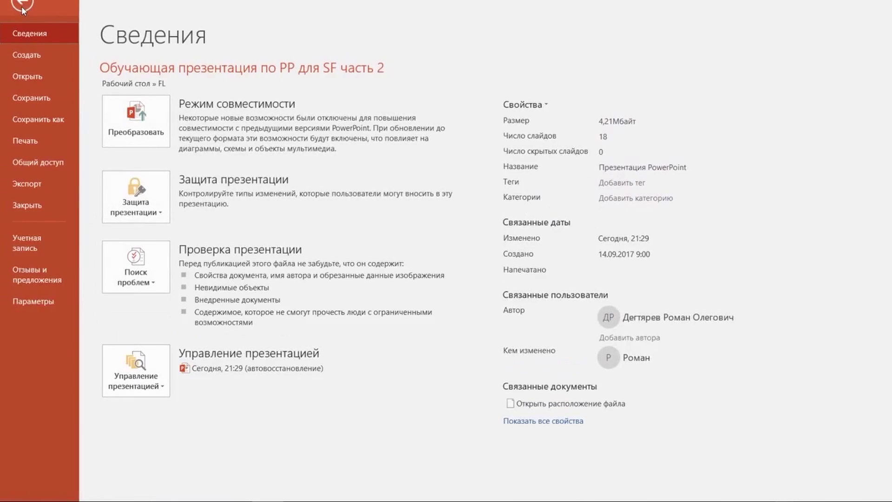
pyautogui.click(46, 303)
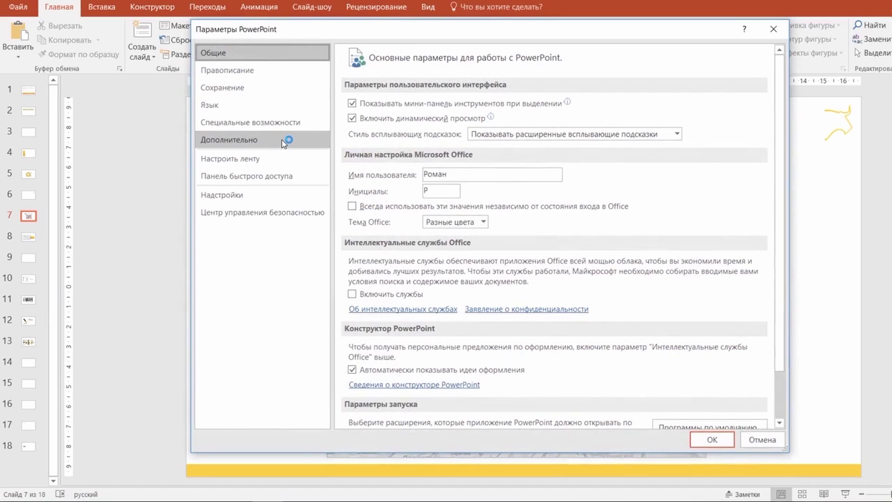
pyautogui.click(283, 140)
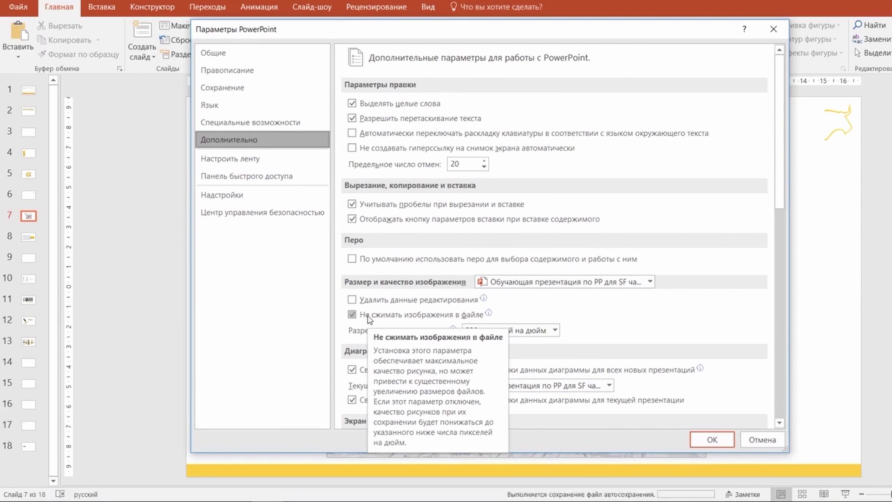
pyautogui.click(527, 330)
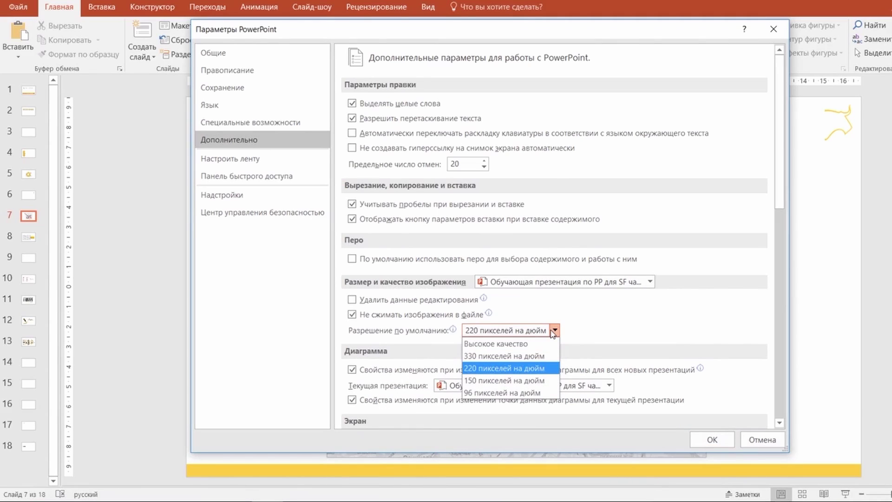
pyautogui.click(553, 331)
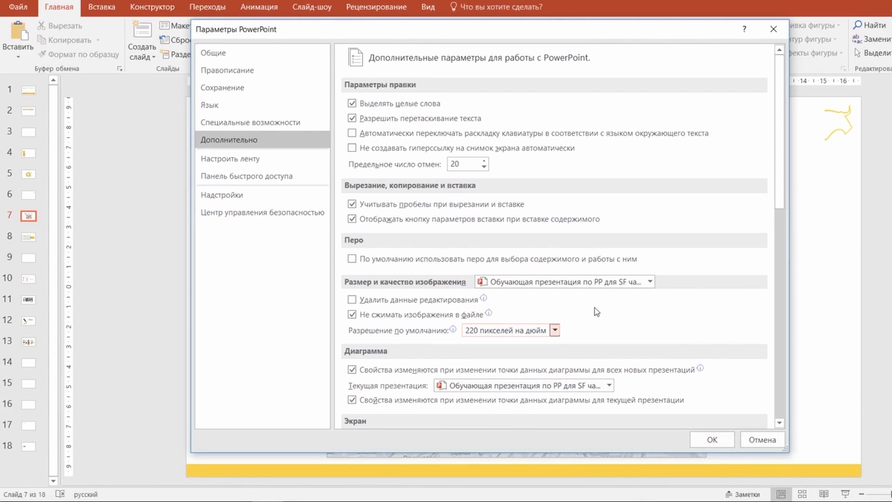
pyautogui.click(554, 330)
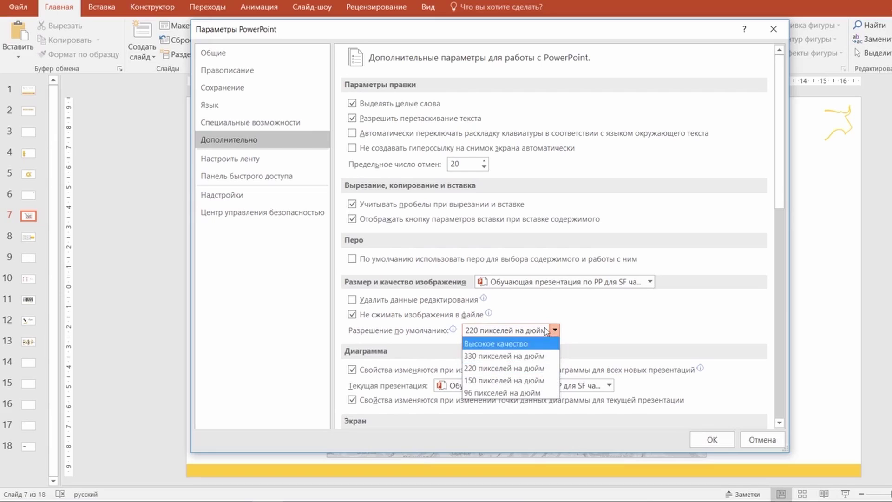
pyautogui.click(538, 369)
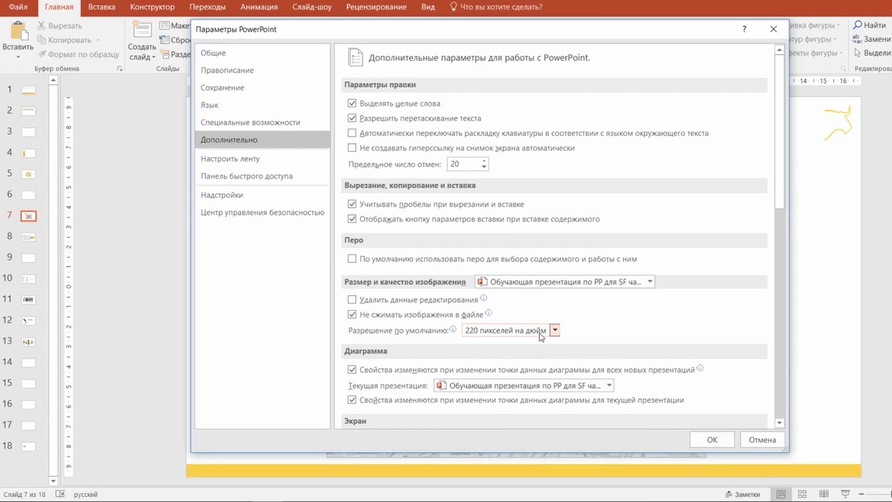
pyautogui.click(712, 440)
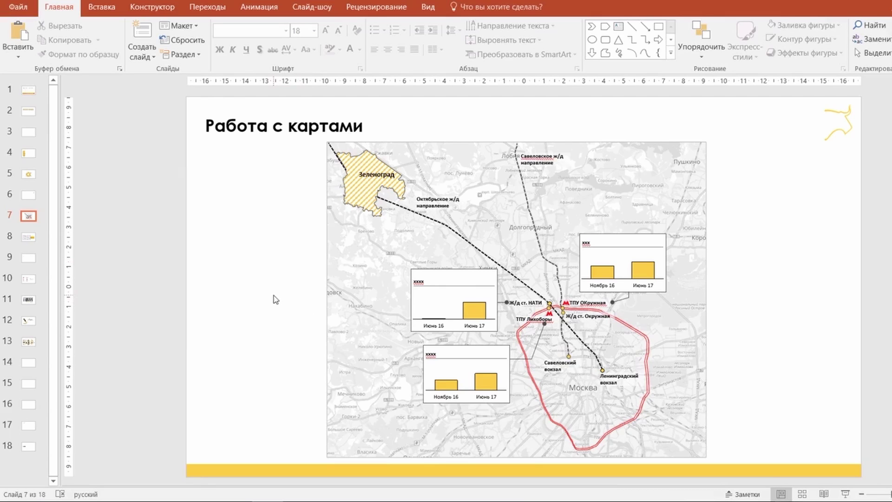
pyautogui.click(18, 7)
pyautogui.click(27, 307)
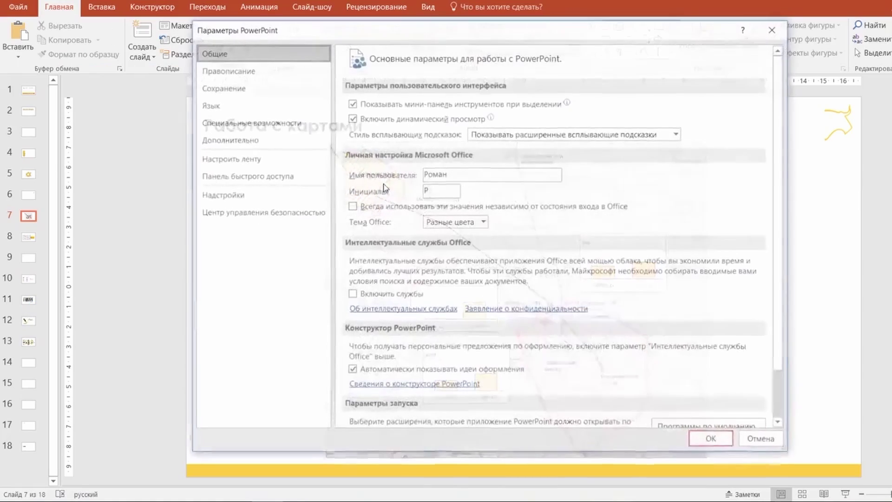
pyautogui.click(302, 142)
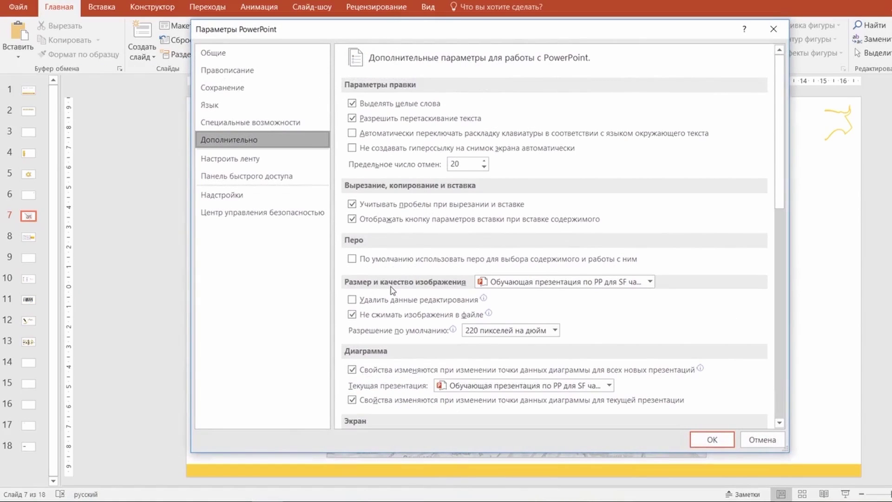
pyautogui.click(365, 320)
pyautogui.click(712, 441)
pyautogui.click(349, 266)
pyautogui.click(231, 255)
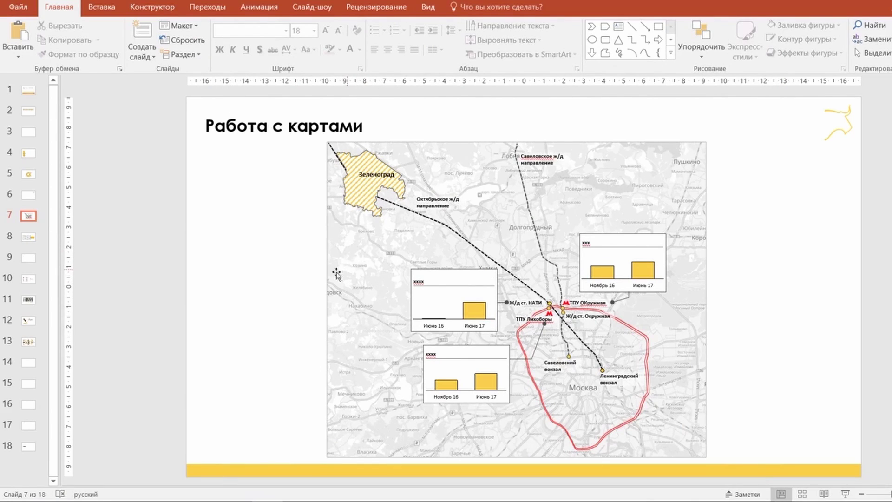
# Keep the map picture's grey recolour from the Picture Format Color gallery
pyautogui.click(334, 230)
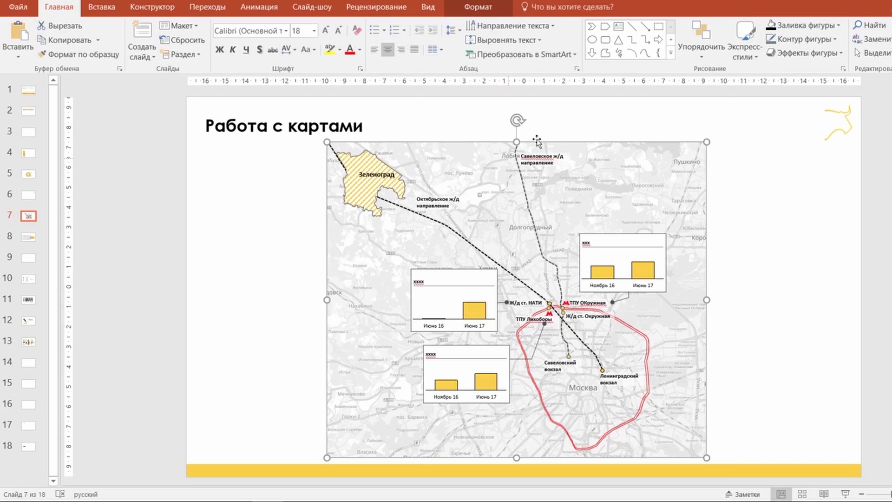
pyautogui.click(478, 8)
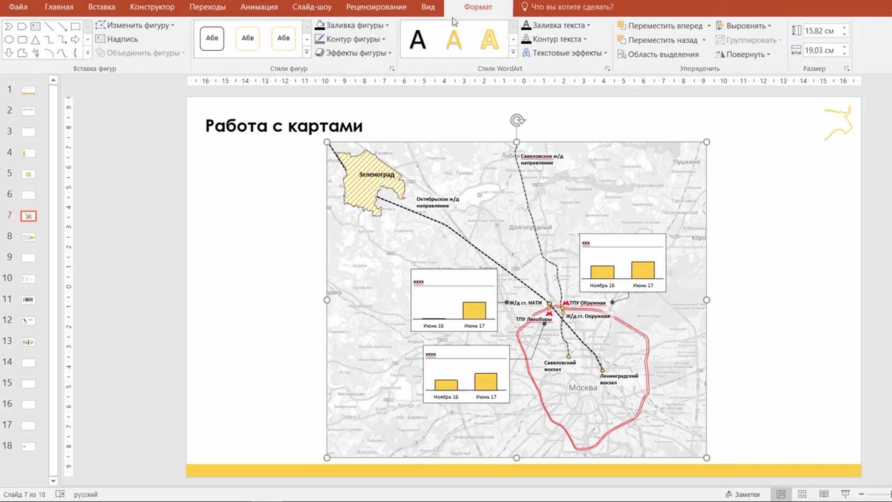
pyautogui.click(789, 174)
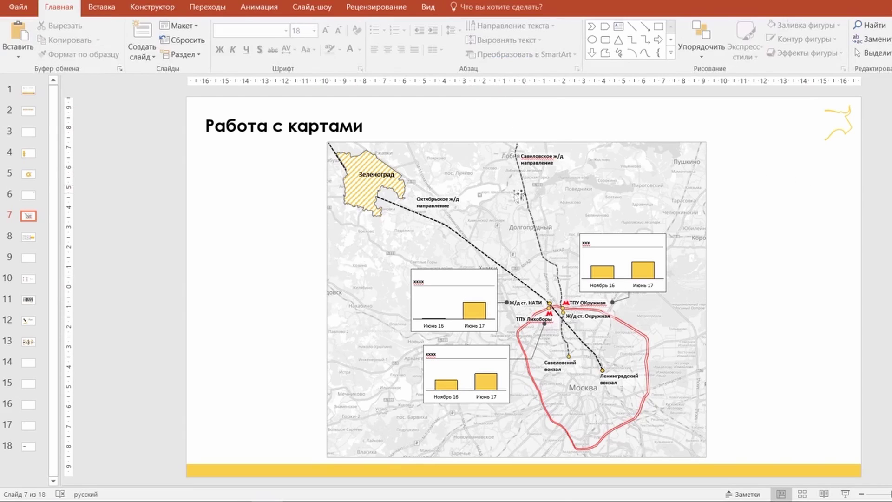
pyautogui.click(410, 260)
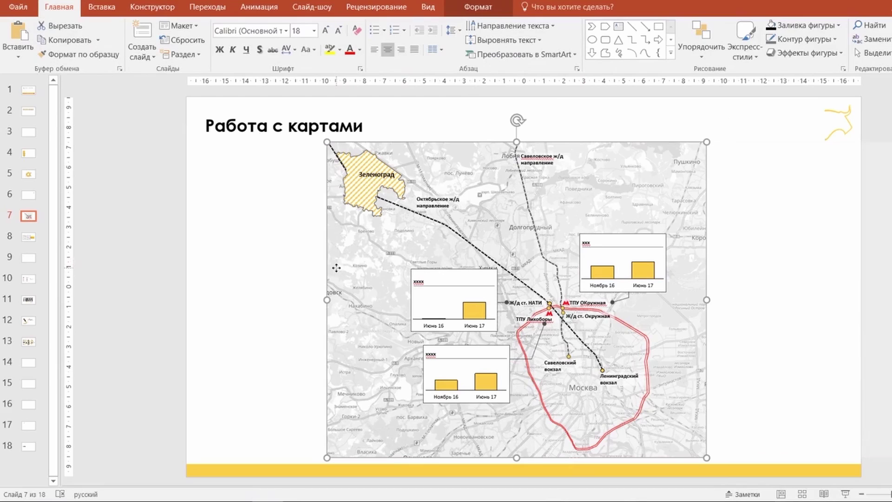
pyautogui.click(548, 7)
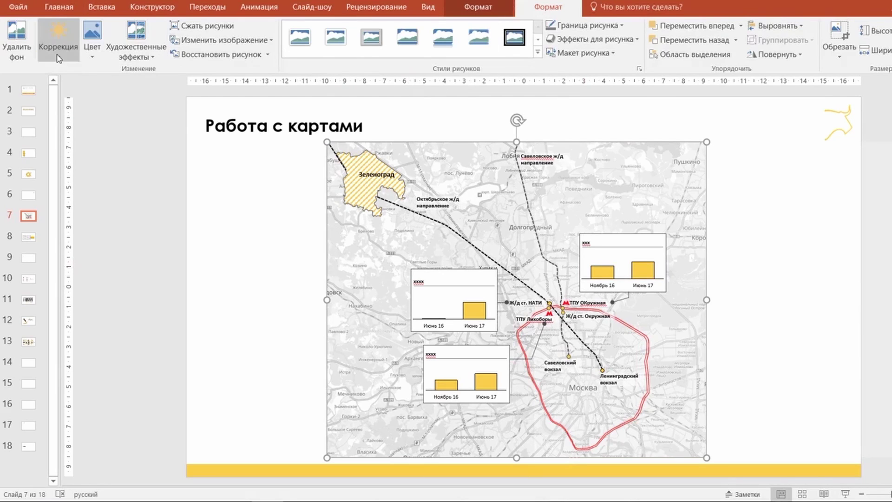
pyautogui.click(84, 49)
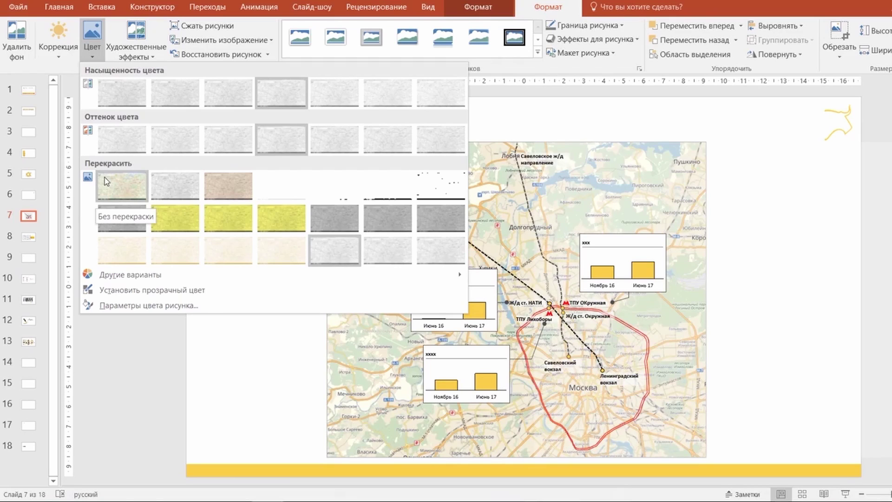
pyautogui.click(344, 258)
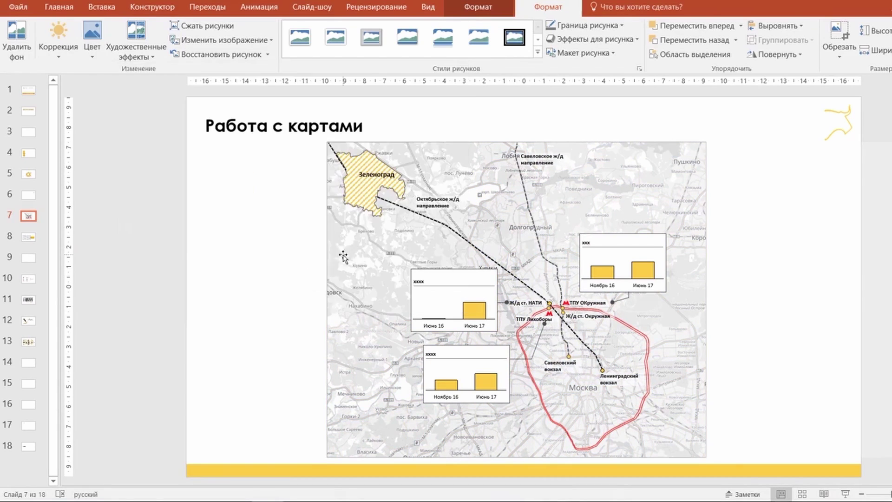
pyautogui.click(242, 342)
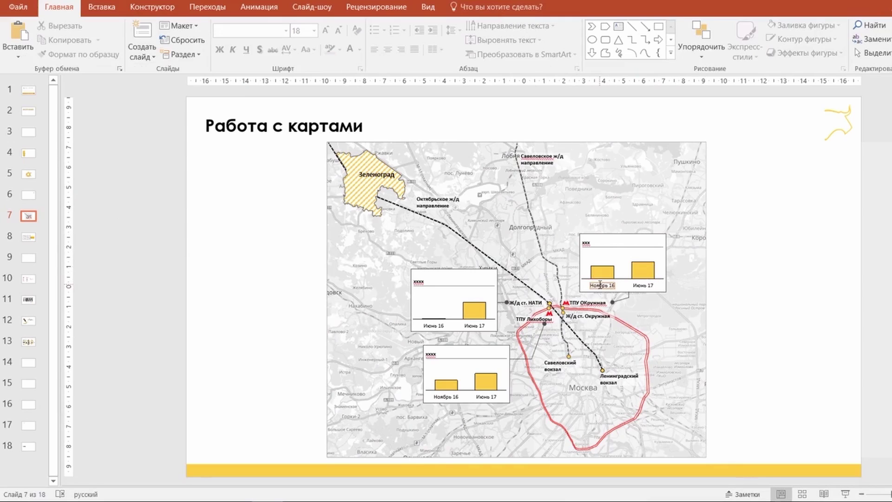
# Check the map and the hidden right-hand shape's selection, then pick the Rectangle tool
pyautogui.click(386, 255)
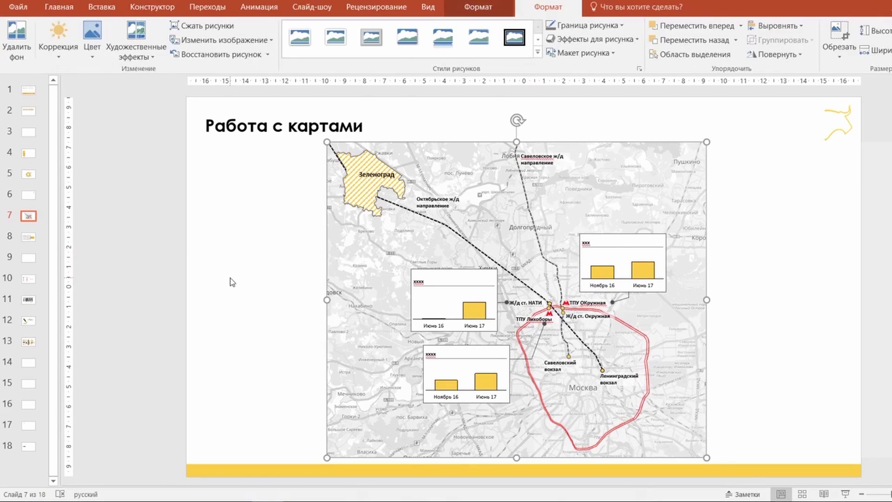
pyautogui.click(269, 261)
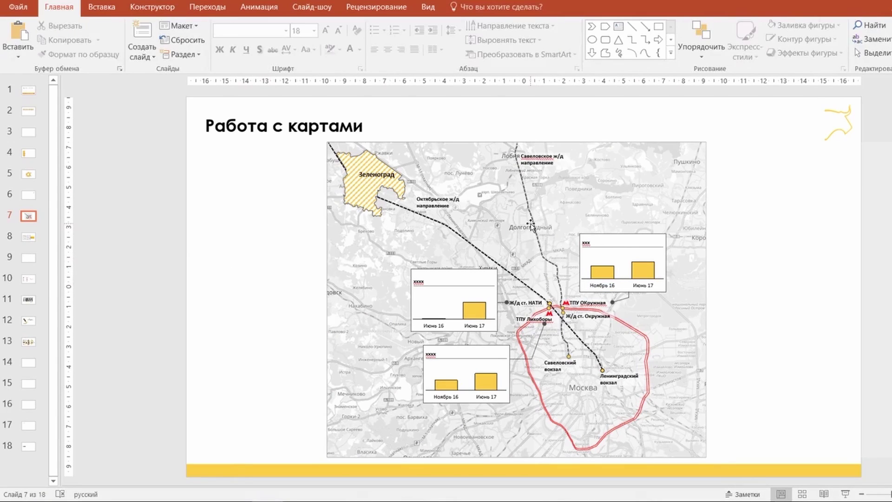
pyautogui.click(791, 236)
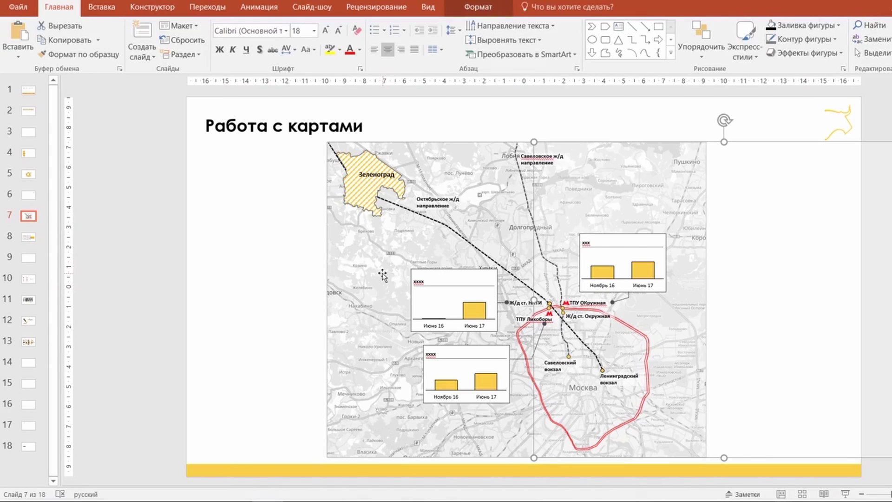
pyautogui.keyDown('shift'); pyautogui.click(367, 253); pyautogui.keyUp('shift')
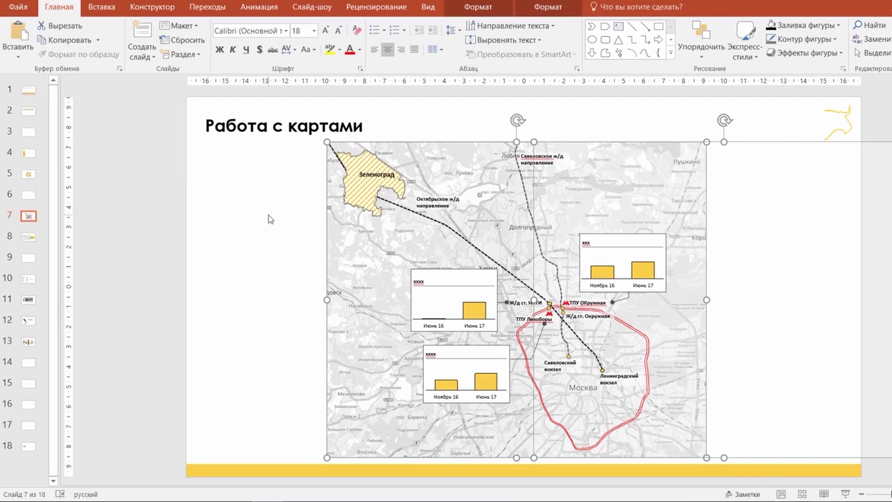
pyautogui.click(856, 169)
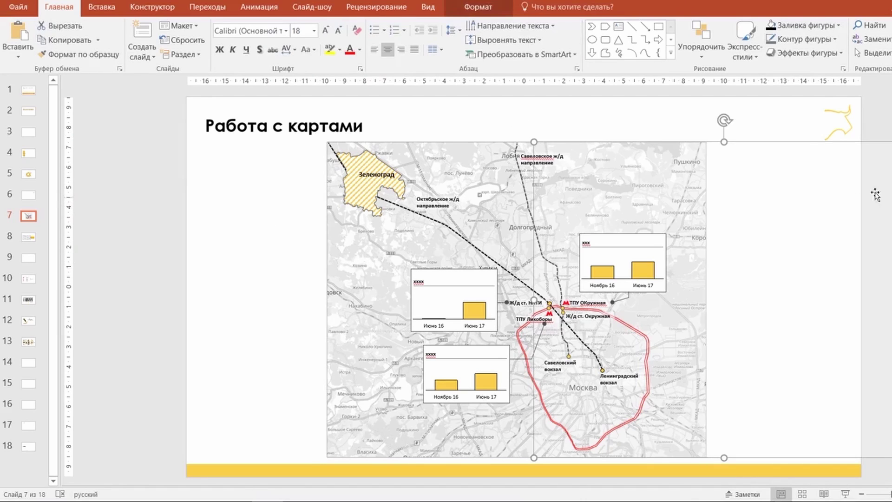
pyautogui.click(875, 195)
pyautogui.click(658, 26)
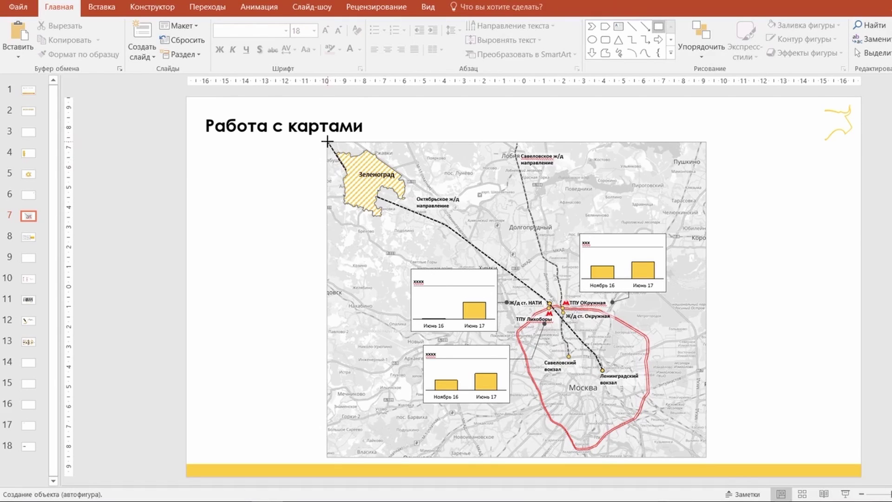
# Draw a rectangle over the whole map with no outline, white fill and raised fill transparency
pyautogui.moveTo(328, 141); pyautogui.dragTo(706, 458)
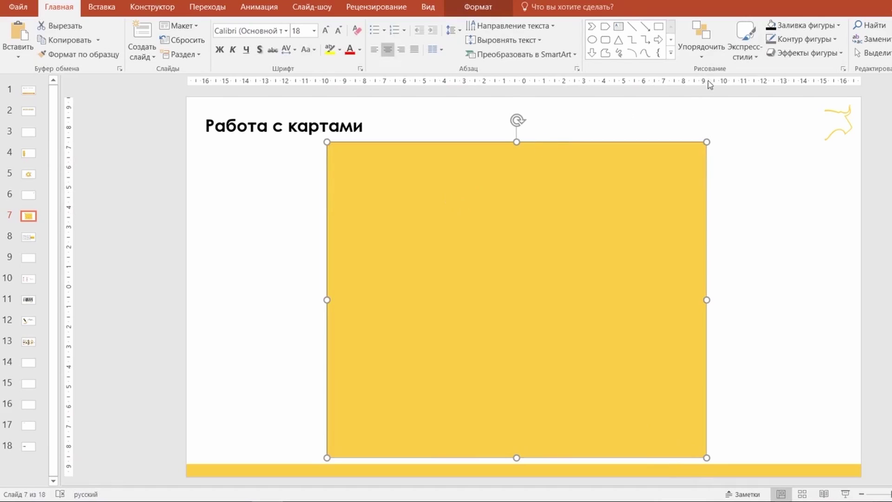
pyautogui.click(804, 39)
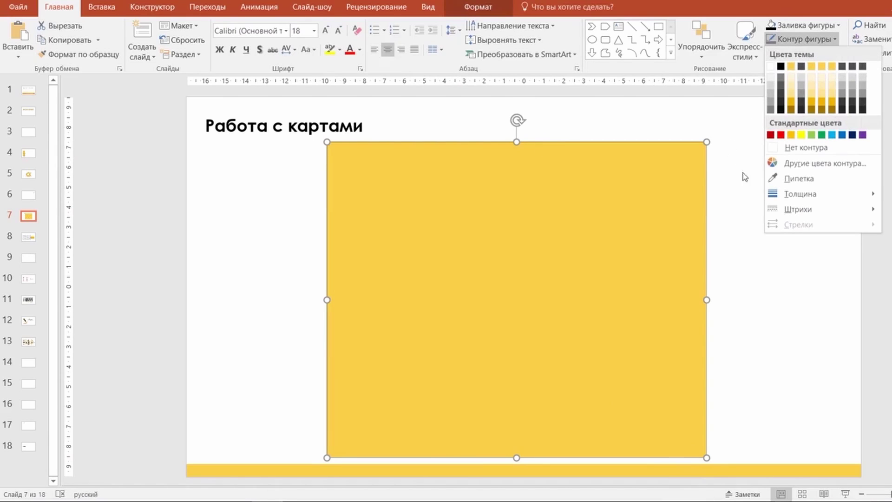
pyautogui.click(790, 148)
pyautogui.click(793, 28)
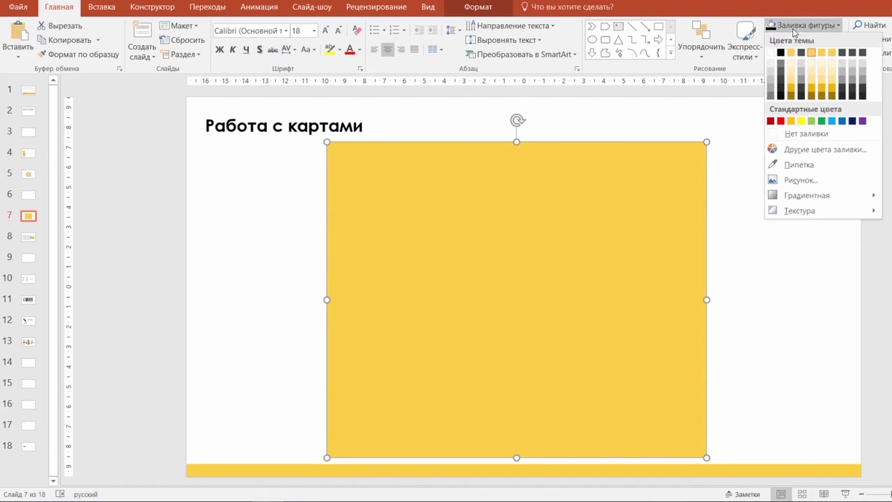
pyautogui.click(770, 53)
pyautogui.rightClick(630, 210)
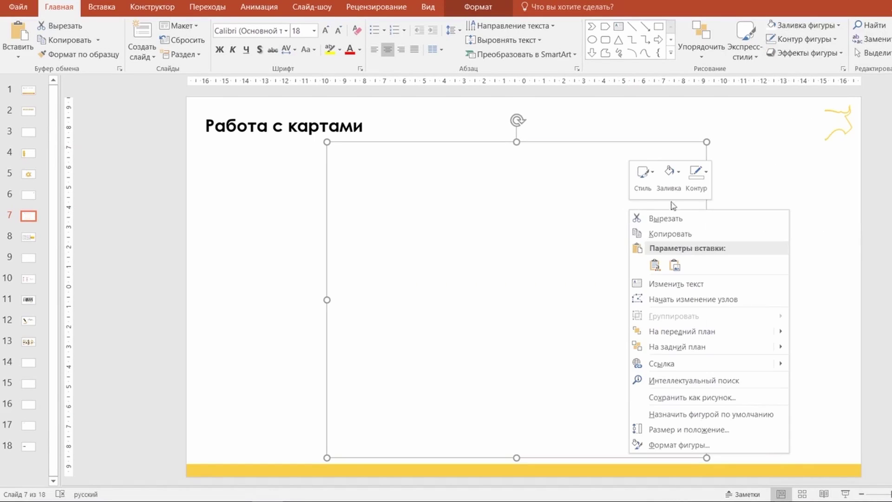
pyautogui.click(723, 449)
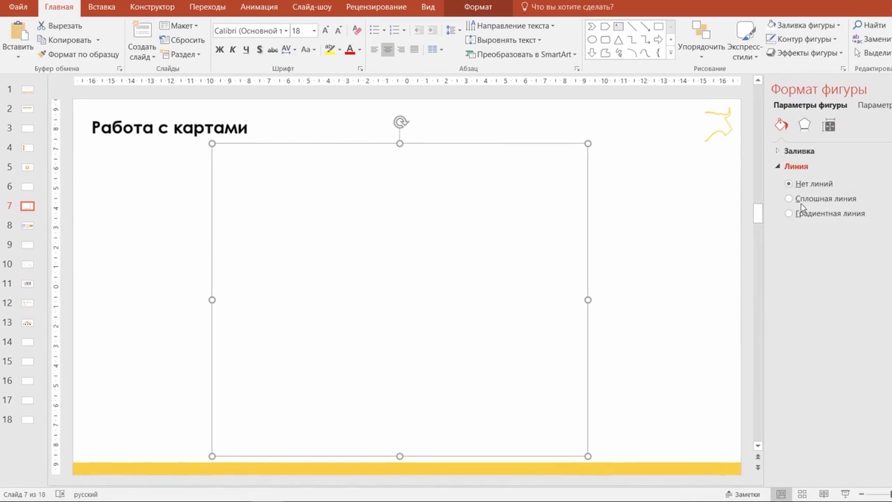
pyautogui.click(798, 151)
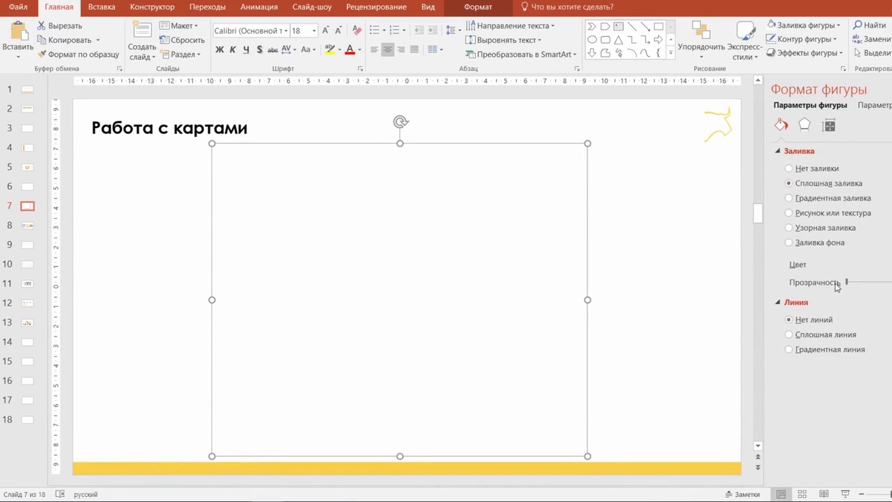
pyautogui.moveTo(851, 284); pyautogui.dragTo(884, 282)
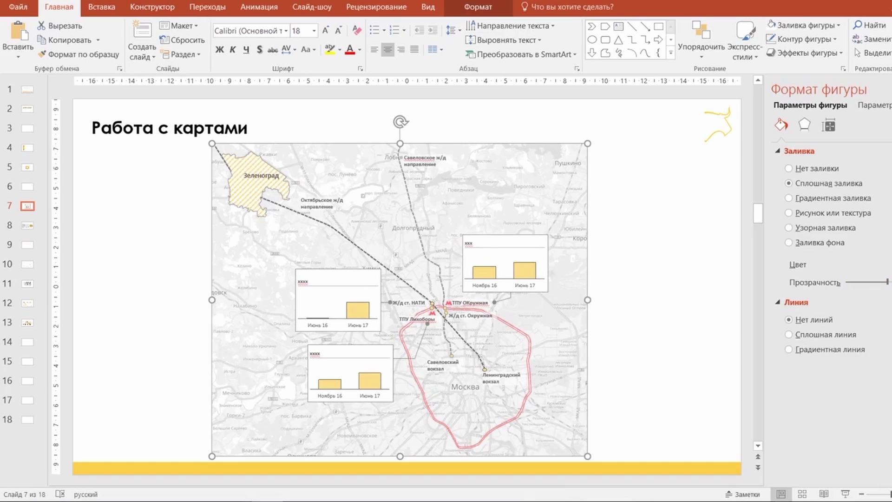
# Send the map picture to the back, beneath the white overlay and all other objects
pyautogui.click(884, 90)
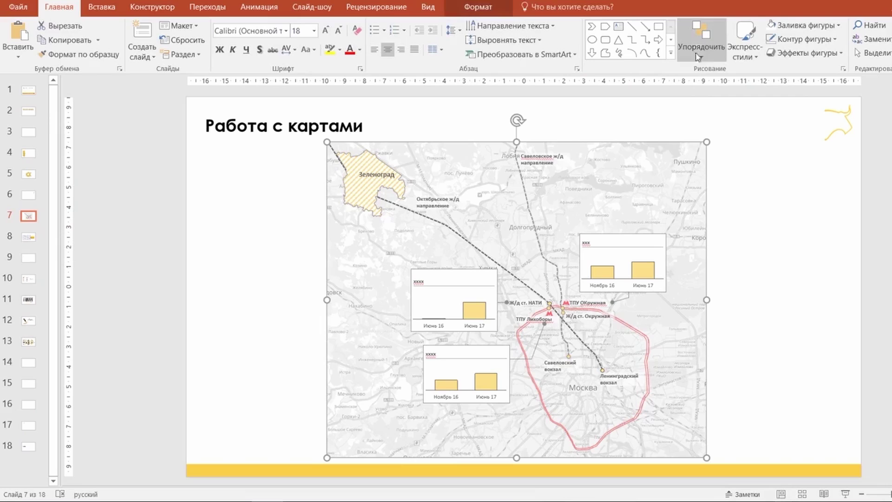
pyautogui.click(698, 52)
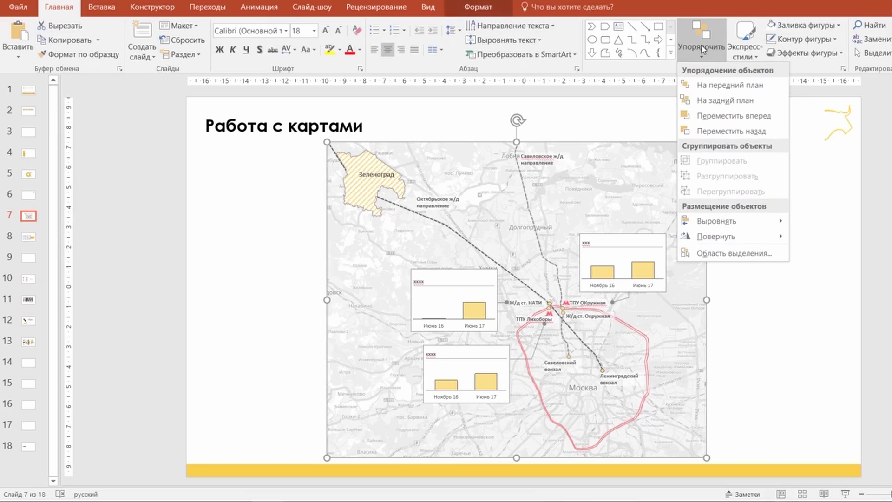
pyautogui.click(702, 101)
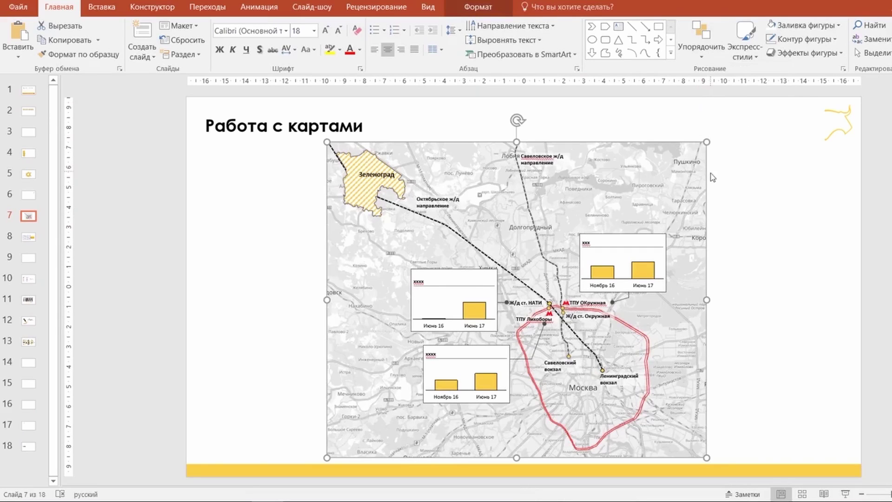
pyautogui.click(773, 259)
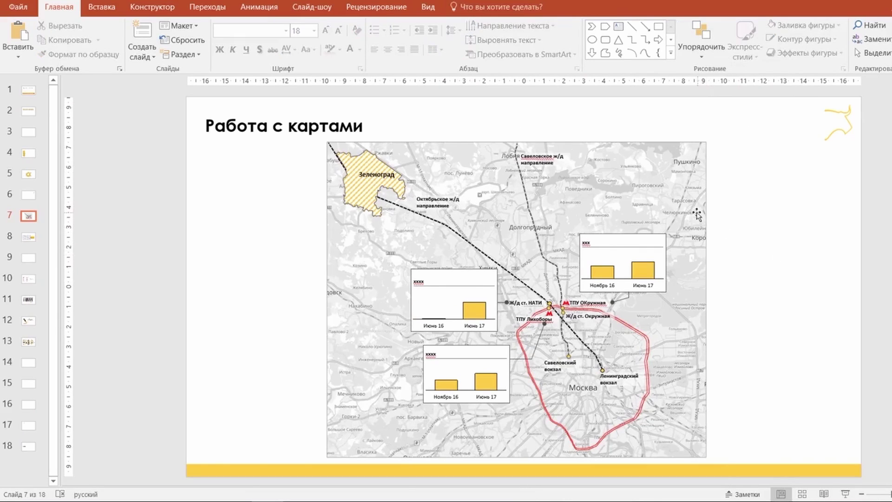
pyautogui.click(655, 195)
pyautogui.click(702, 47)
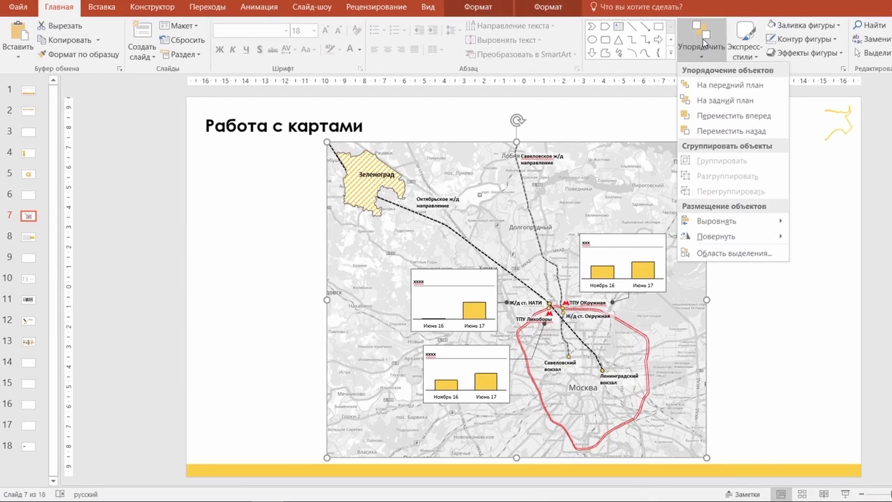
pyautogui.click(695, 101)
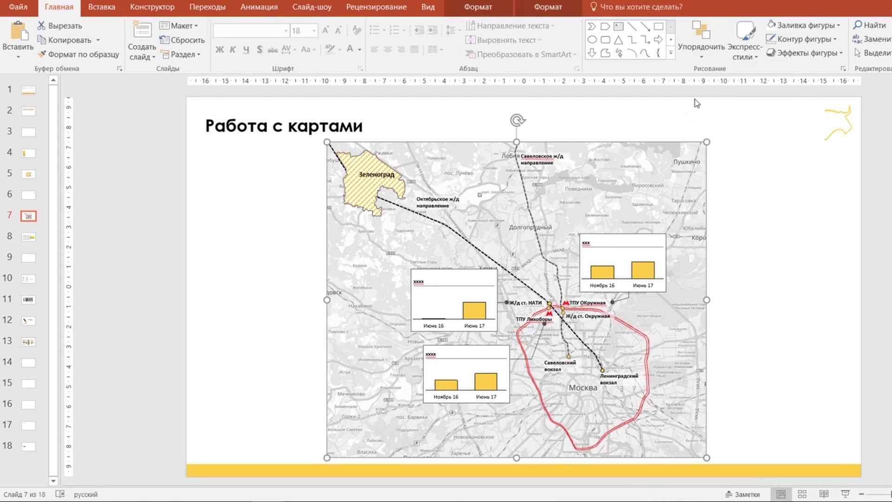
pyautogui.click(770, 375)
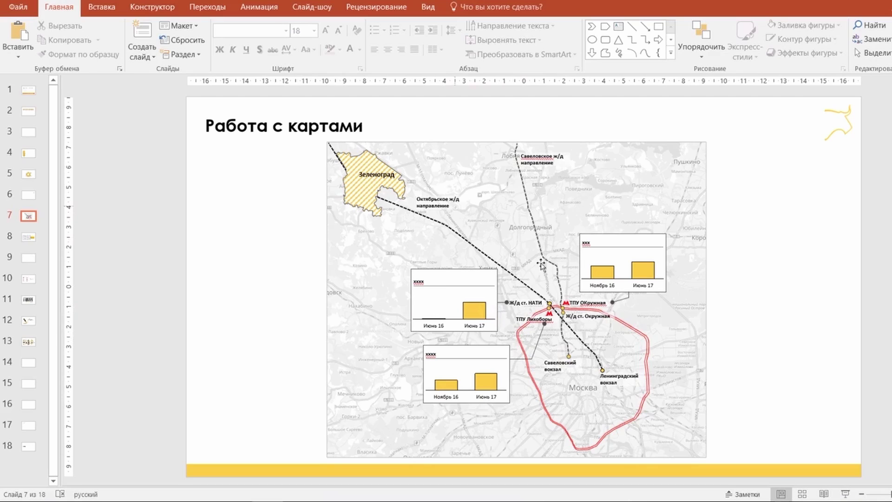
# Drag the top of the Июнь 16 / Июнь 17 chart's plot area upward to make it taller
pyautogui.keyDown('ctrl'); pyautogui.scroll(3, 708, 376); pyautogui.keyUp('ctrl')
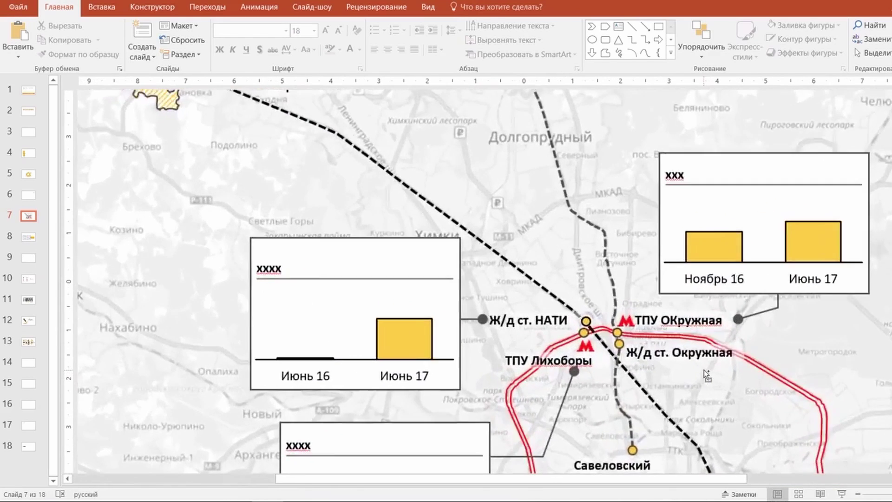
pyautogui.scroll(-1, 575, 320)
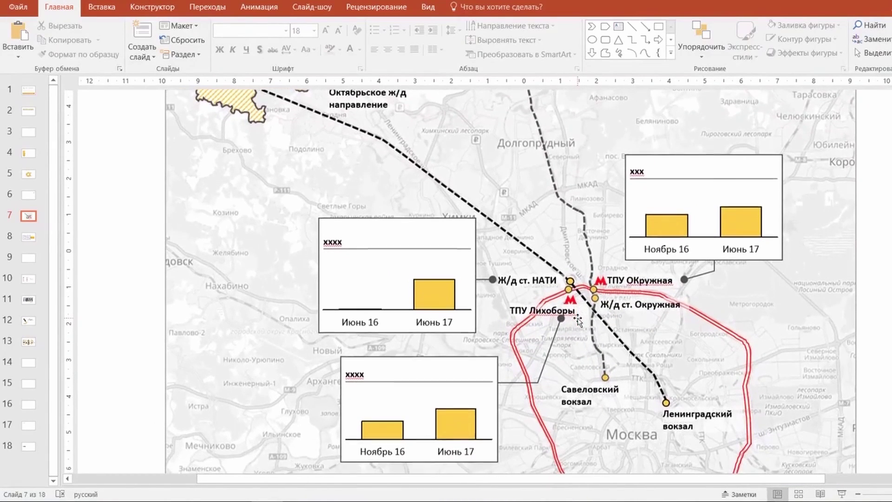
pyautogui.scroll(-1, 572, 283)
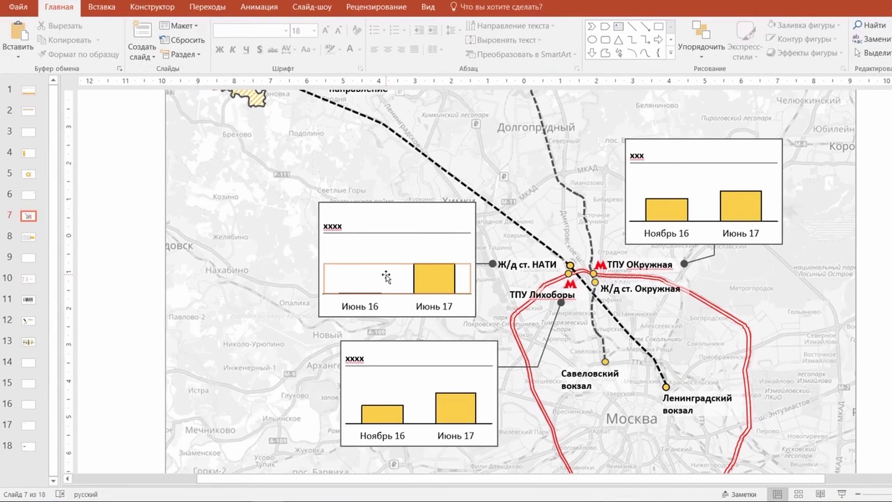
pyautogui.click(388, 275)
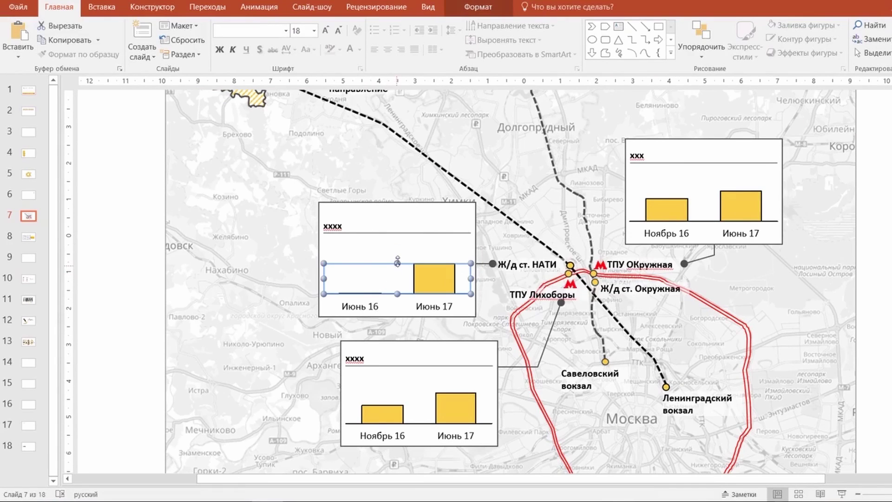
pyautogui.moveTo(397, 261); pyautogui.dragTo(335, 248)
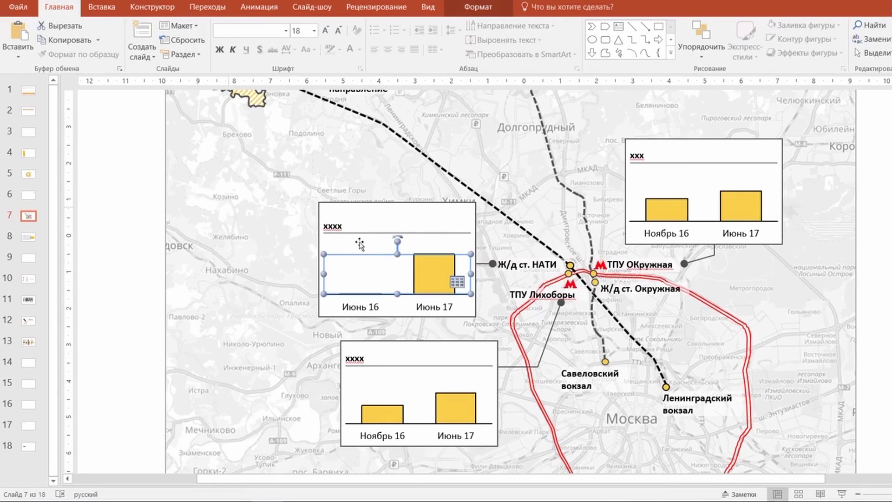
pyautogui.click(124, 287)
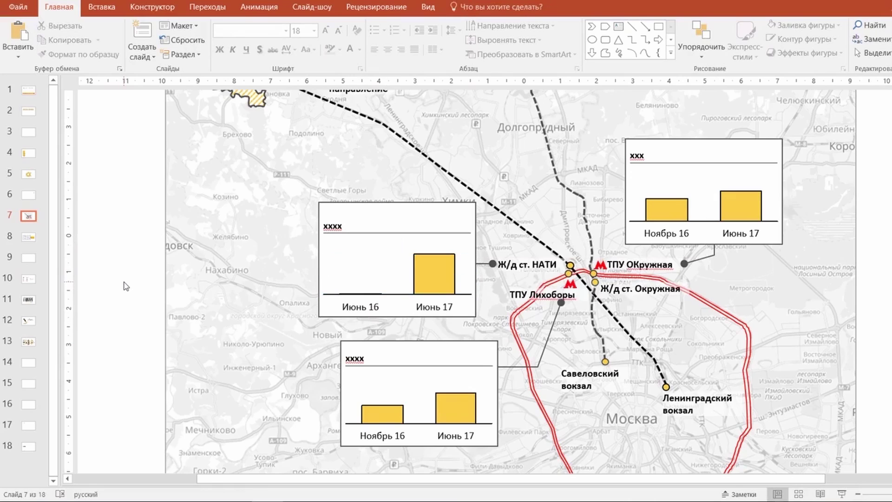
pyautogui.scroll(3, 124, 286)
pyautogui.scroll(1, 125, 287)
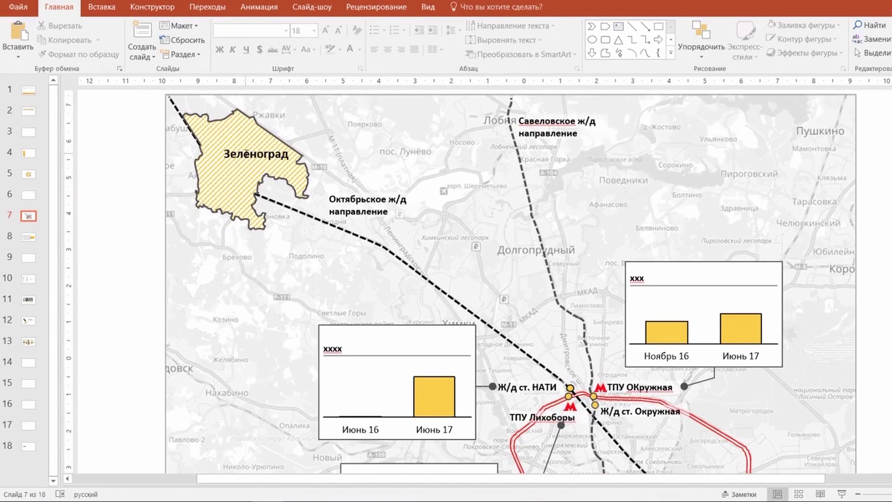
# Draw a test Freeform: Scribble stroke on the map, then delete it
pyautogui.click(605, 54)
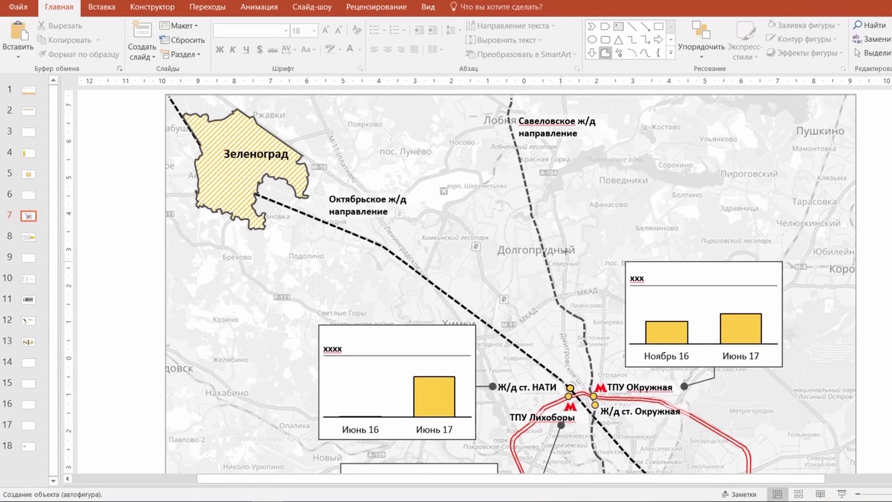
pyautogui.click(587, 213)
pyautogui.click(702, 161)
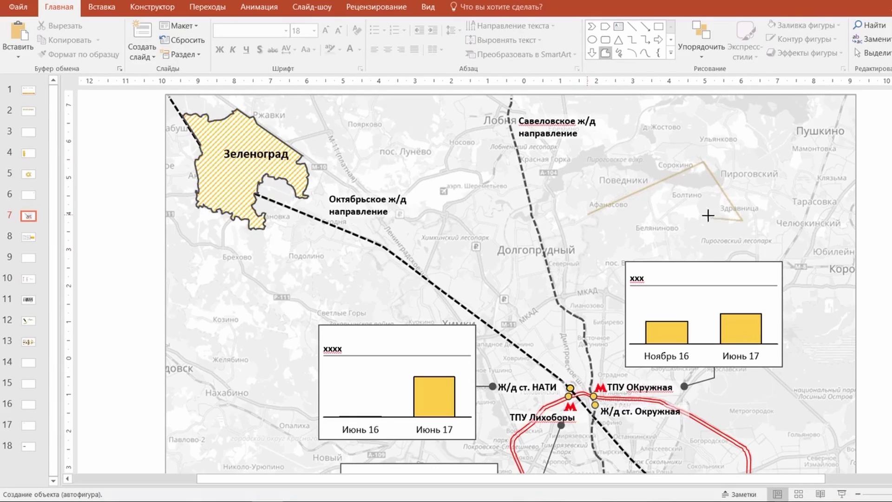
pyautogui.moveTo(691, 202)
pyautogui.mouseDown()
pyautogui.moveTo(635, 224)
pyautogui.moveTo(628, 176)
pyautogui.moveTo(640, 183)
pyautogui.mouseUp()
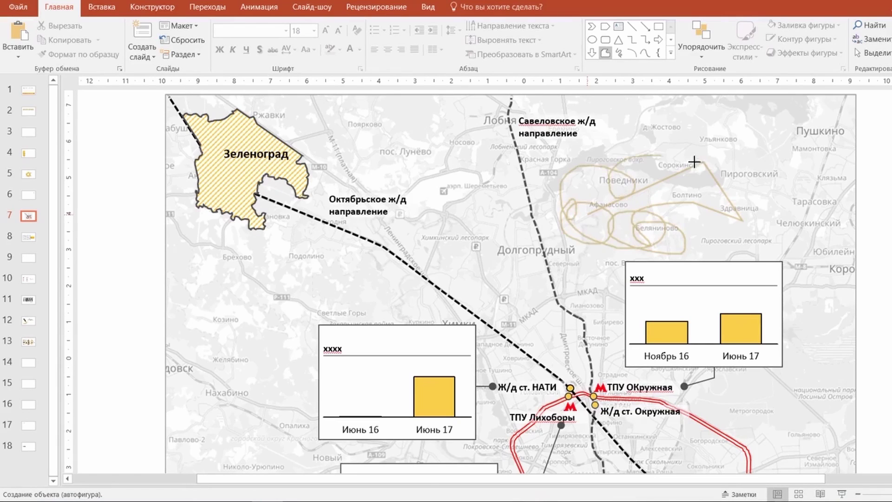
pyautogui.doubleClick(641, 183)
pyautogui.press('Delete')
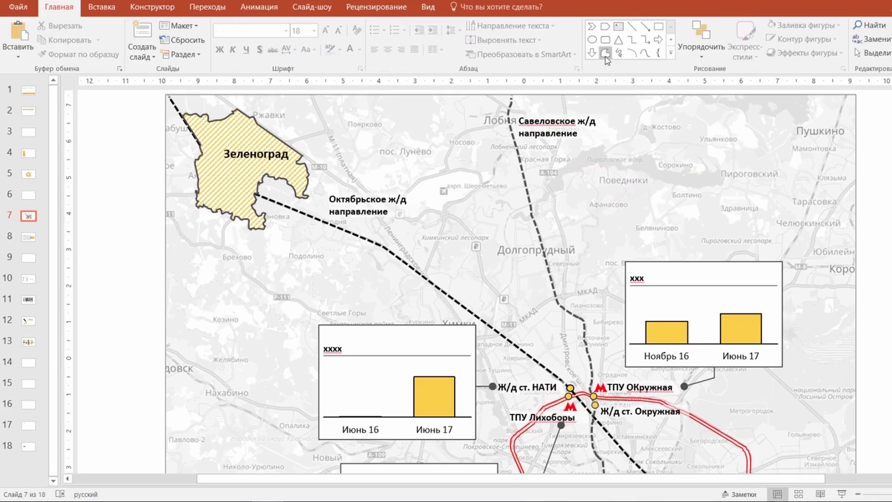
# Draw a closed freehand yellow outline around the Шереметьево airport area
pyautogui.click(605, 53)
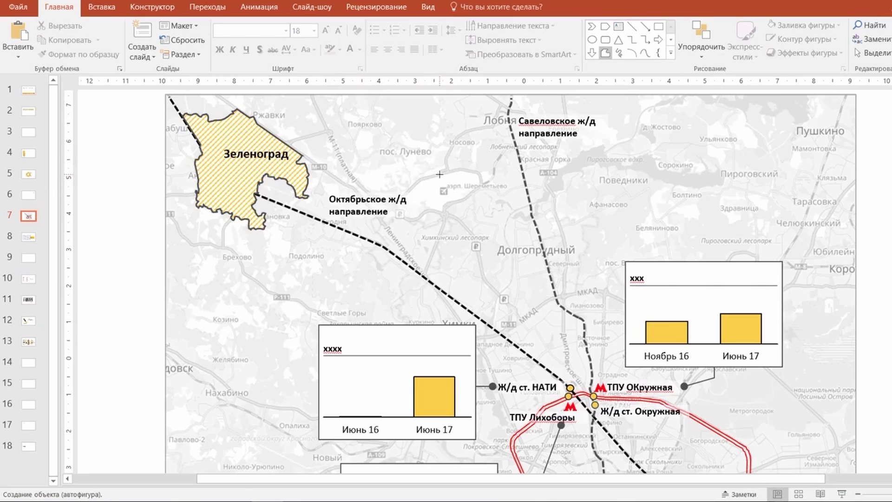
pyautogui.moveTo(430, 178); pyautogui.dragTo(445, 201)
pyautogui.moveTo(444, 201); pyautogui.dragTo(434, 175)
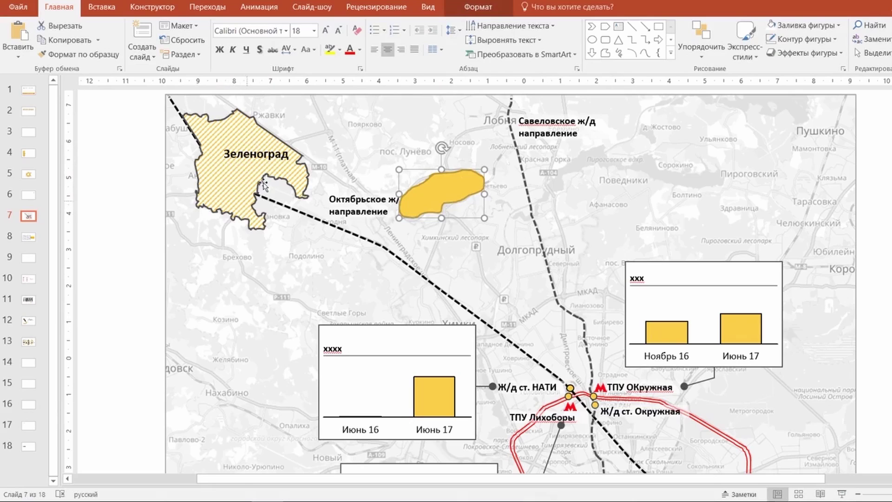
# Open Format Shape for the blob and, after trying gradient and texture fills, switch to pattern fill
pyautogui.rightClick(459, 186)
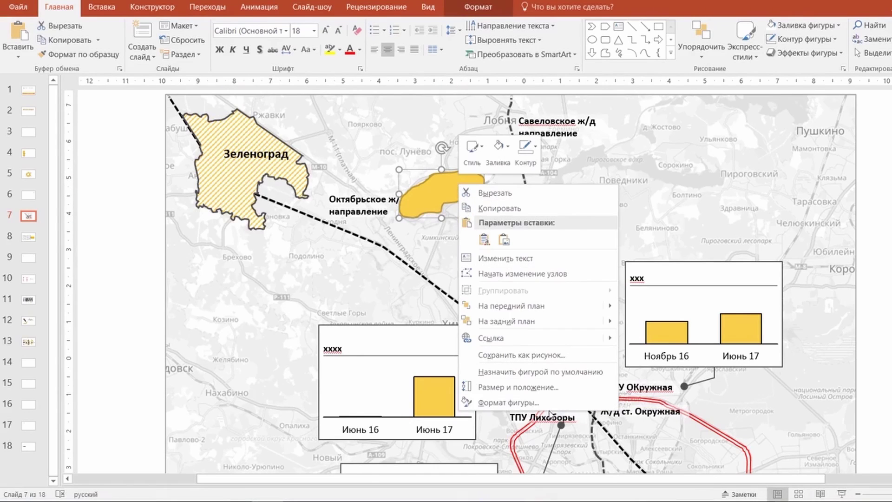
pyautogui.click(534, 402)
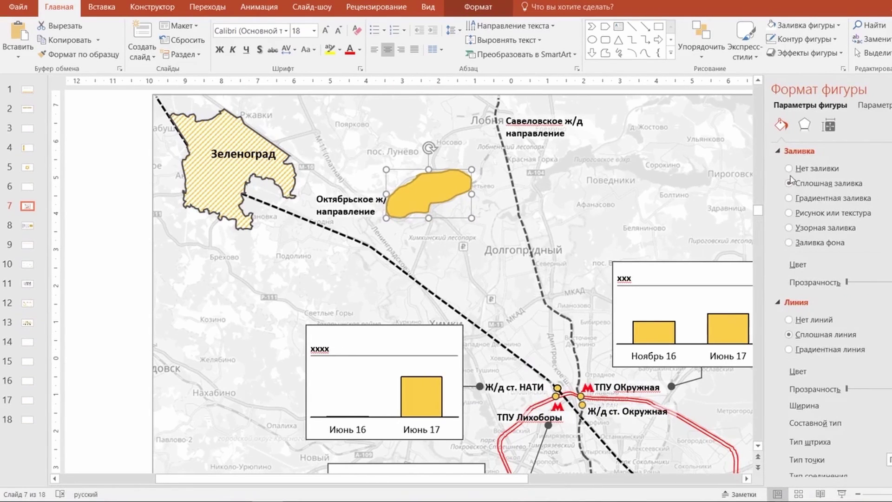
pyautogui.click(789, 198)
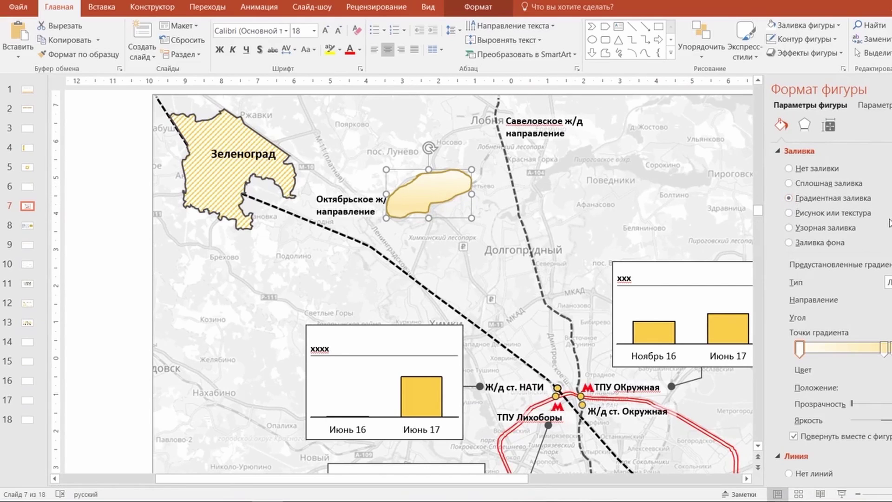
pyautogui.click(835, 218)
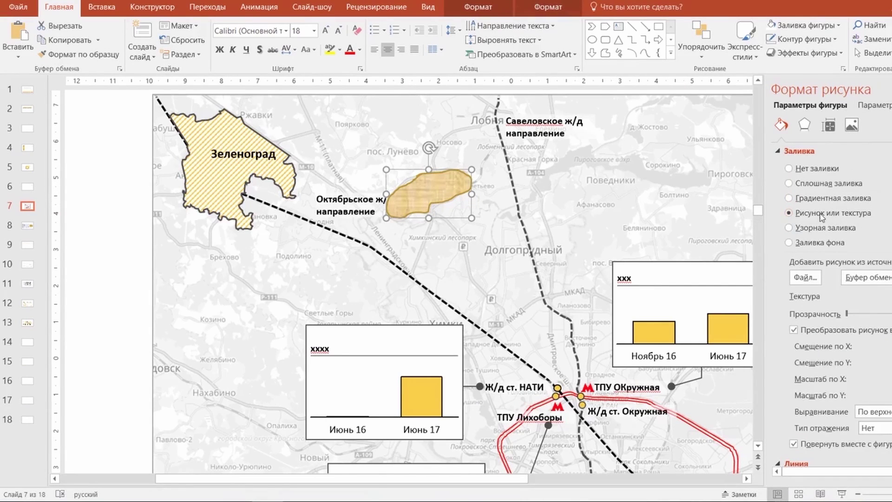
pyautogui.click(802, 230)
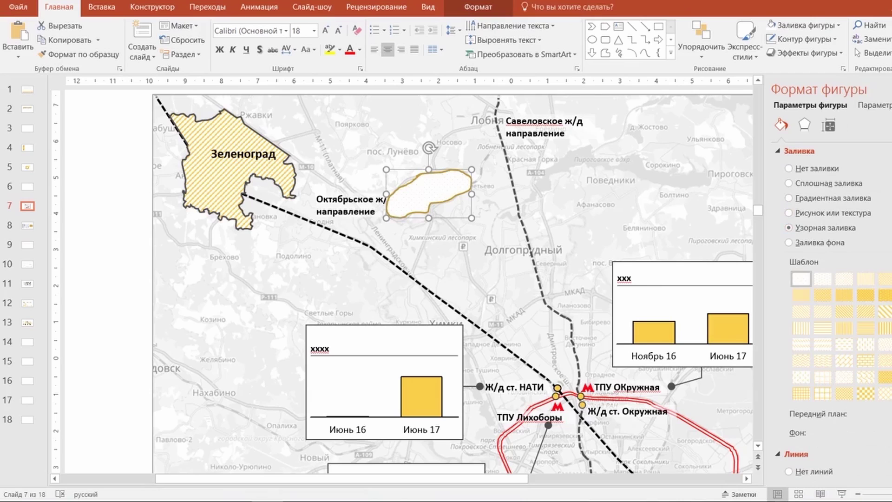
# Compare stripe and checker patterns, settle on horizontal stripes, and close the pane
pyautogui.click(884, 312)
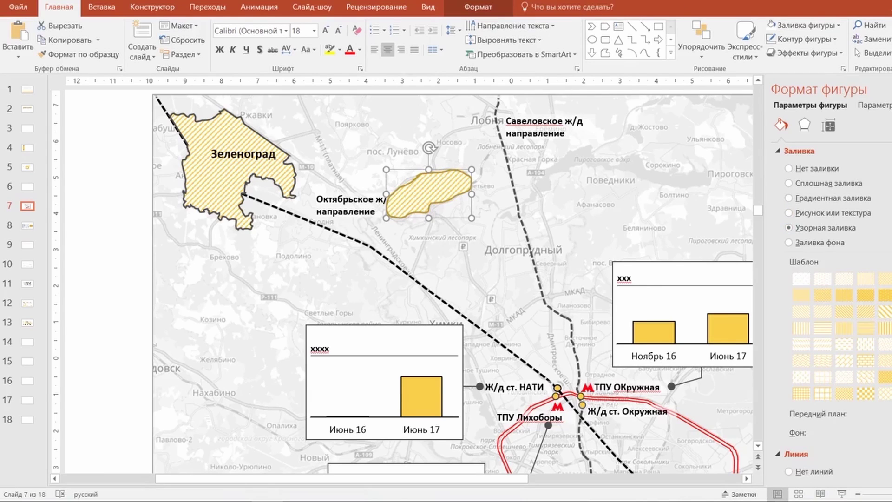
pyautogui.click(886, 329)
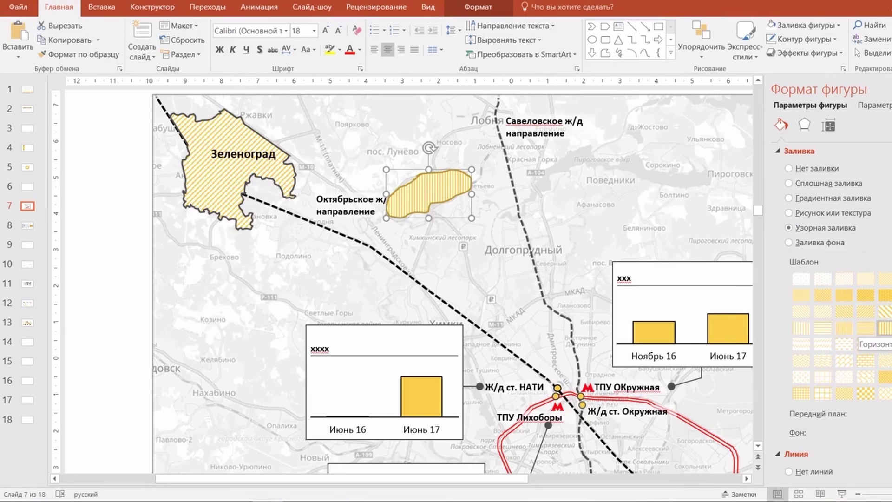
pyautogui.click(844, 328)
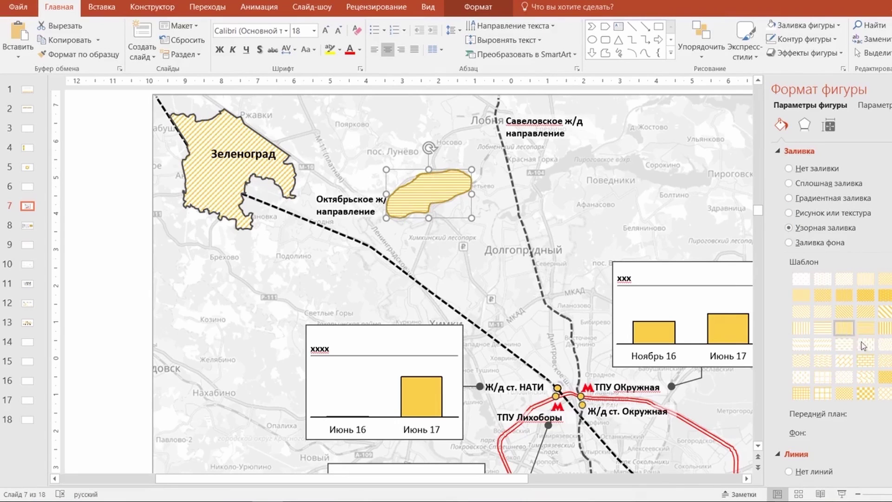
pyautogui.click(865, 393)
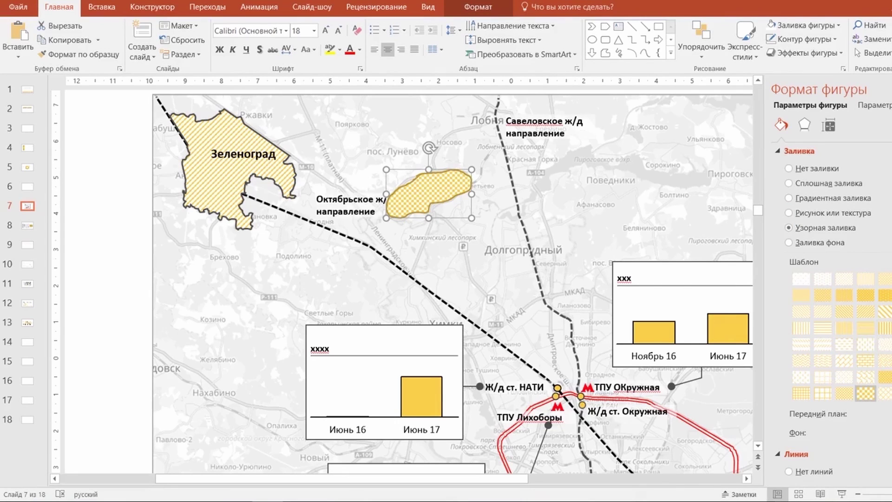
pyautogui.click(884, 311)
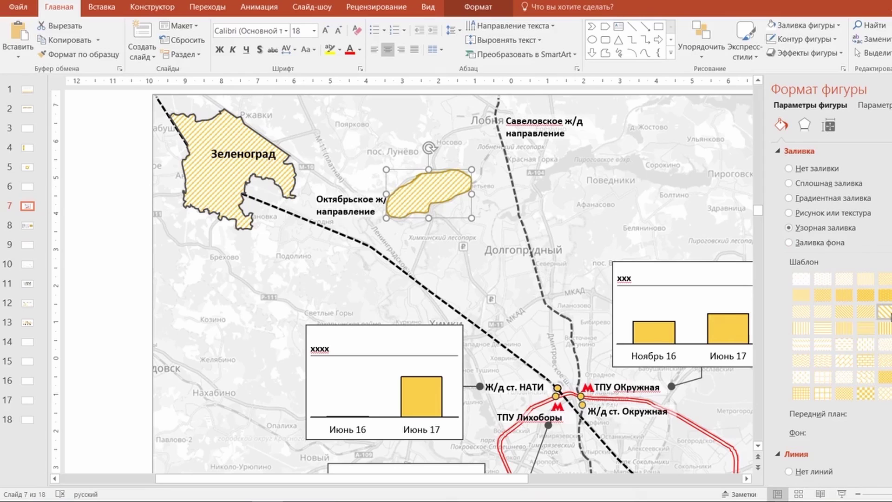
pyautogui.click(885, 328)
pyautogui.click(887, 334)
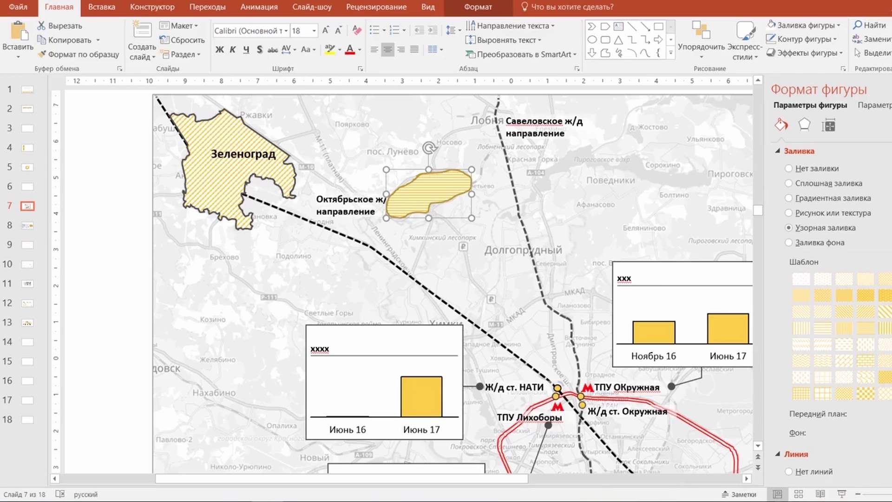
pyautogui.click(883, 89)
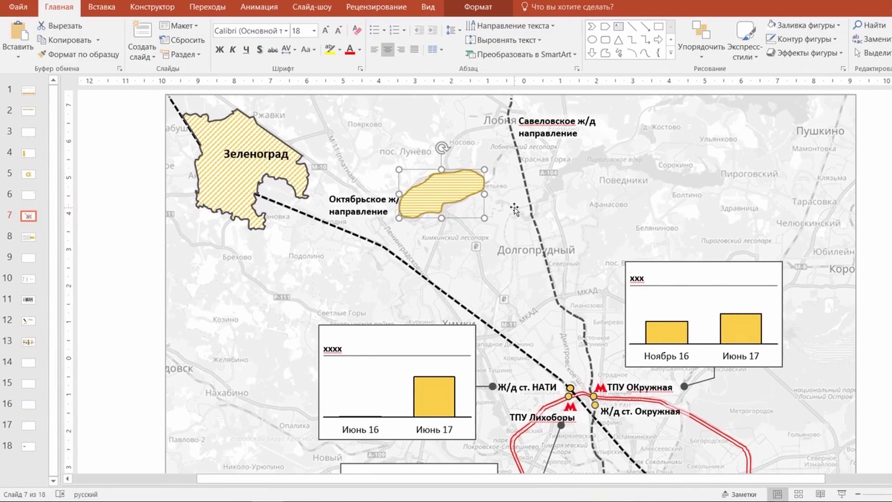
# Delete the striped airport blob and click into the Ленинградский вокзал label
pyautogui.press('Delete')
pyautogui.scroll(-3, 506, 202)
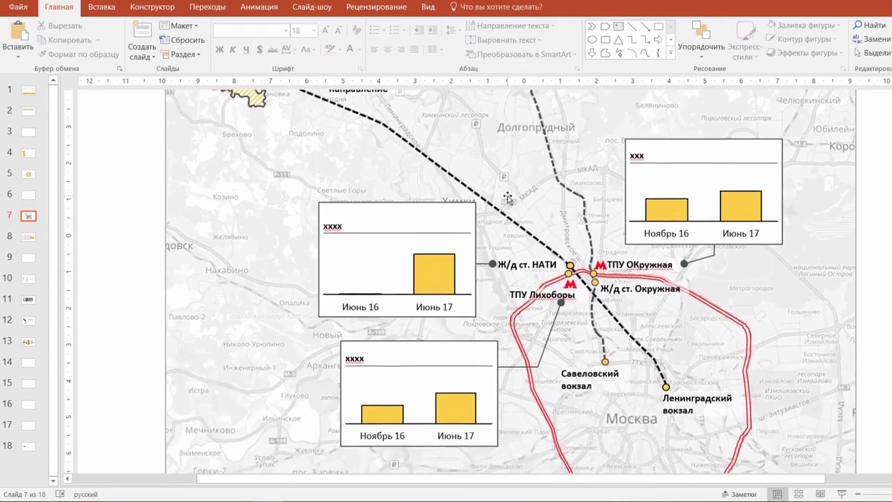
pyautogui.scroll(2, 492, 192)
pyautogui.scroll(-1, 491, 191)
pyautogui.scroll(-2, 491, 191)
pyautogui.scroll(-2, 492, 191)
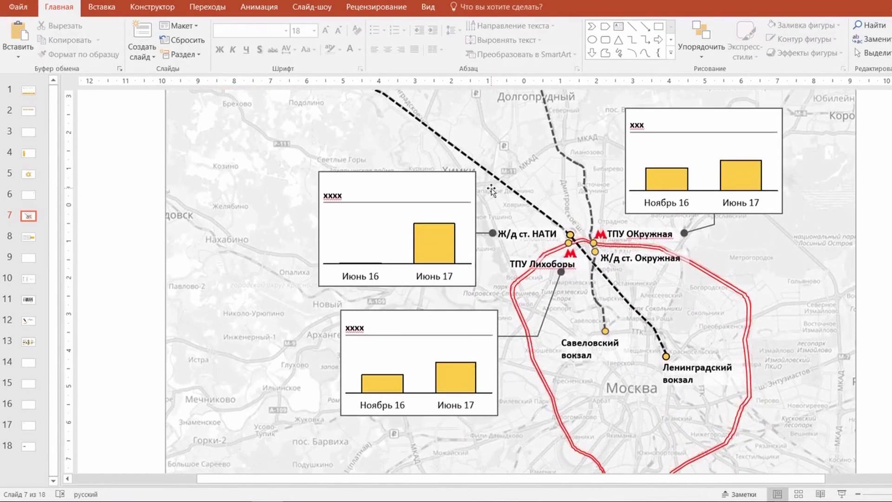
pyautogui.scroll(-1, 491, 191)
pyautogui.scroll(-2, 491, 191)
pyautogui.scroll(-3, 557, 223)
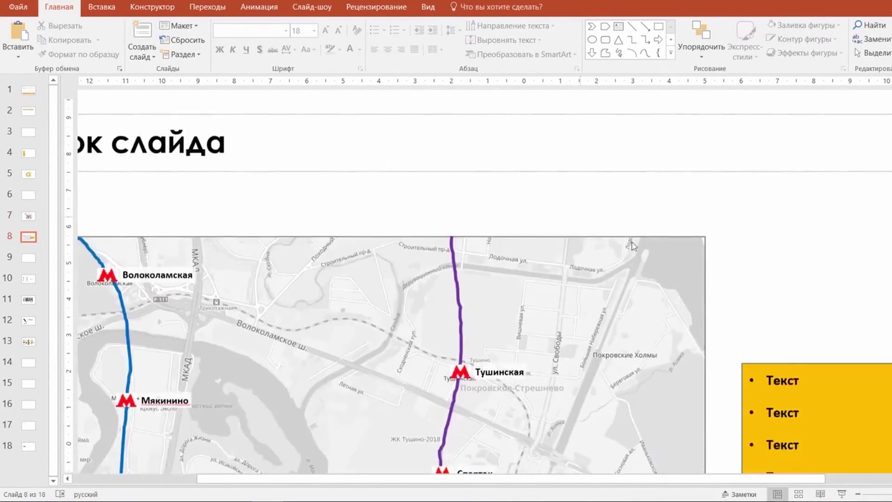
pyautogui.scroll(-2, 598, 250)
pyautogui.scroll(3, 599, 250)
pyautogui.click(710, 312)
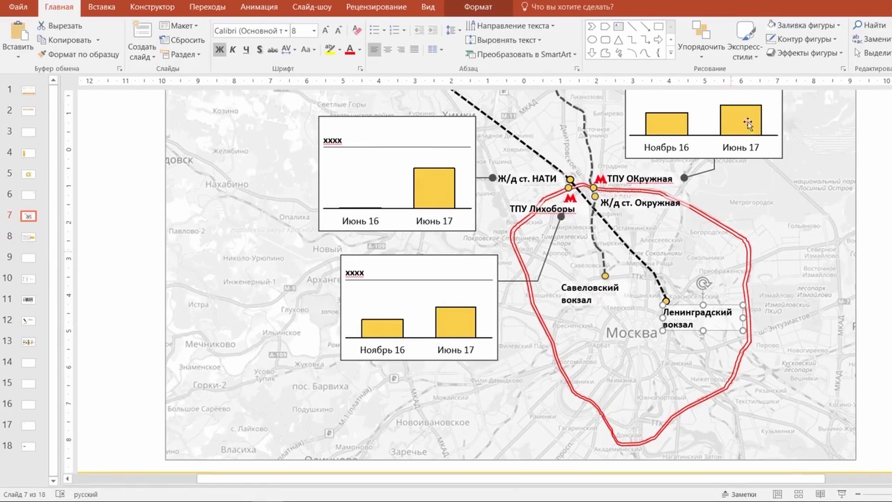
# Set the Ленинградский вокзал label's Shape Fill to No Fill and check the result
pyautogui.click(803, 25)
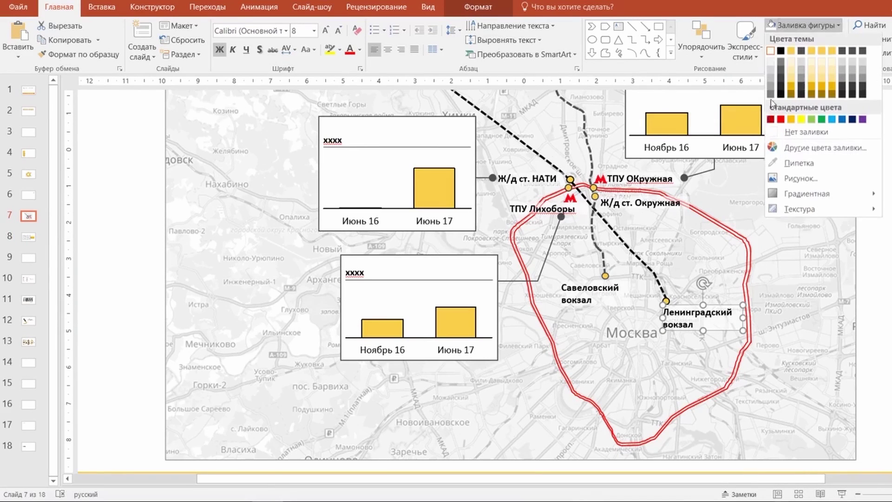
pyautogui.click(799, 134)
pyautogui.click(742, 332)
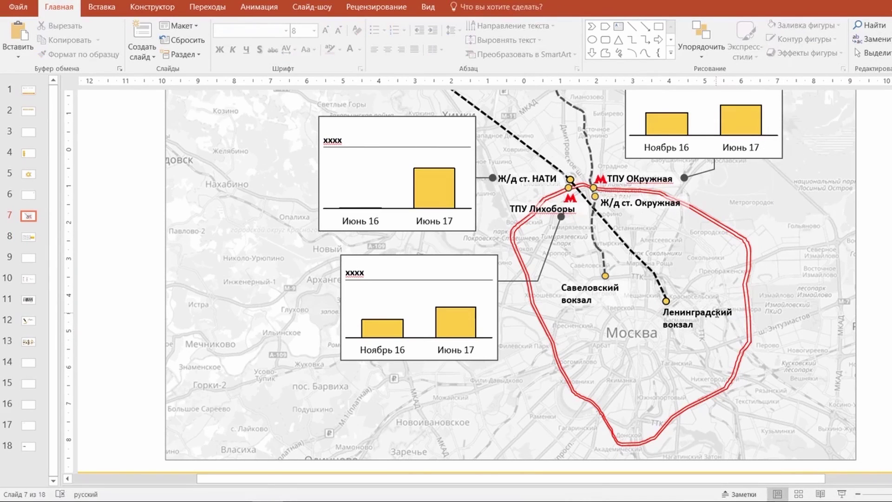
pyautogui.click(715, 309)
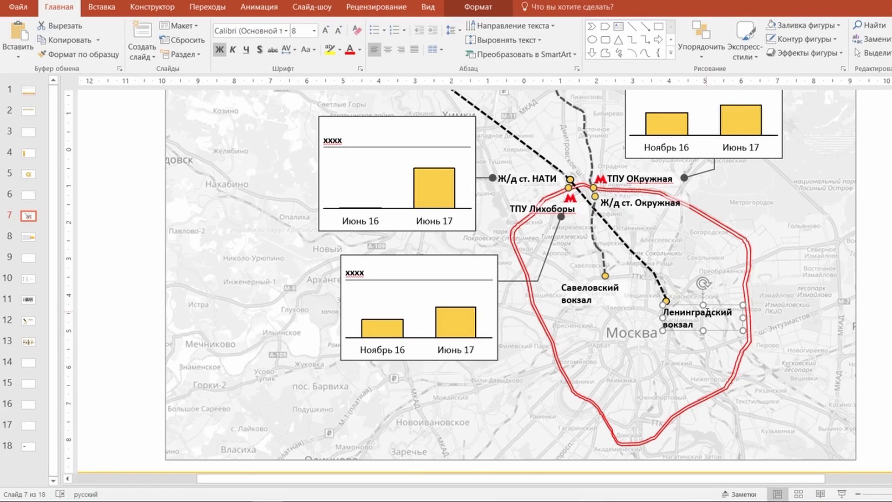
pyautogui.click(790, 25)
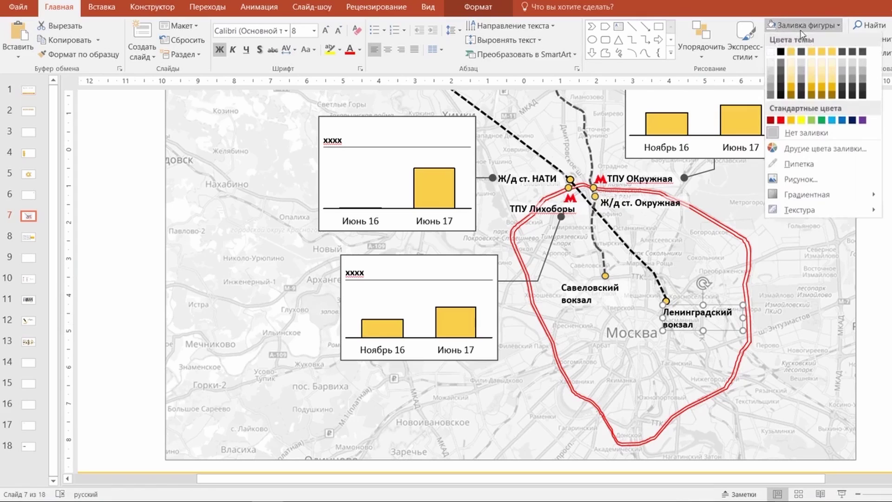
pyautogui.press('Escape')
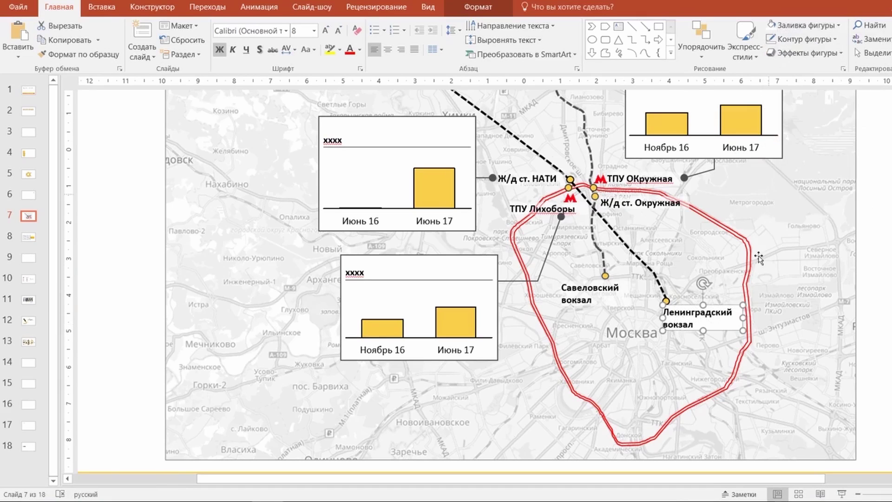
# Raise the label's fill transparency in the Format Shape pane so the map shows through
pyautogui.rightClick(733, 330)
pyautogui.click(781, 319)
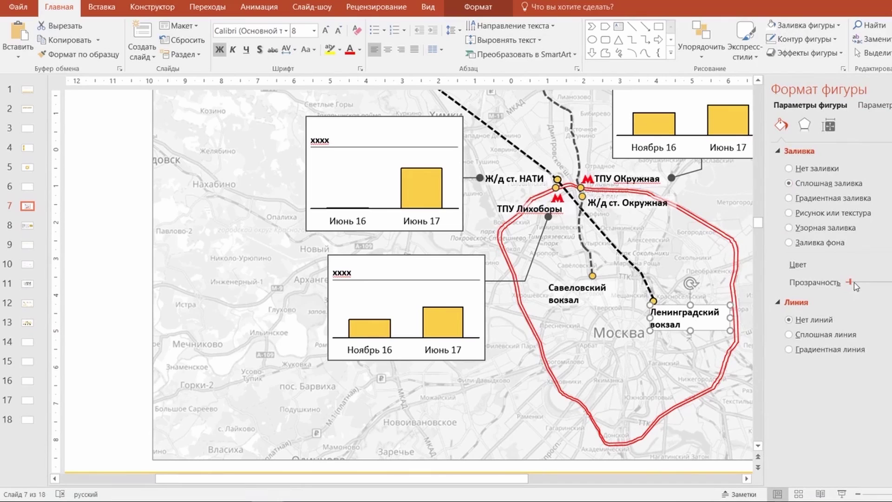
pyautogui.moveTo(853, 282); pyautogui.dragTo(876, 285)
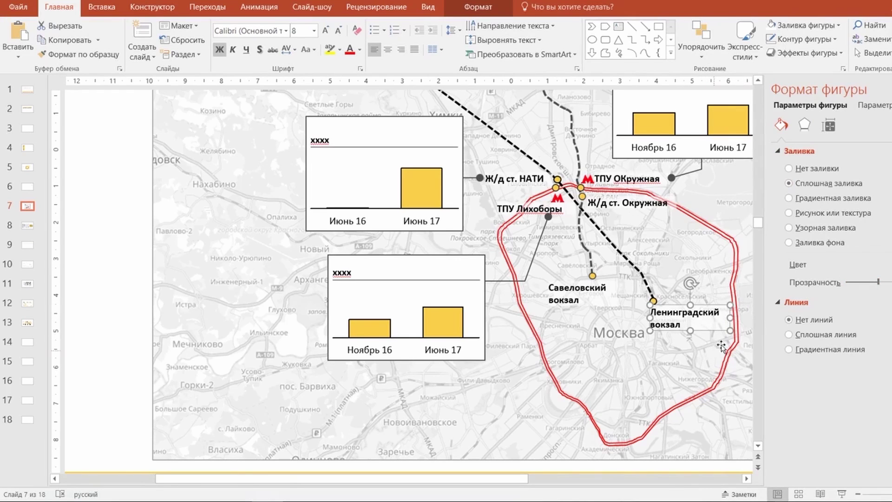
pyautogui.click(884, 89)
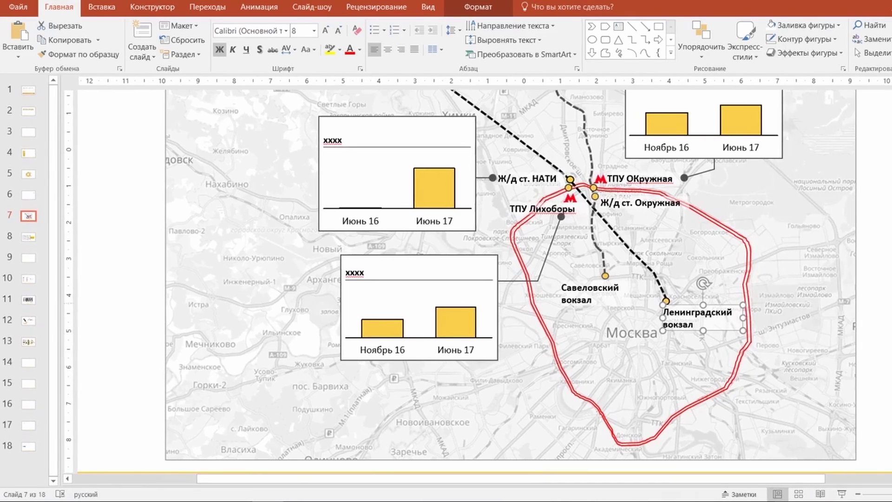
pyautogui.press('Escape')
pyautogui.scroll(2, 711, 299)
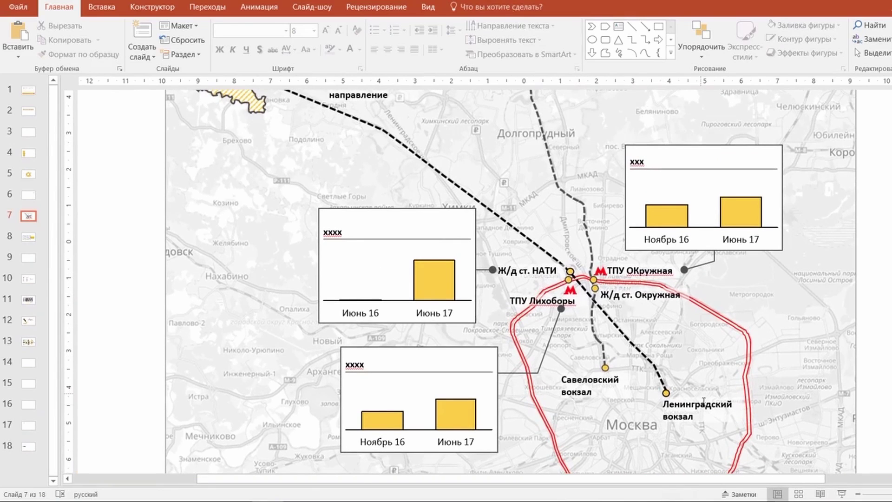
pyautogui.moveTo(704, 406); pyautogui.dragTo(750, 322)
pyautogui.hotkey('ctrl', 'z')
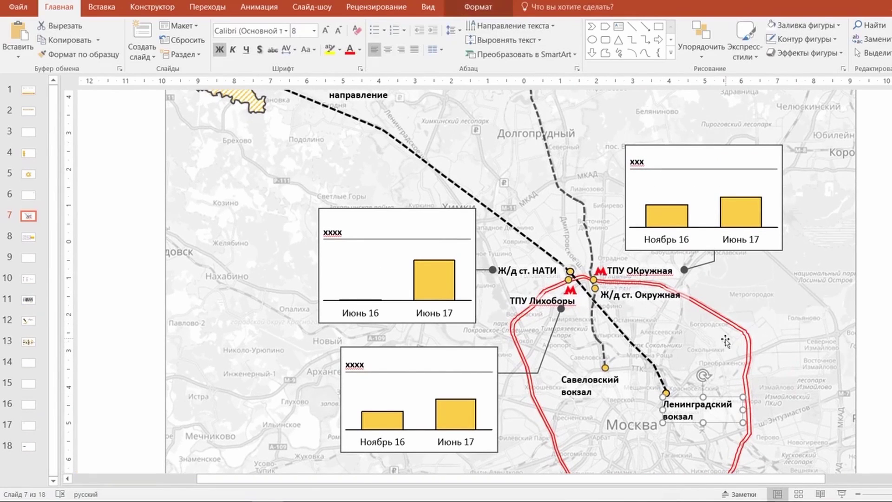
pyautogui.scroll(-2, 572, 319)
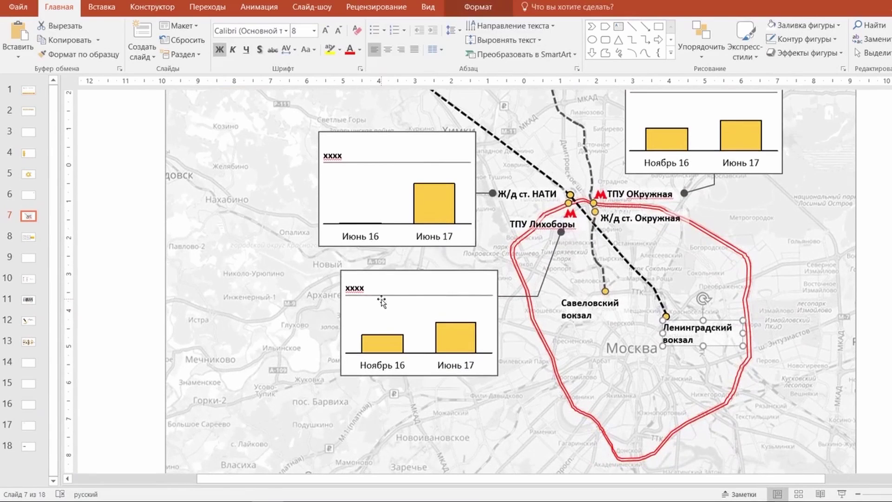
pyautogui.click(437, 281)
pyautogui.keyDown('ctrl'); pyautogui.scroll(-3, 381, 236); pyautogui.keyUp('ctrl')
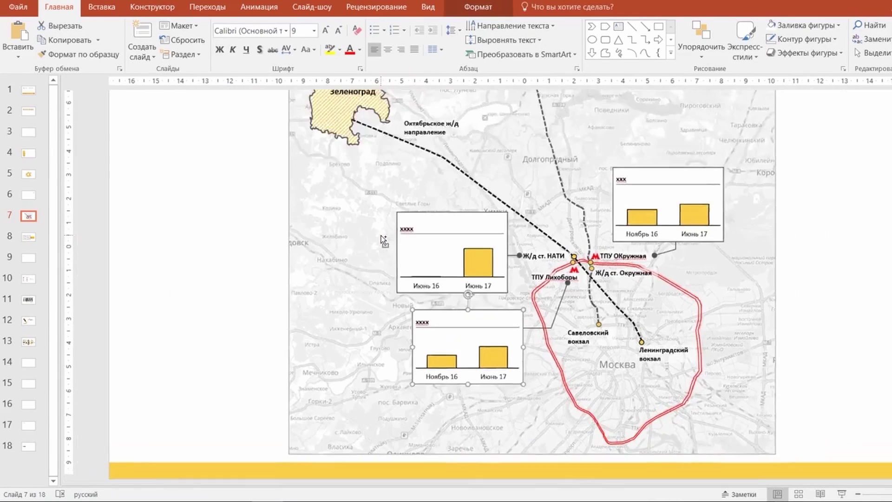
pyautogui.click(234, 270)
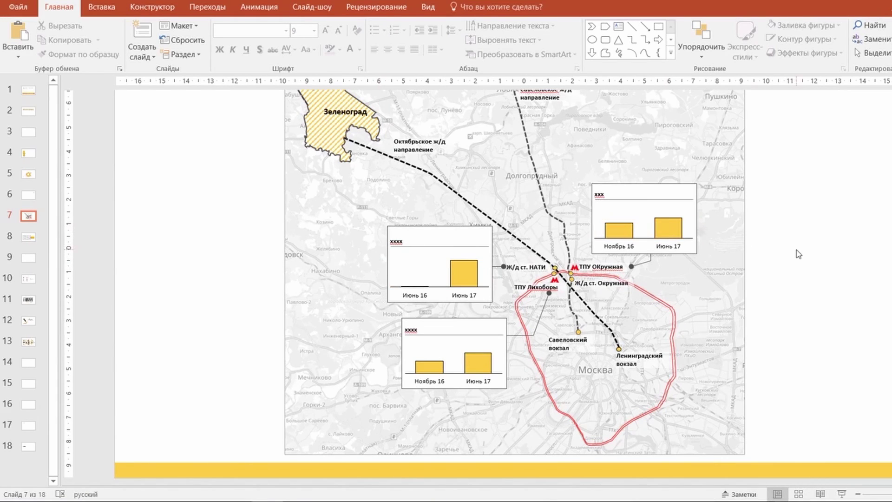
pyautogui.scroll(1, 606, 242)
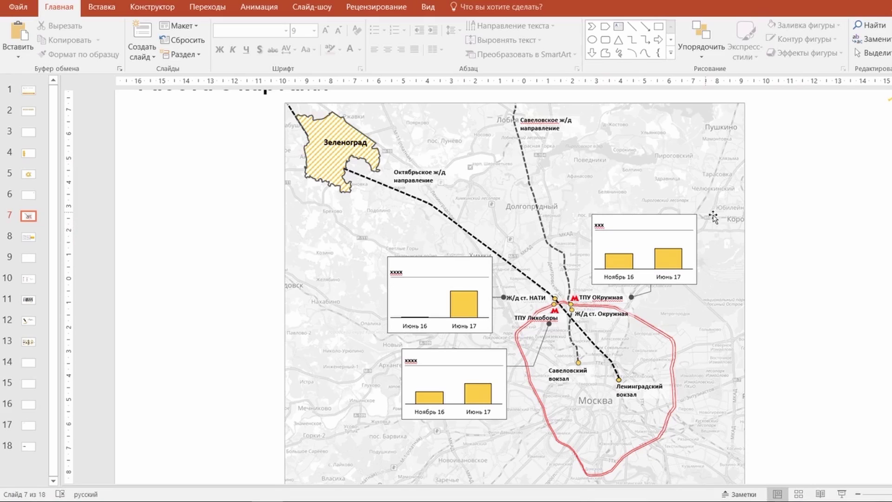
pyautogui.keyDown('ctrl'); pyautogui.scroll(-1, 830, 267); pyautogui.keyUp('ctrl')
pyautogui.keyDown('ctrl'); pyautogui.scroll(-1, 829, 267); pyautogui.keyUp('ctrl')
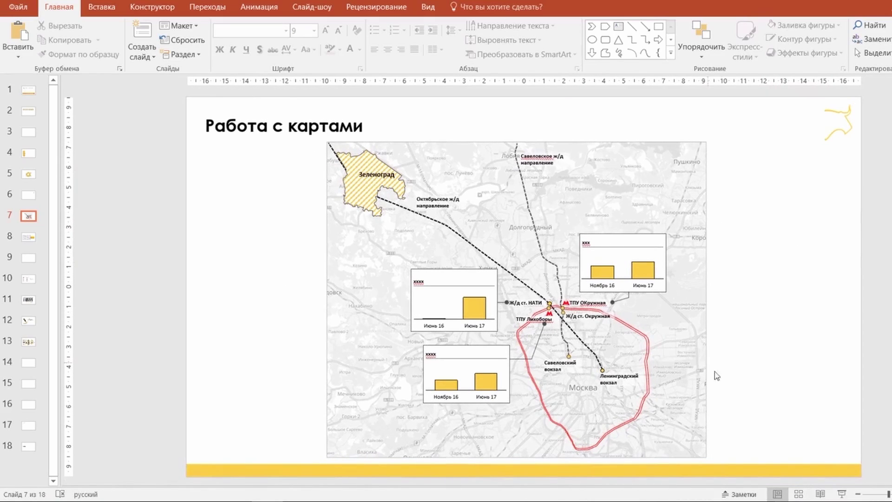
pyautogui.moveTo(730, 149); pyautogui.dragTo(847, 447)
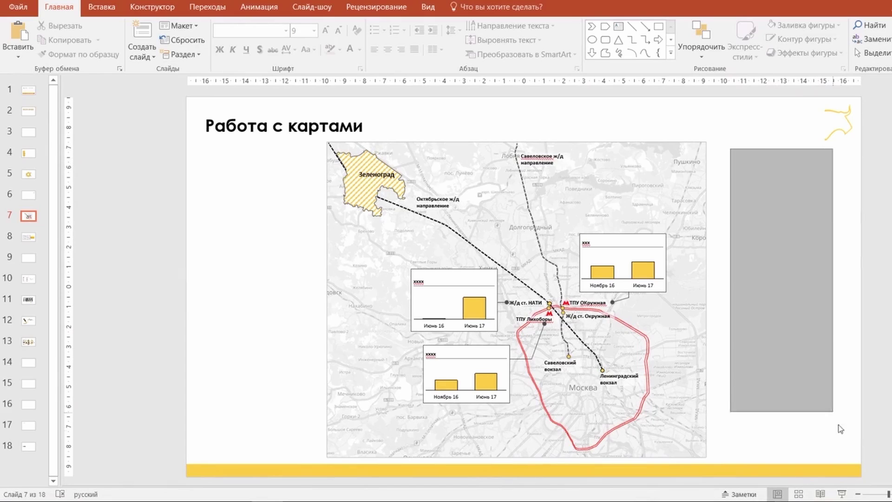
pyautogui.moveTo(314, 151); pyautogui.dragTo(201, 446)
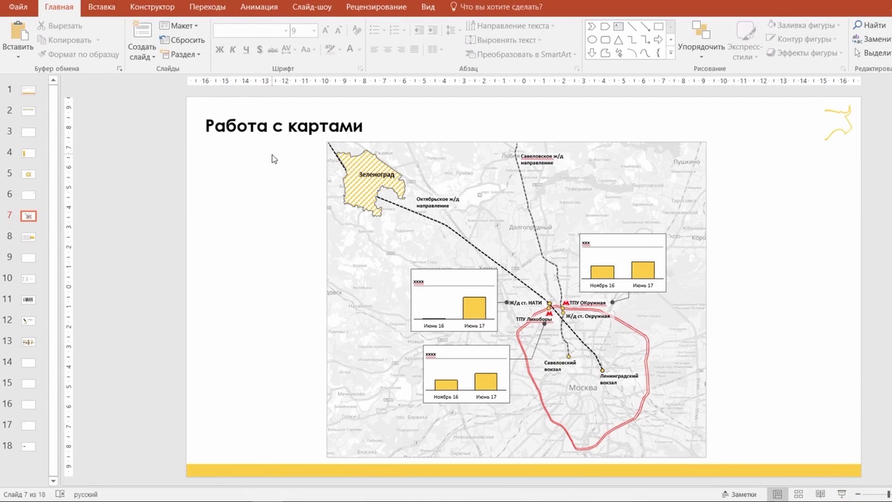
pyautogui.moveTo(301, 163); pyautogui.dragTo(196, 460)
# Go to slide 8 and marquee-select the map picture to check its edges
pyautogui.press('pagedown')
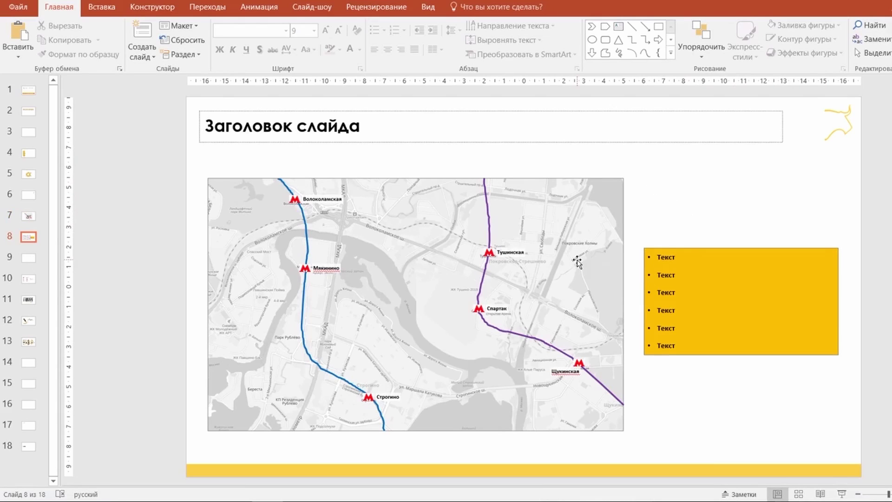
pyautogui.moveTo(148, 130); pyautogui.dragTo(625, 466)
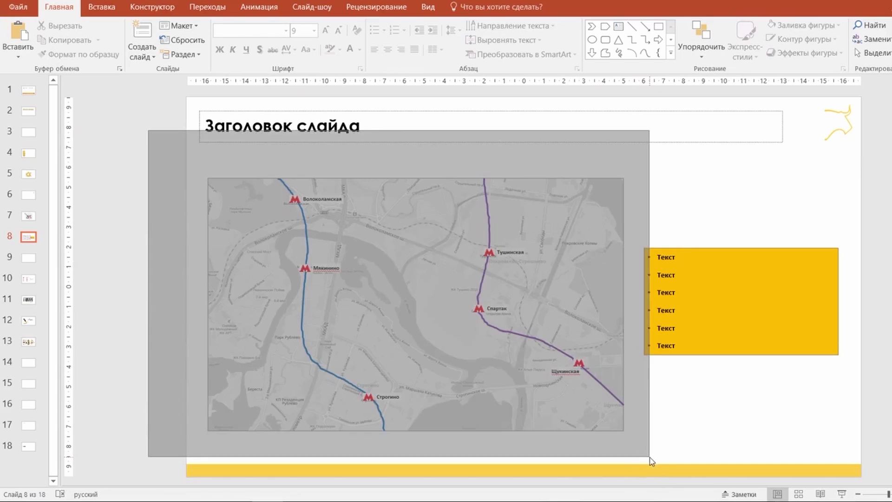
pyautogui.moveTo(625, 466); pyautogui.dragTo(630, 458)
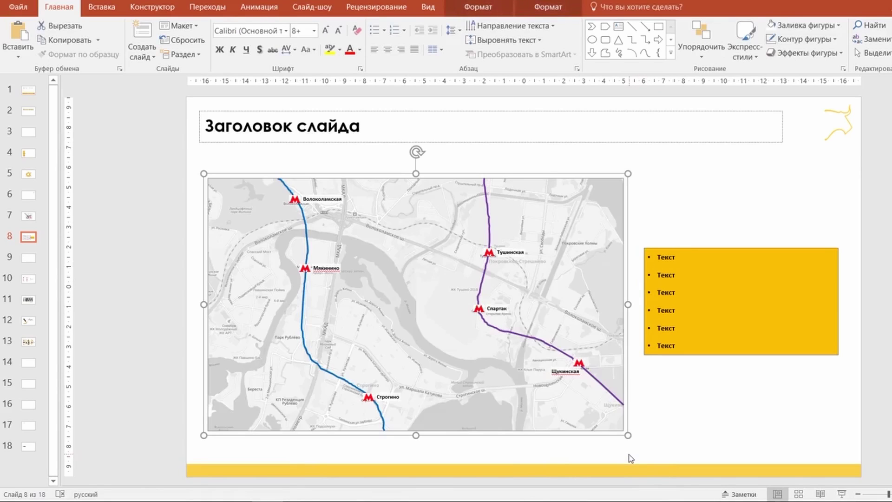
pyautogui.click(646, 439)
# Drag the orange bulleted text box up until its top aligns with the map's top
pyautogui.click(665, 284)
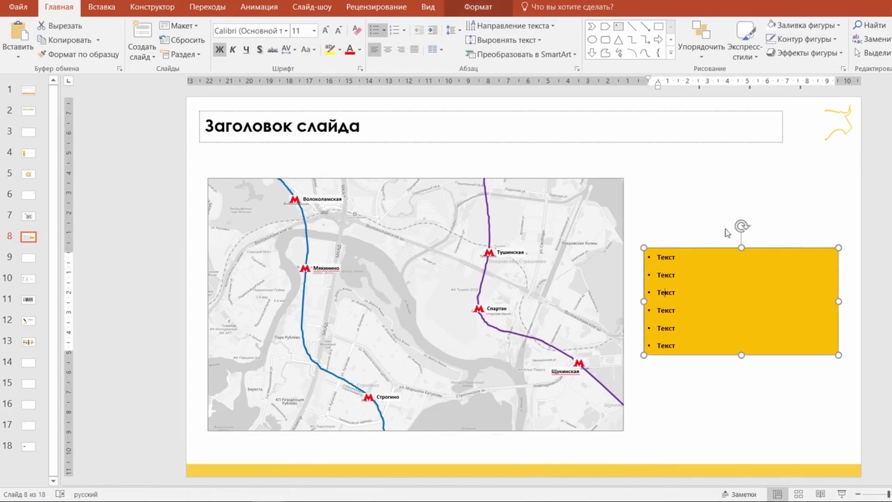
pyautogui.click(704, 221)
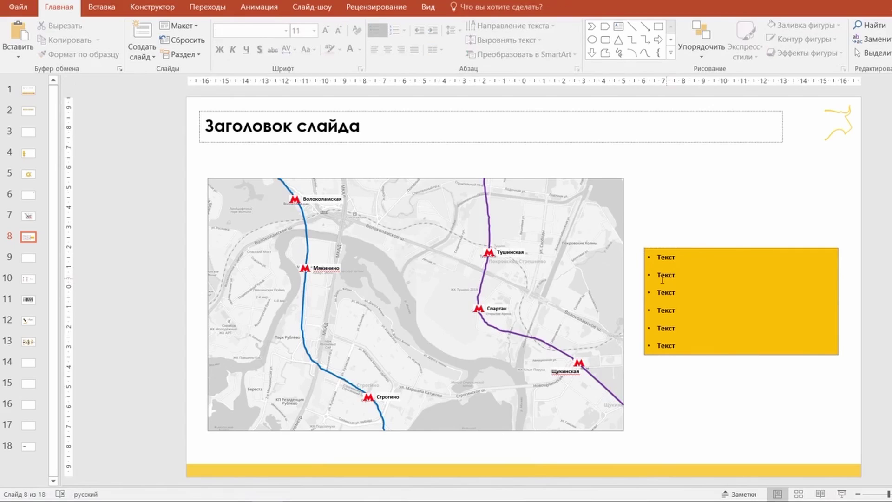
pyautogui.click(711, 264)
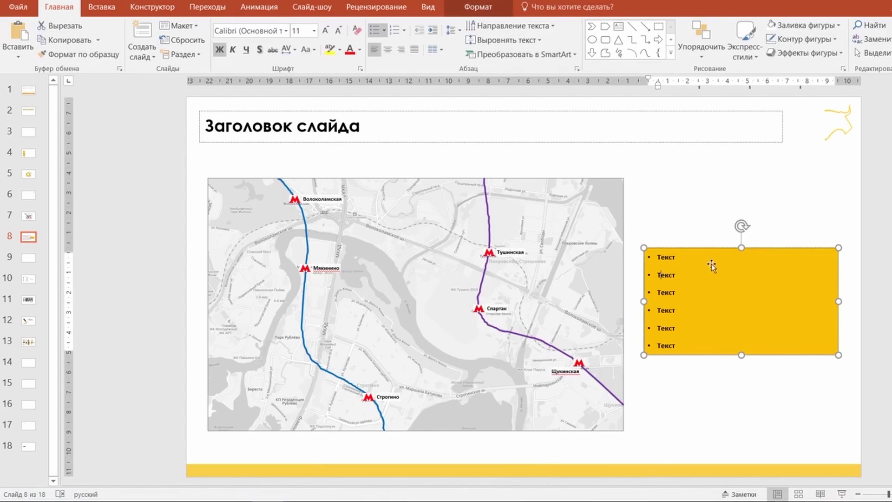
pyautogui.click(718, 198)
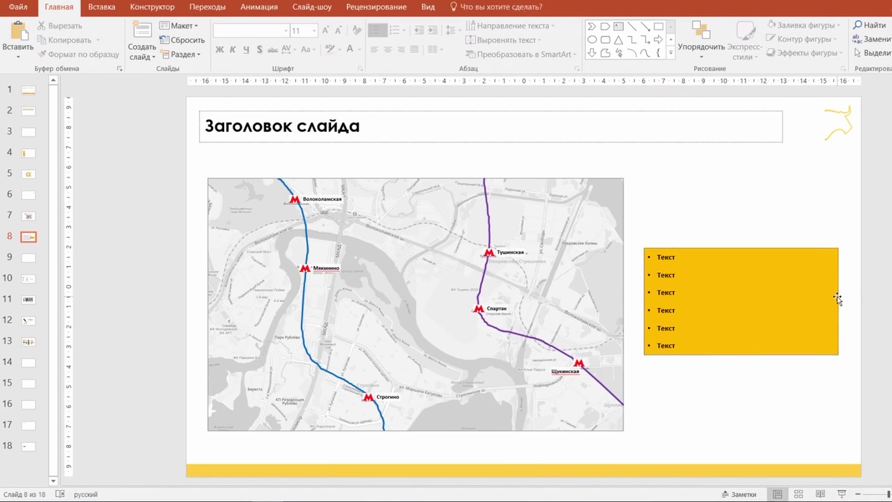
pyautogui.moveTo(776, 293); pyautogui.dragTo(771, 219)
pyautogui.click(651, 169)
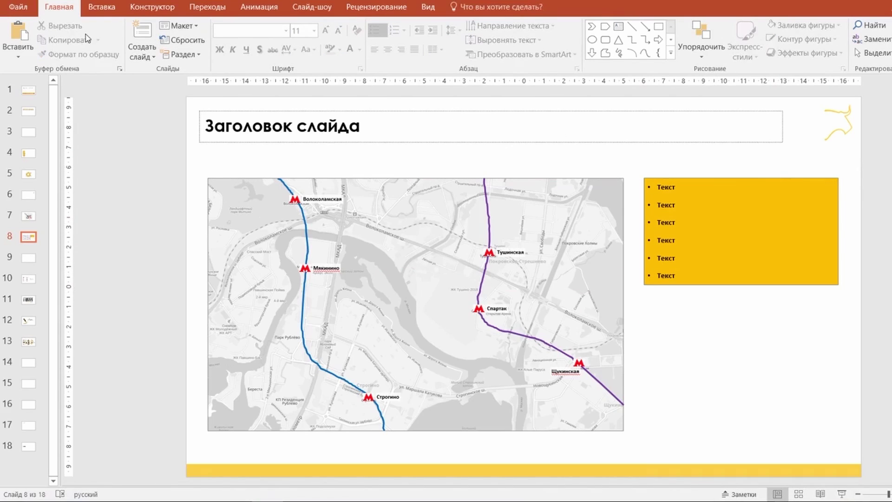
pyautogui.click(367, 47)
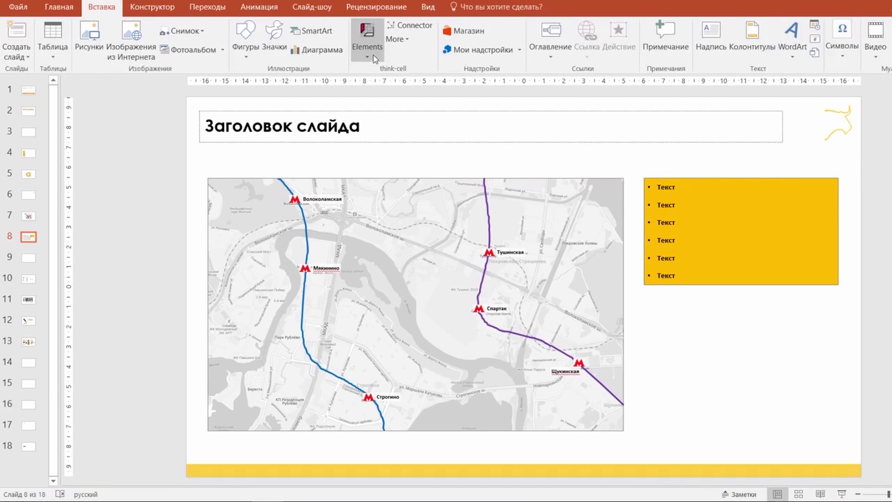
pyautogui.click(412, 165)
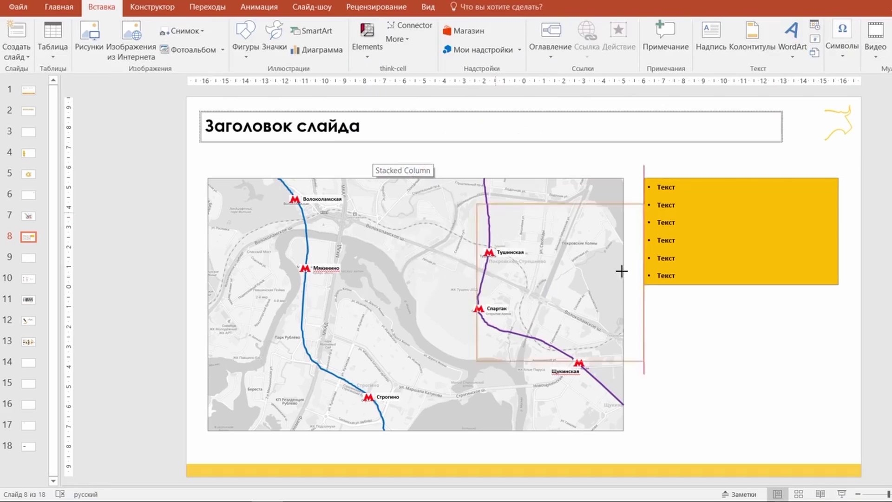
pyautogui.click(649, 292)
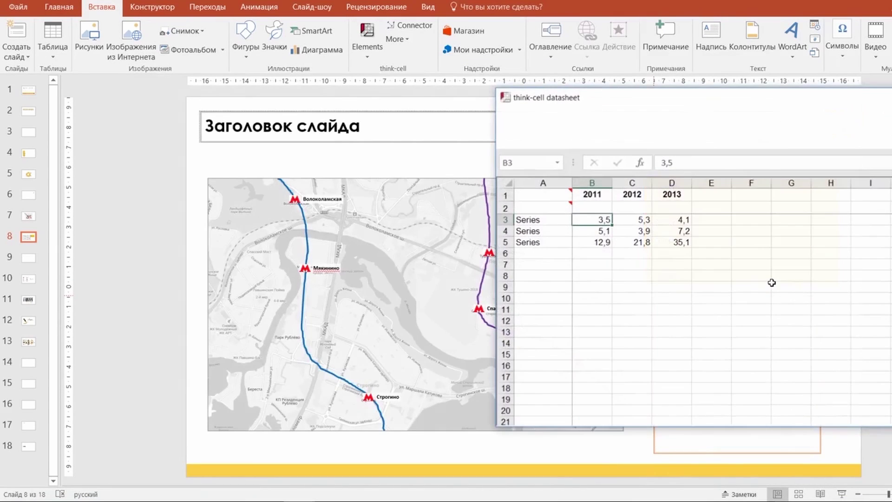
pyautogui.press('Escape')
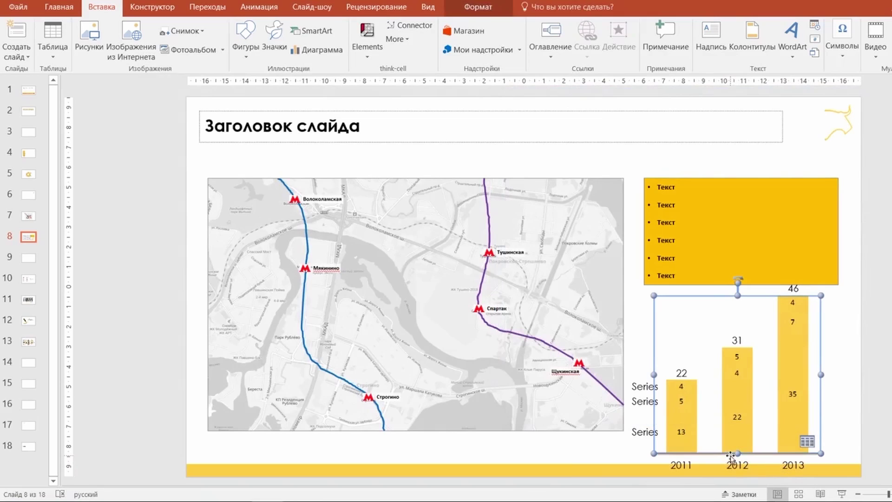
pyautogui.moveTo(737, 450); pyautogui.dragTo(737, 431)
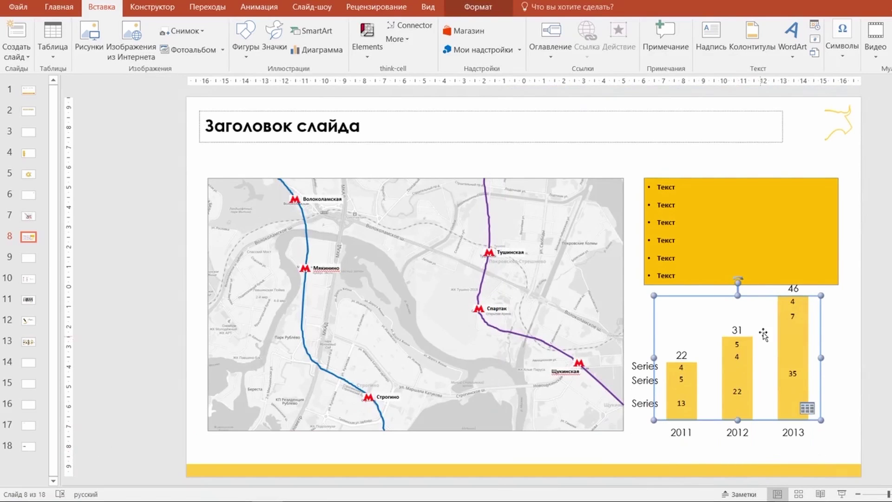
pyautogui.moveTo(761, 319); pyautogui.dragTo(770, 343)
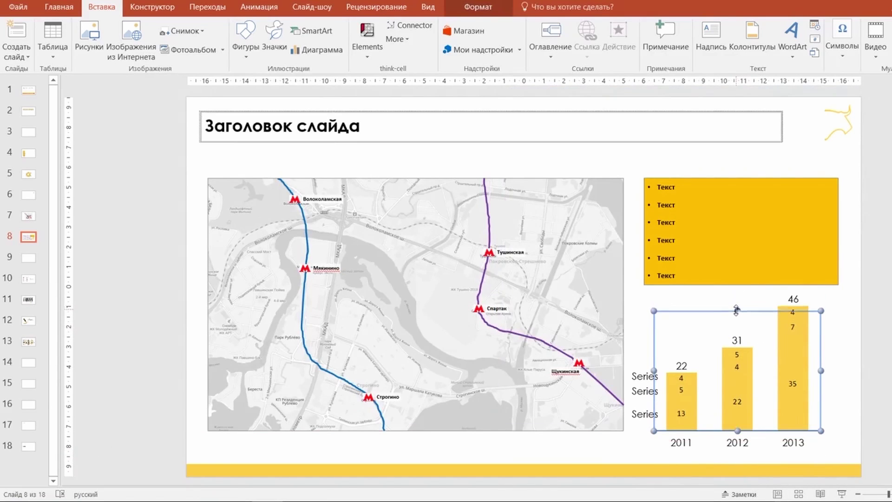
pyautogui.click(631, 164)
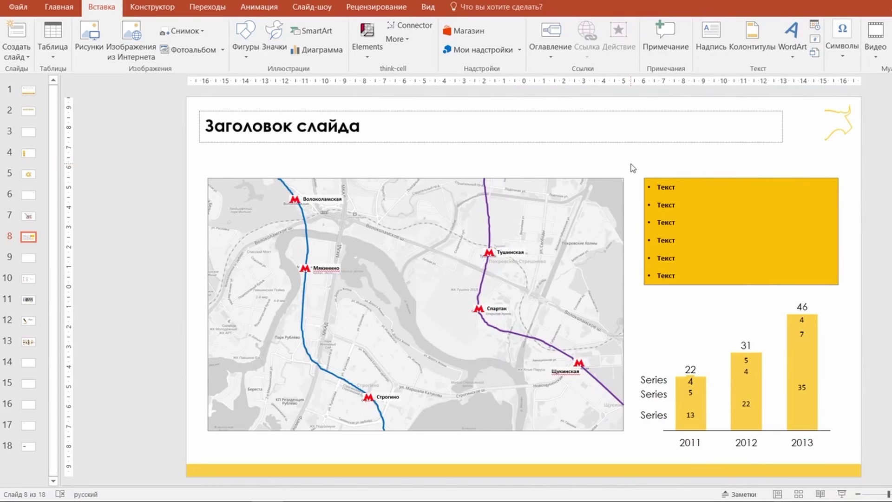
pyautogui.moveTo(631, 164); pyautogui.dragTo(186, 474)
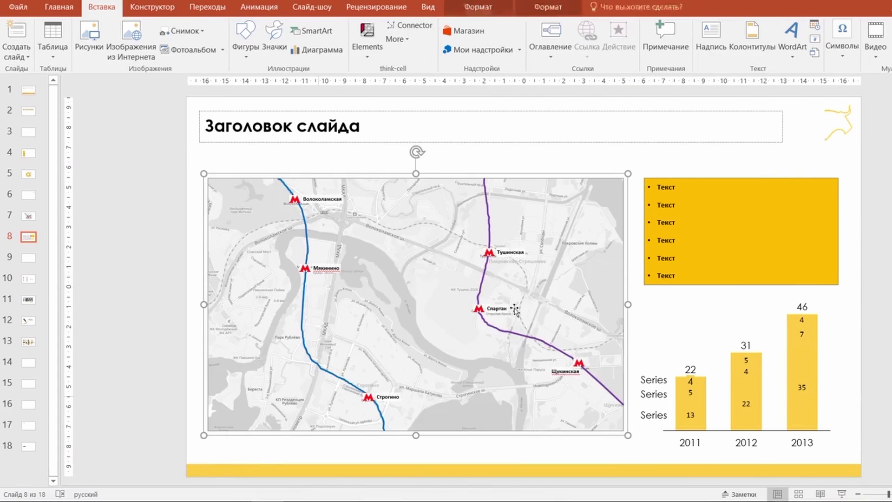
pyautogui.click(640, 232)
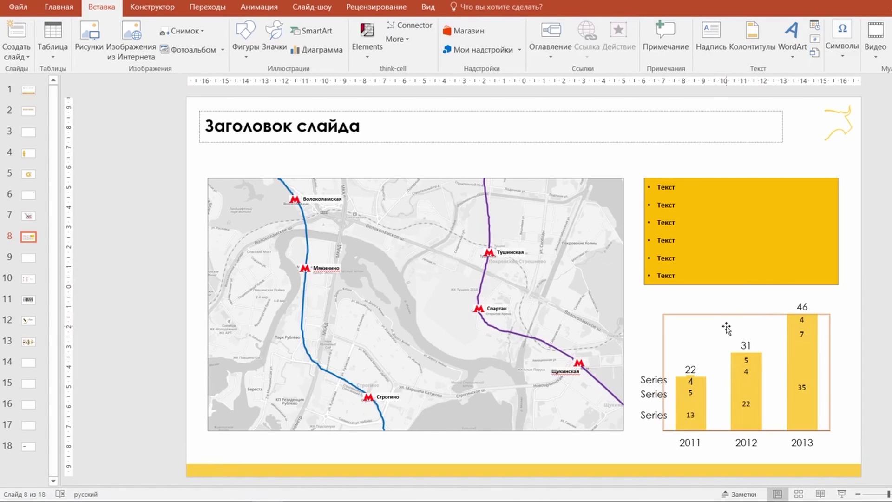
pyautogui.click(691, 225)
pyautogui.keyDown('shift'); pyautogui.click(714, 364); pyautogui.keyUp('shift')
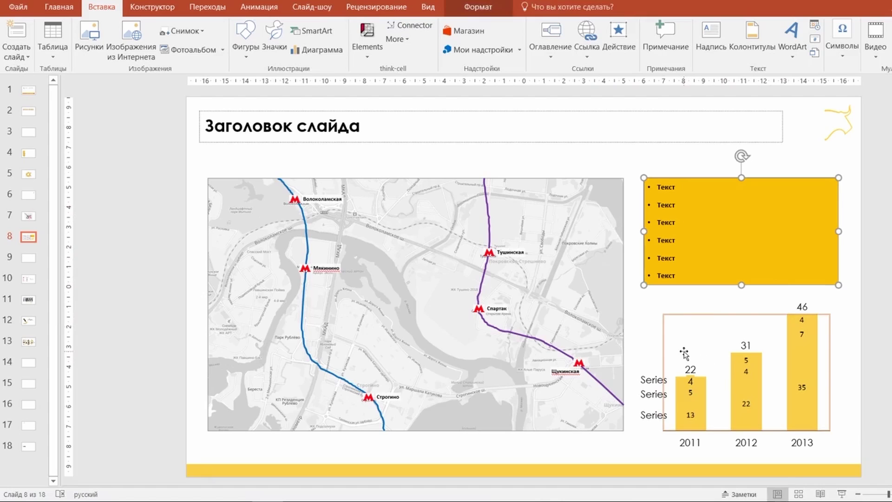
pyautogui.moveTo(682, 350); pyautogui.dragTo(881, 350)
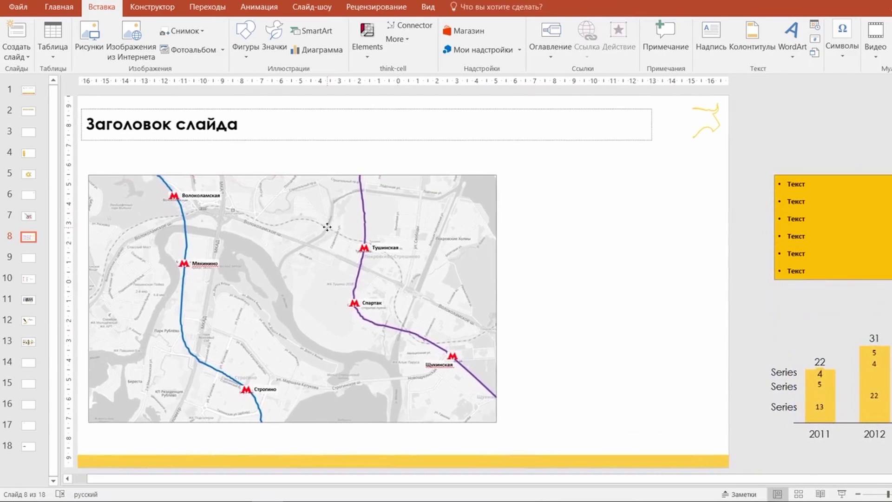
pyautogui.moveTo(327, 225); pyautogui.dragTo(469, 225)
pyautogui.press('Escape')
pyautogui.click(650, 267)
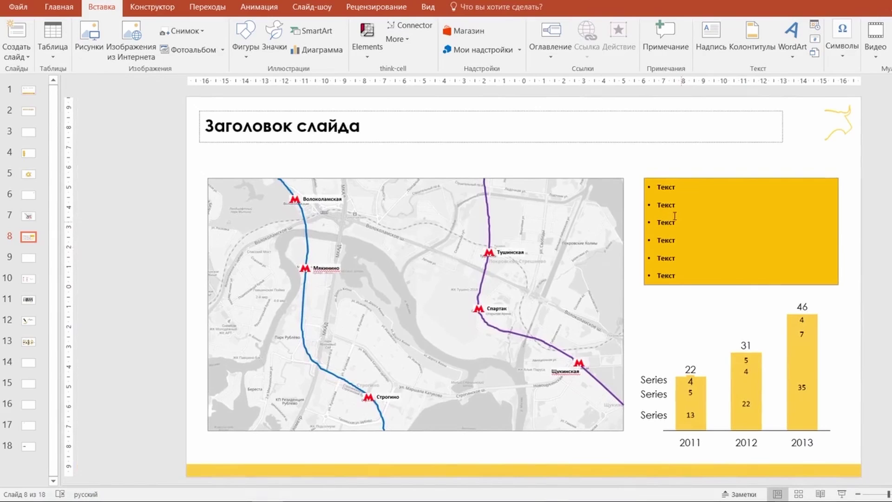
pyautogui.click(669, 204)
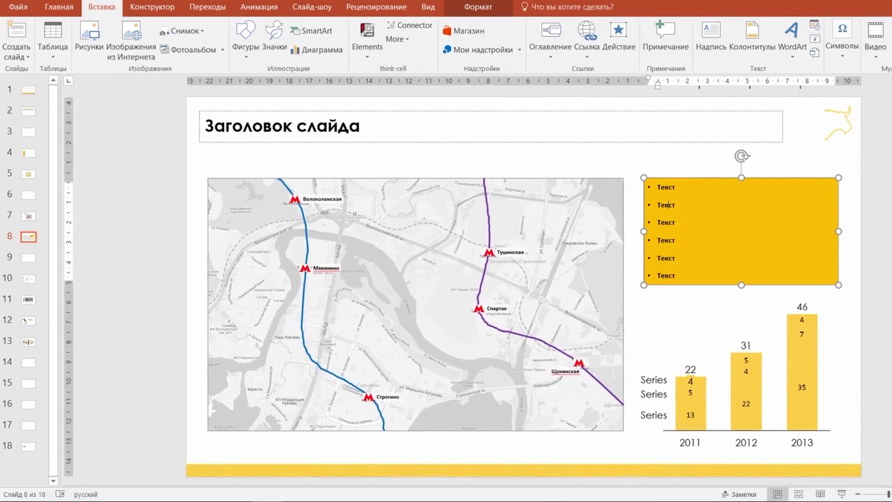
pyautogui.press('Escape')
pyautogui.click(376, 250)
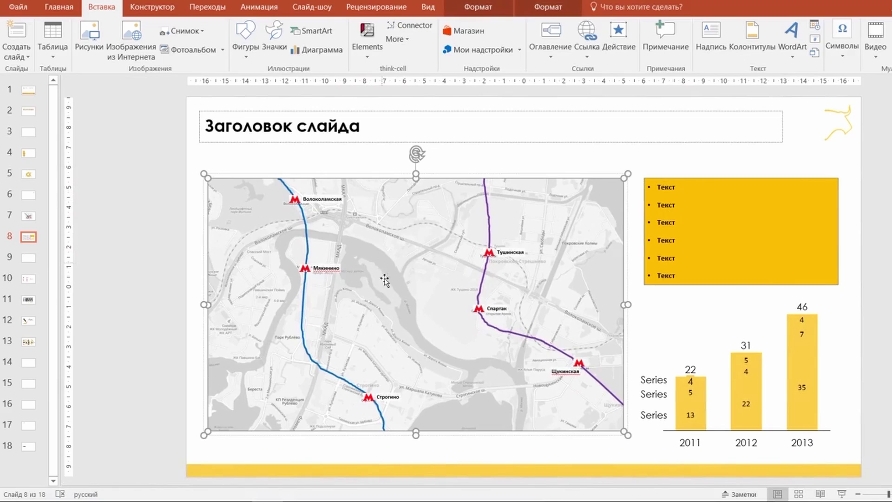
pyautogui.moveTo(384, 278); pyautogui.dragTo(385, 230)
pyautogui.hotkey('ctrl', 'z')
pyautogui.click(347, 166)
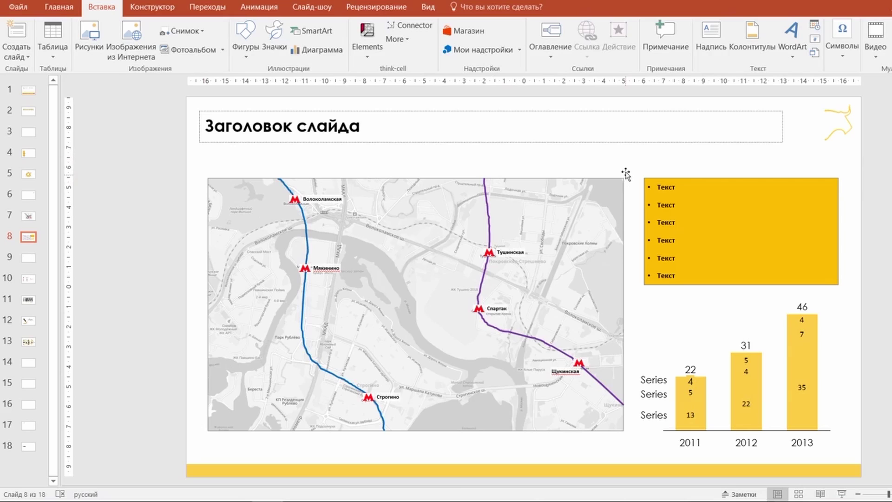
# Scroll to slide 9 'Timeline' and inspect the Сентябрь and Октябрь marker groups
pyautogui.scroll(-1, 627, 172)
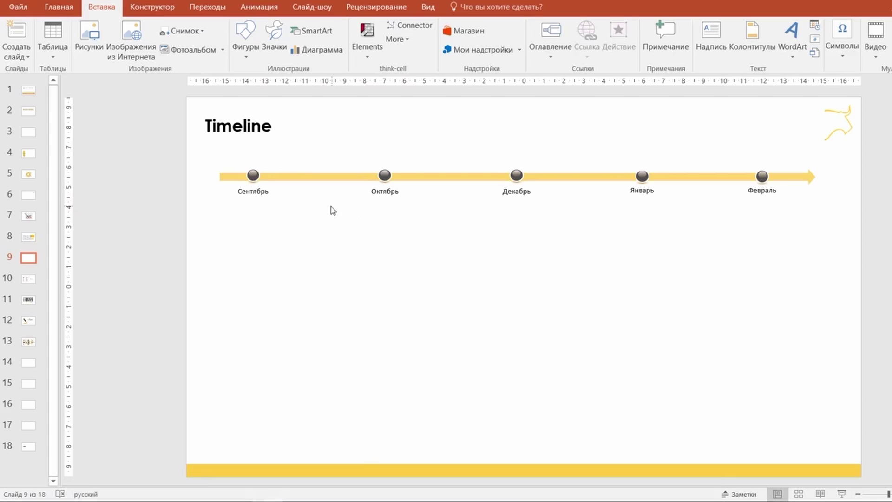
pyautogui.click(249, 192)
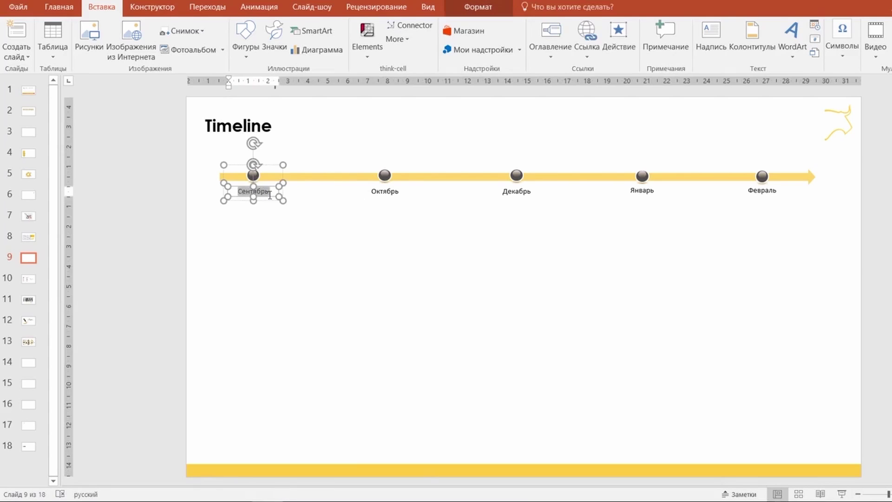
pyautogui.click(385, 196)
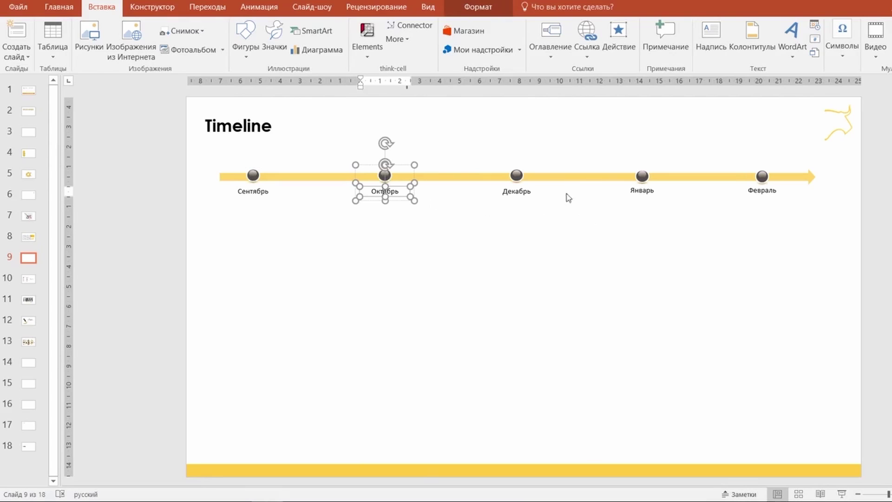
pyautogui.click(643, 281)
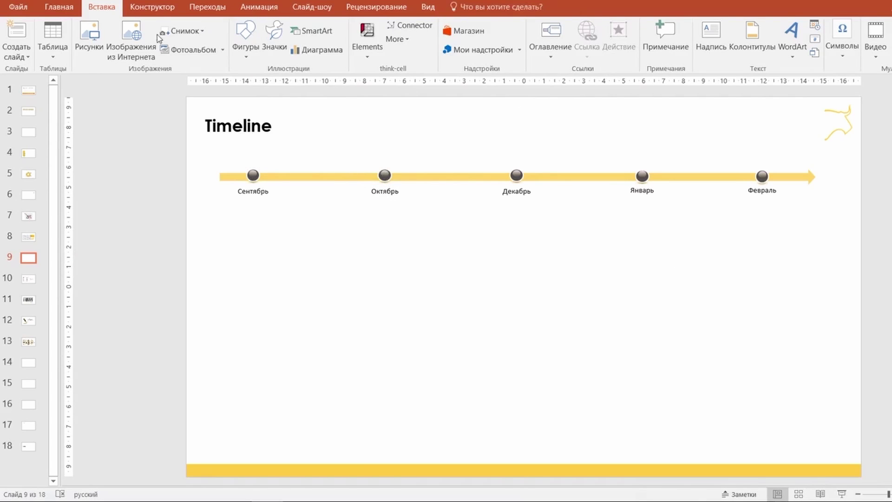
pyautogui.click(59, 7)
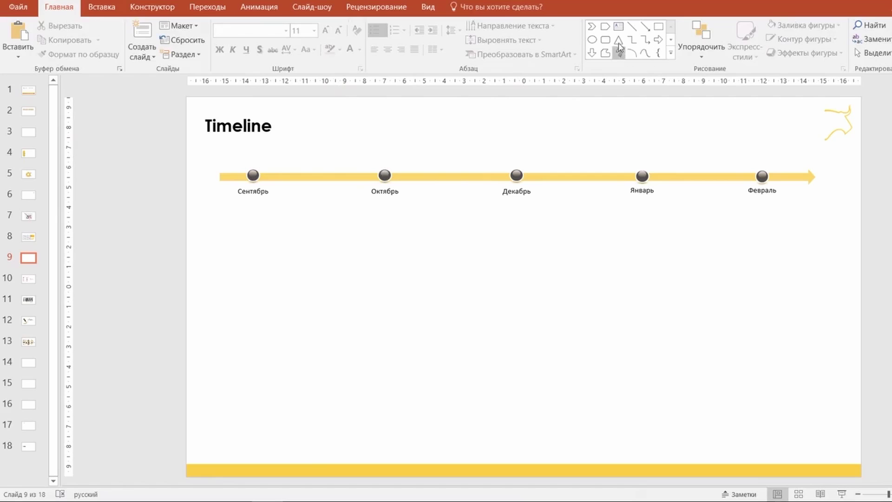
# Draw a rectangle below Сентябрь with light grey fill, dark grey outline and 14-pt font
pyautogui.click(659, 26)
pyautogui.moveTo(233, 230); pyautogui.dragTo(328, 341)
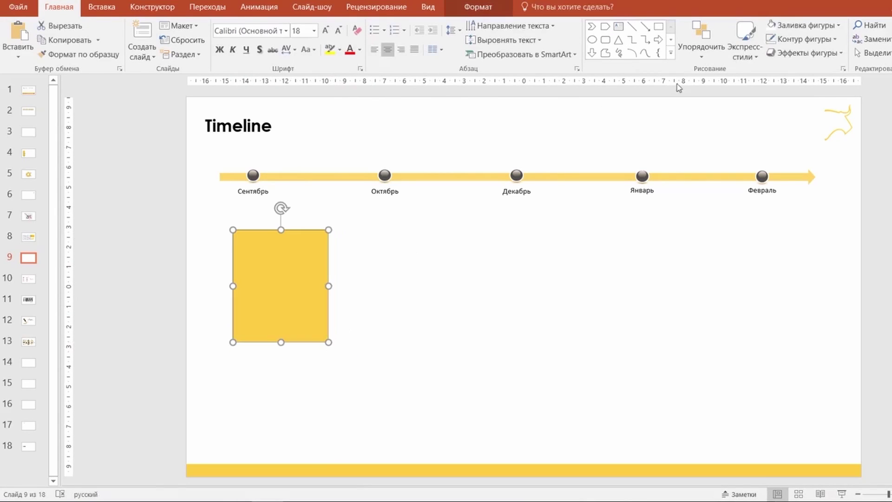
pyautogui.click(810, 27)
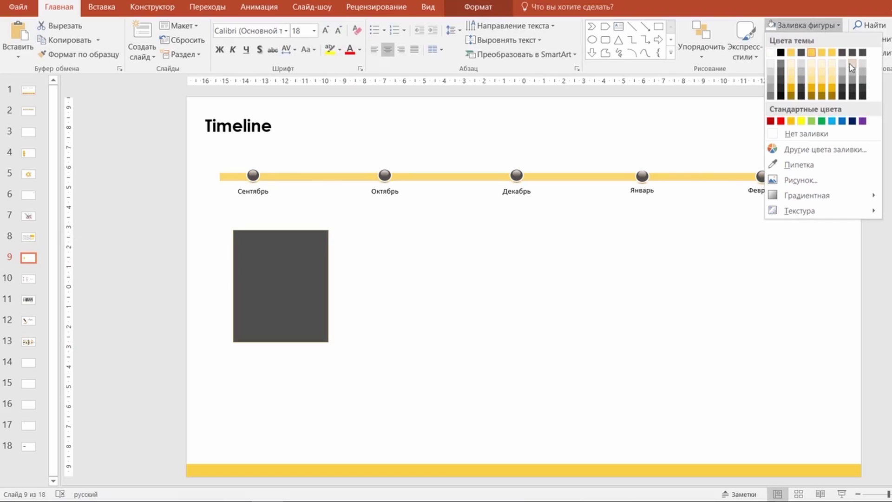
pyautogui.click(772, 63)
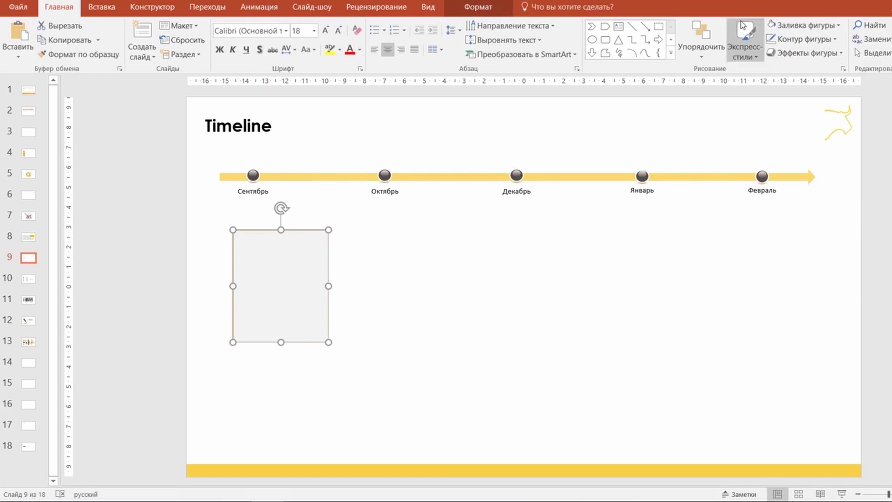
pyautogui.click(789, 39)
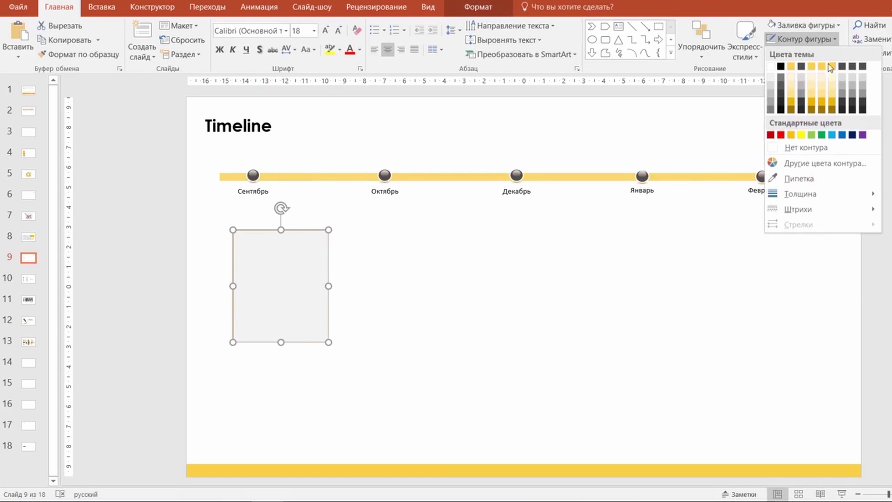
pyautogui.click(775, 111)
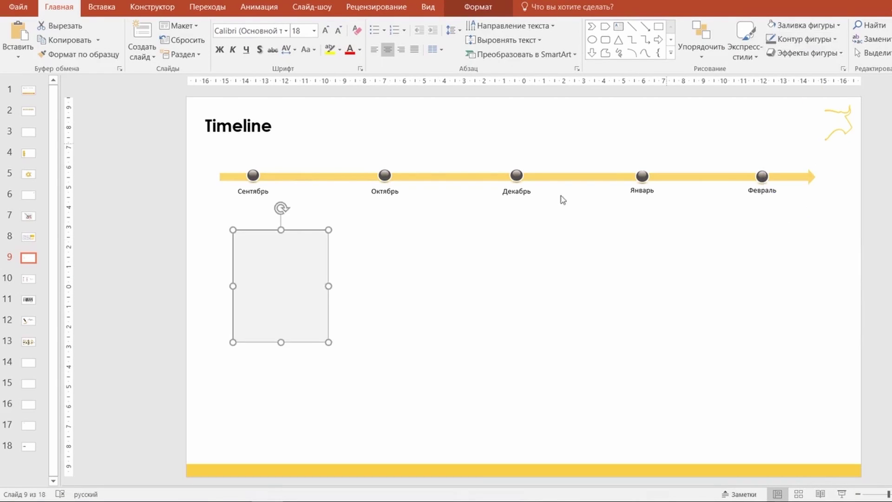
pyautogui.click(314, 30)
pyautogui.click(307, 118)
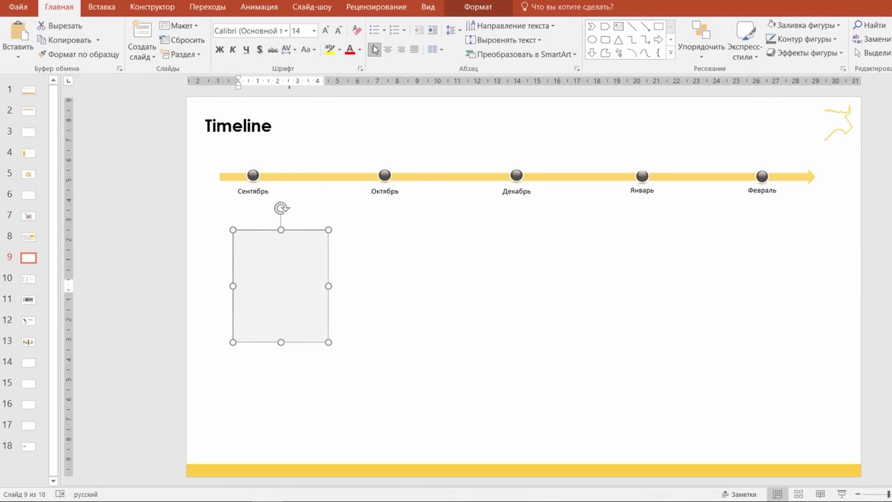
# Type two lines of black placeholder text inside the grey rectangle
pyautogui.click(414, 240)
pyautogui.click(268, 274)
pyautogui.click(268, 273)
pyautogui.write('asdf')
pyautogui.hotkey('ctrl', 'a')
pyautogui.click(308, 49)
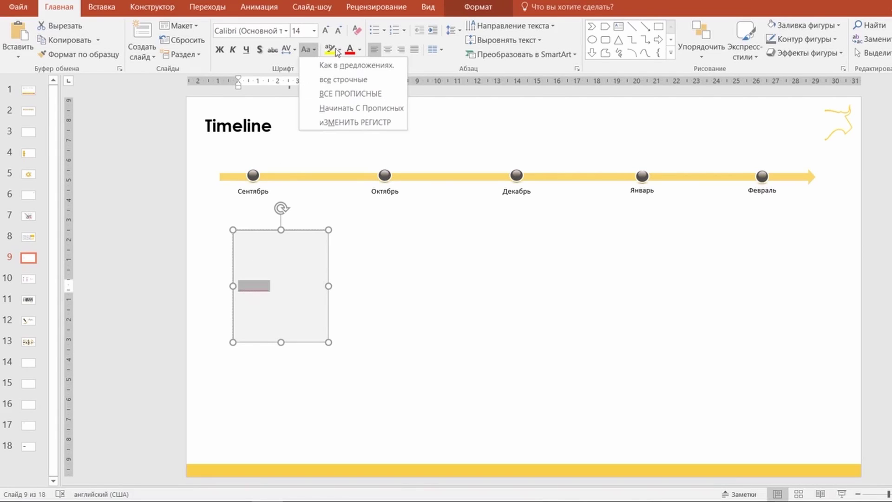
pyautogui.click(359, 49)
pyautogui.click(359, 49)
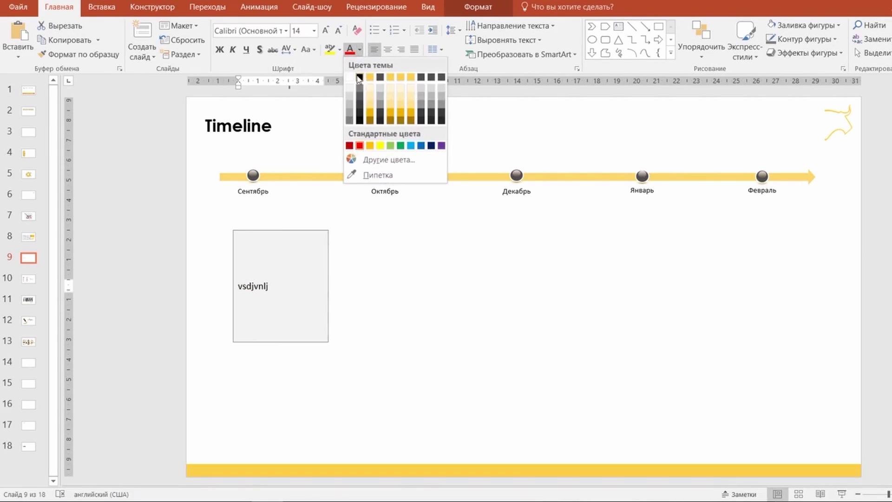
pyautogui.click(360, 71)
pyautogui.click(266, 286)
pyautogui.write('sdvsv')
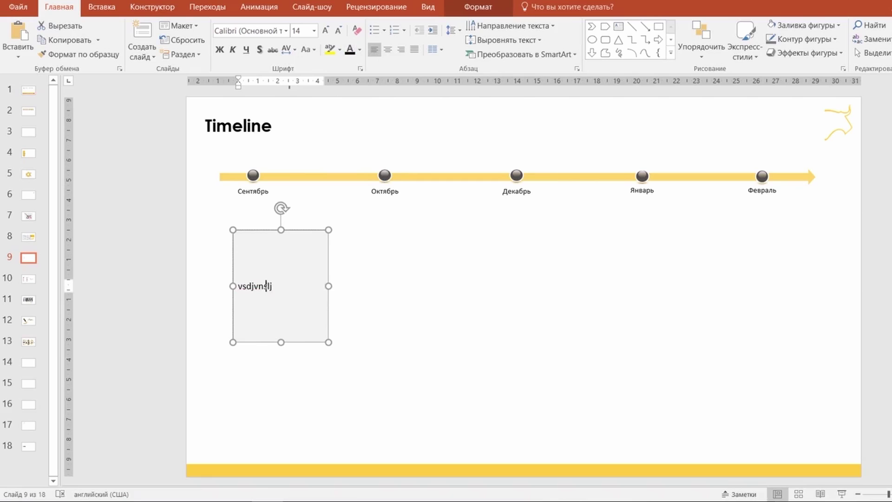
pyautogui.press('Return')
pyautogui.write('vsjsdvl')
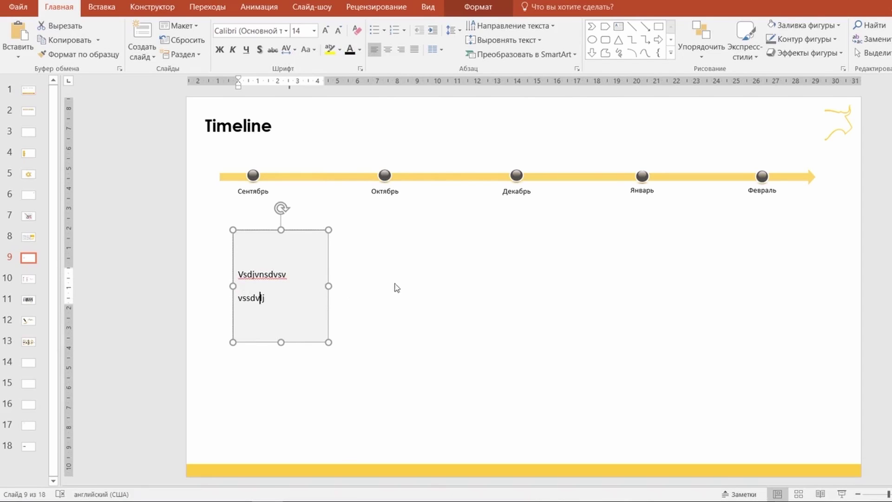
# Nudge the grey box slightly left and lower beneath the Сентябрь marker
pyautogui.click(397, 288)
pyautogui.moveTo(324, 249)
pyautogui.mouseDown()
pyautogui.moveTo(292, 246)
pyautogui.moveTo(287, 276)
pyautogui.mouseUp()
pyautogui.click(370, 277)
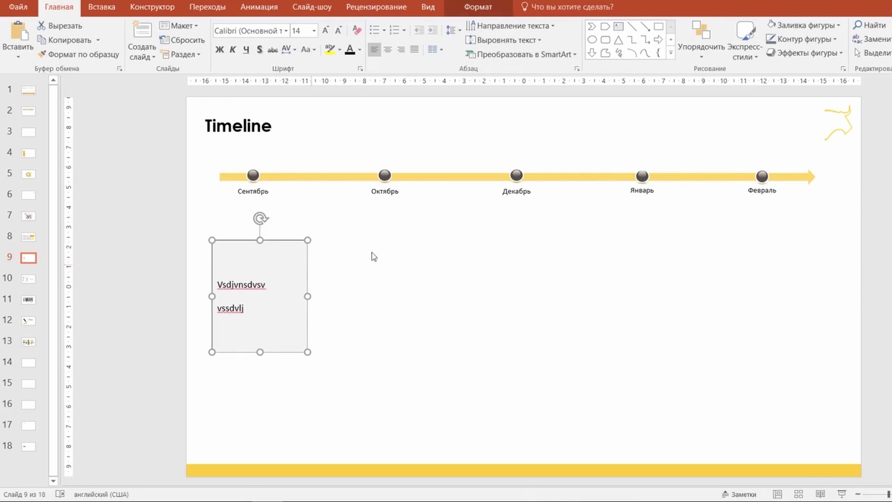
pyautogui.click(371, 255)
# Draw a line from the grey box up to Сентябрь, formatted grey with a round dot end
pyautogui.click(635, 31)
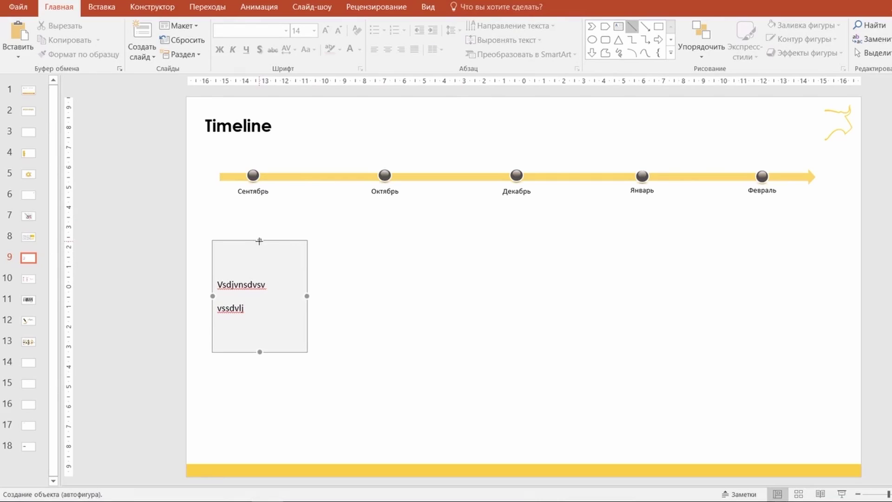
pyautogui.moveTo(259, 240); pyautogui.dragTo(268, 208)
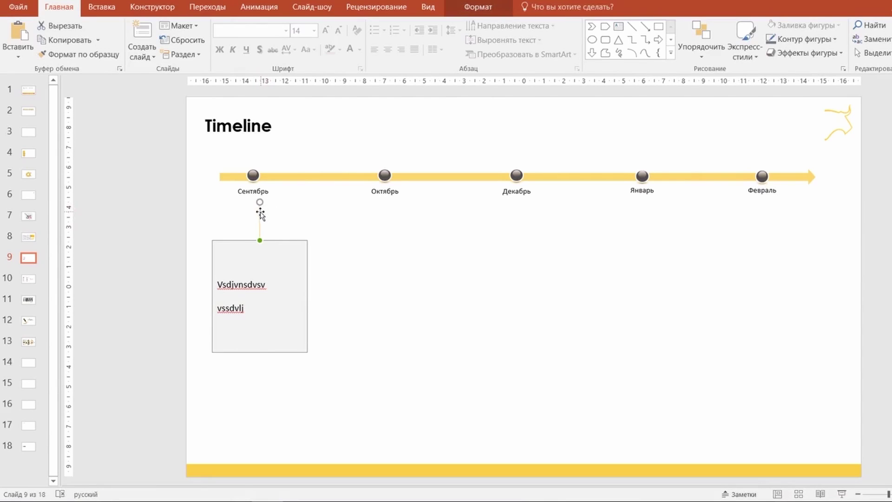
pyautogui.rightClick(260, 213)
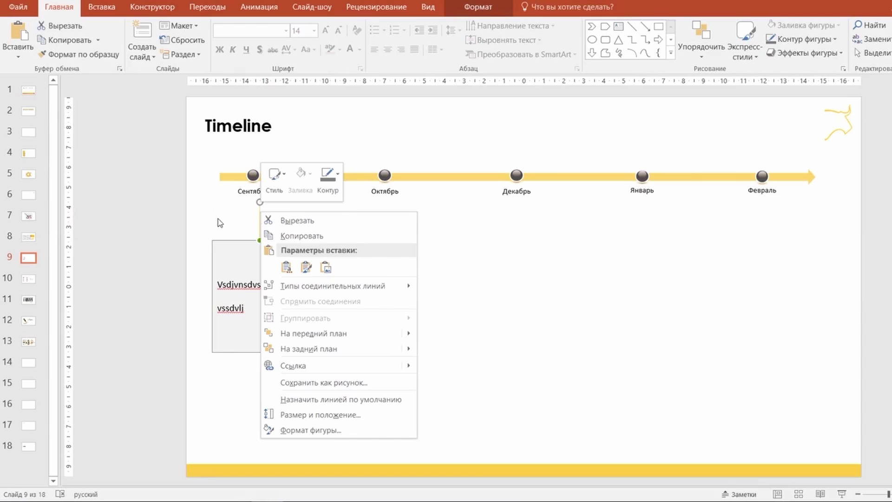
pyautogui.click(394, 428)
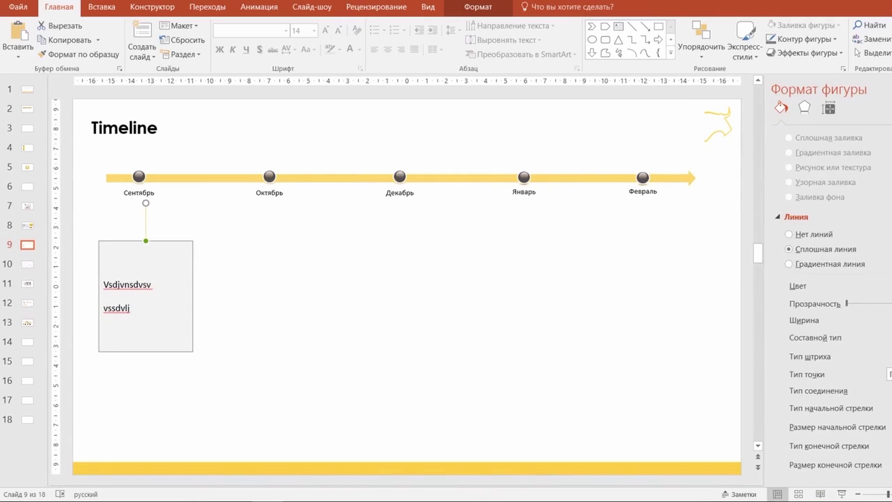
pyautogui.click(886, 89)
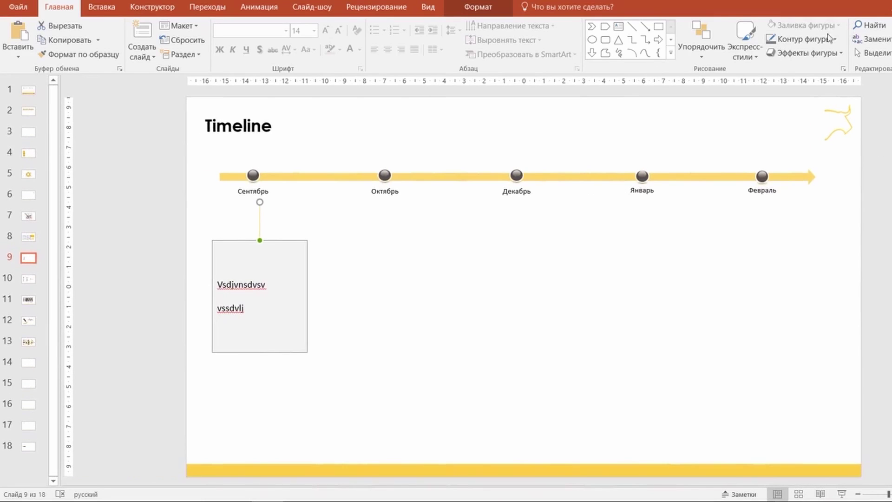
pyautogui.click(365, 332)
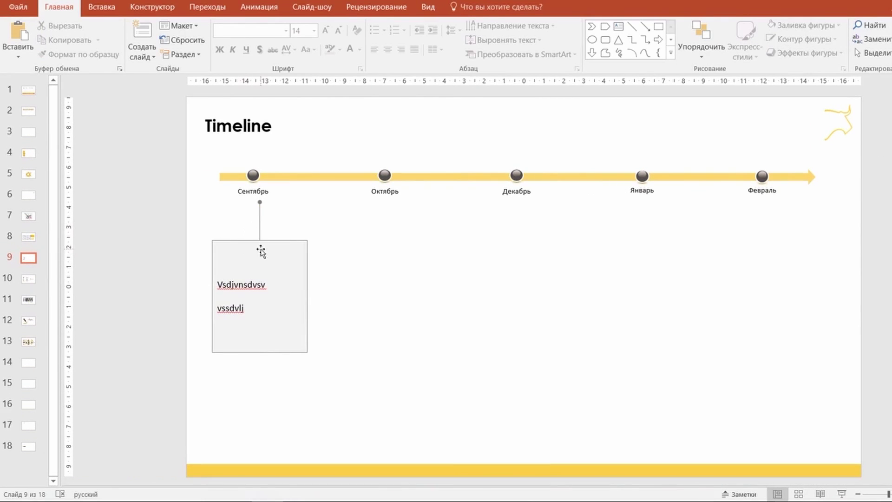
# Copy the box and connector under Октябрь, Декабрь, Январь and Февраль, aligning the Февраль line
pyautogui.moveTo(260, 231); pyautogui.dragTo(391, 298)
pyautogui.moveTo(392, 254)
pyautogui.mouseDown()
pyautogui.moveTo(629, 280)
pyautogui.moveTo(771, 280)
pyautogui.mouseUp()
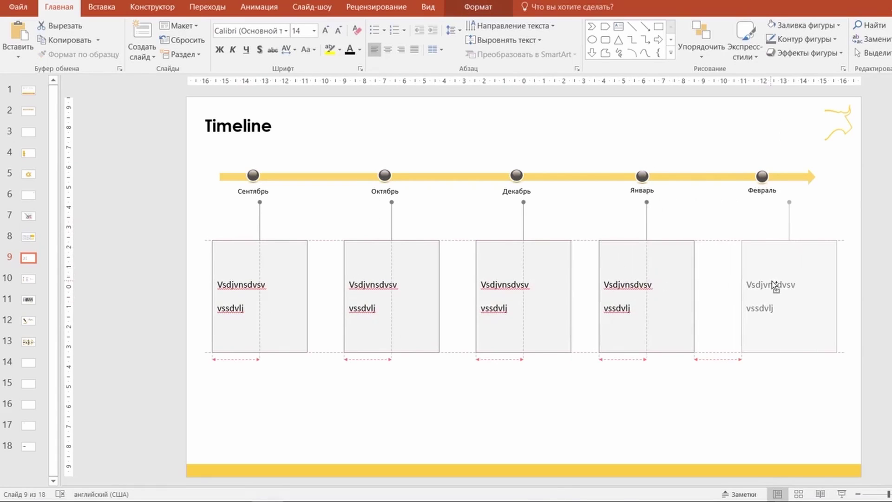
pyautogui.click(805, 220)
pyautogui.moveTo(788, 218); pyautogui.dragTo(766, 218)
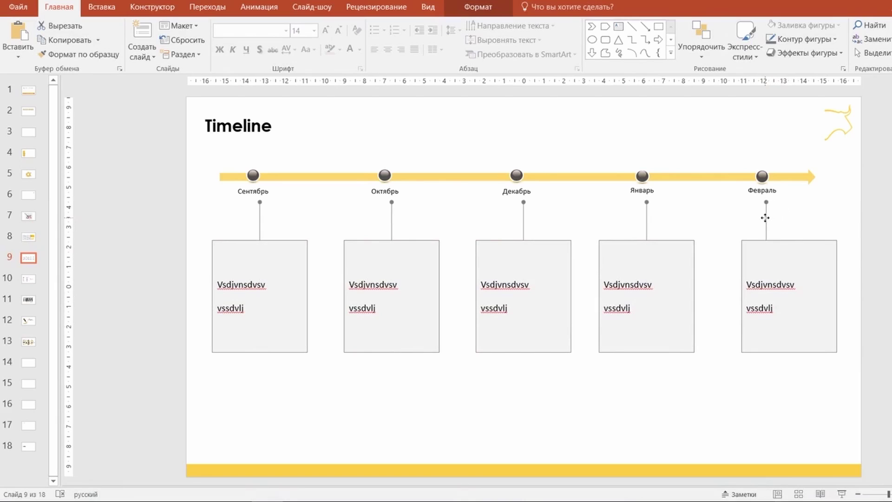
pyautogui.click(852, 231)
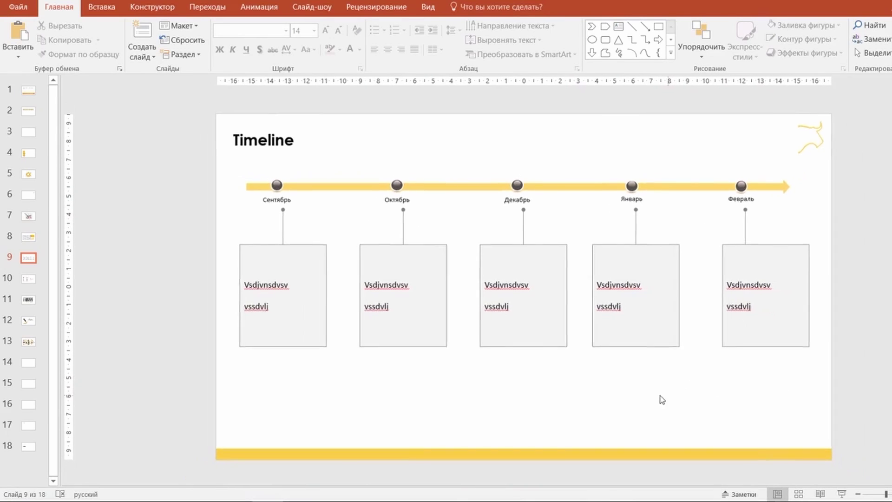
# Move the four grey boxes off the slide and rotate the yellow arrow 90° to point down
pyautogui.moveTo(698, 389); pyautogui.dragTo(216, 195)
pyautogui.moveTo(399, 294); pyautogui.dragTo(880, 297)
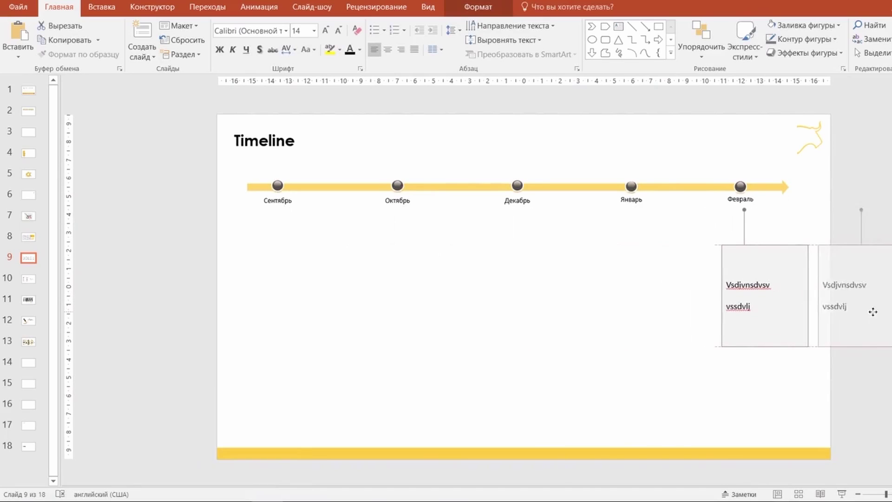
pyautogui.click(431, 182)
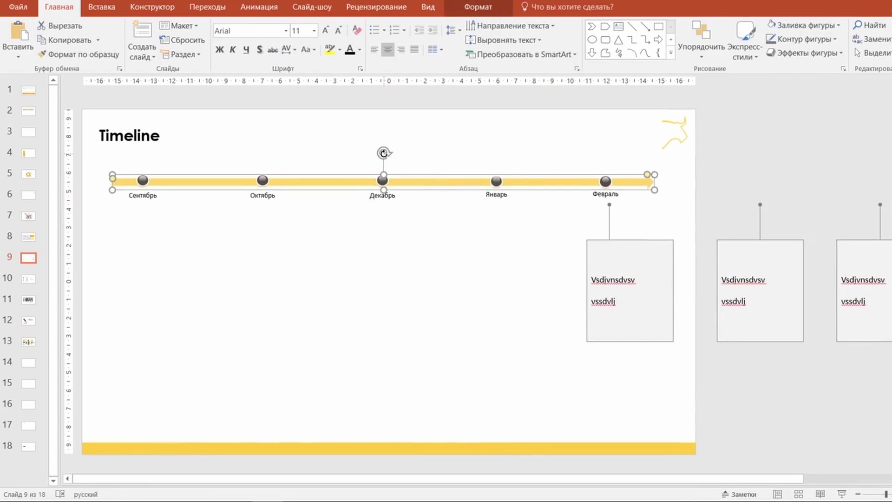
pyautogui.moveTo(384, 152); pyautogui.dragTo(490, 185)
pyautogui.scroll(-1, 458, 260)
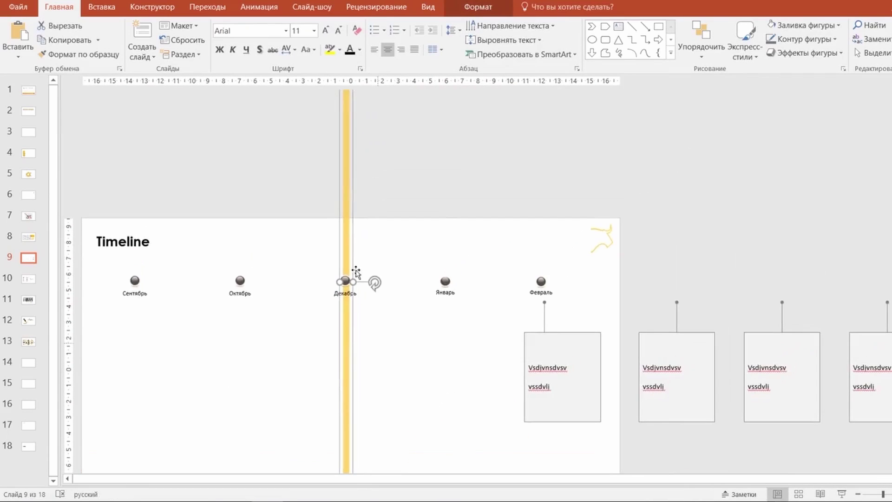
pyautogui.scroll(-2, 382, 149)
# Shorten the vertical arrow from its top end and move it to the slide's left side
pyautogui.click(530, 126)
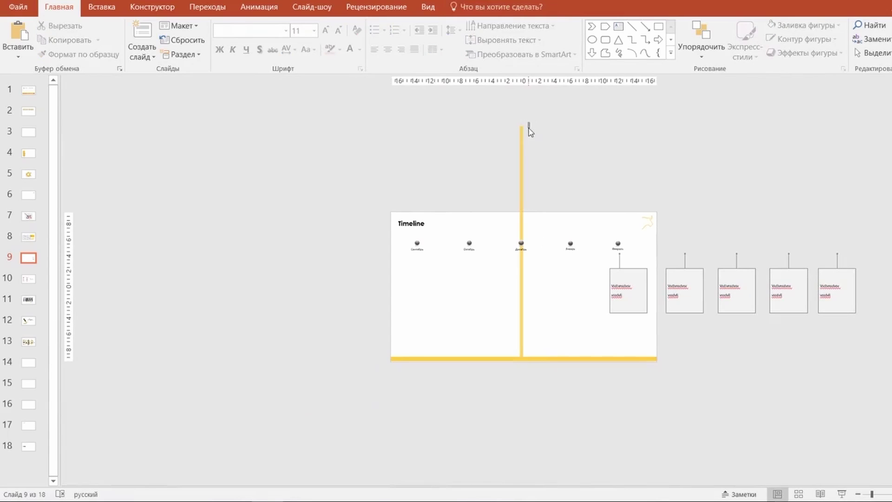
pyautogui.click(521, 128)
pyautogui.moveTo(525, 126); pyautogui.dragTo(523, 273)
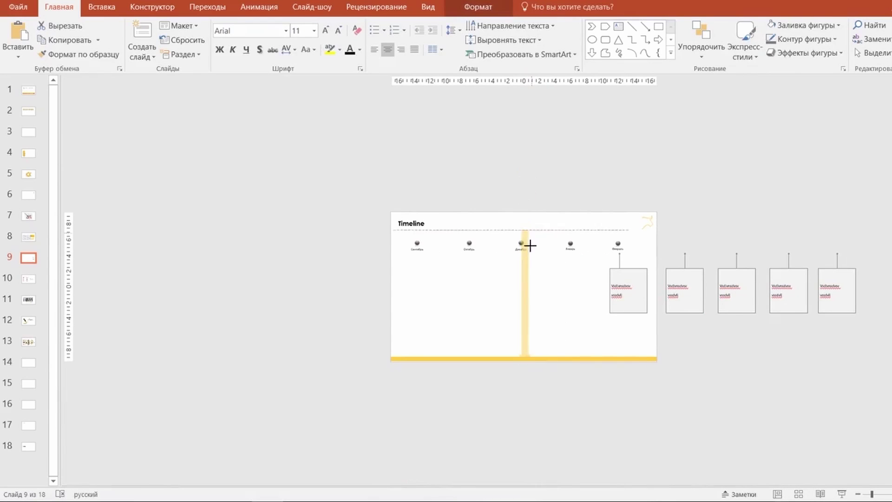
pyautogui.click(558, 296)
pyautogui.scroll(2, 558, 296)
pyautogui.scroll(3, 558, 296)
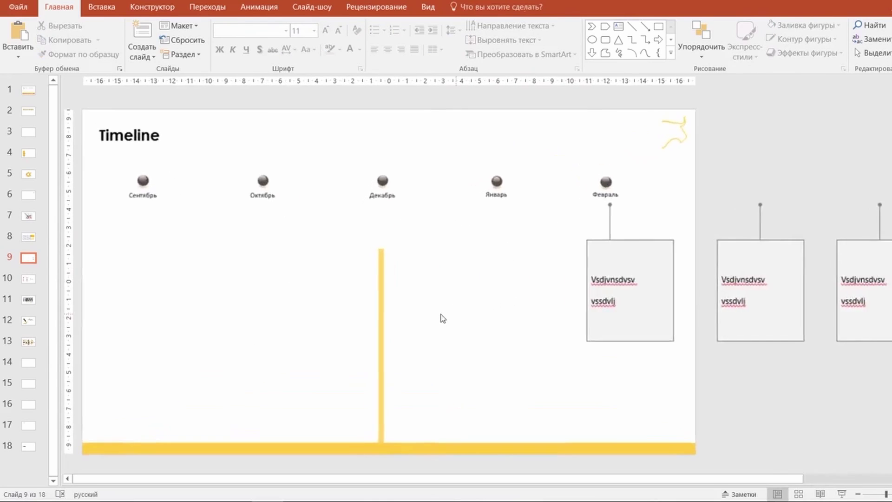
pyautogui.moveTo(411, 322)
pyautogui.mouseDown()
pyautogui.moveTo(123, 225)
pyautogui.moveTo(162, 250)
pyautogui.mouseUp()
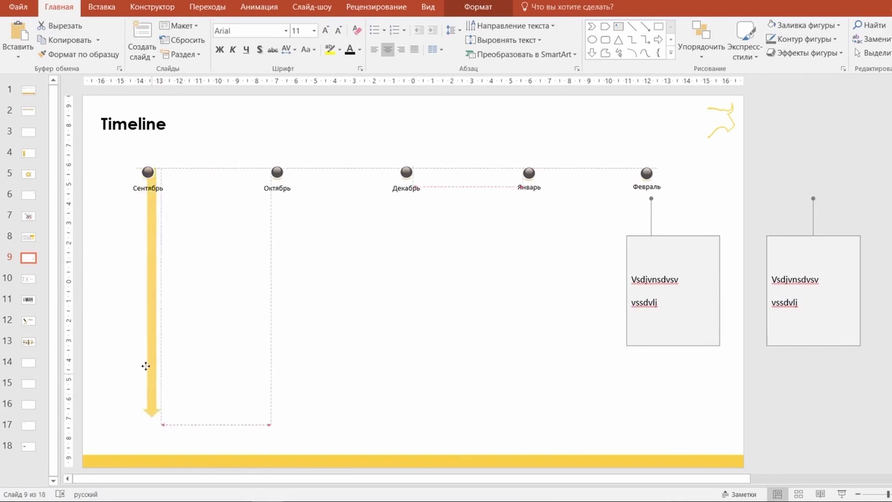
# Place the Сентябрь marker onto the vertical arrow with its label to the right of the dot
pyautogui.moveTo(147, 362); pyautogui.dragTo(137, 344)
pyautogui.click(163, 261)
pyautogui.moveTo(155, 176)
pyautogui.mouseDown()
pyautogui.moveTo(139, 172)
pyautogui.moveTo(143, 184)
pyautogui.moveTo(177, 175)
pyautogui.moveTo(167, 269)
pyautogui.mouseUp()
pyautogui.press('Escape')
# Duplicate the Сентябрь marker into four copies down the arrow and align them
pyautogui.keyDown('ctrl'); pyautogui.moveTo(168, 269); pyautogui.dragTo(170, 343); pyautogui.keyUp('ctrl')
pyautogui.keyDown('shift'); pyautogui.click(169, 268); pyautogui.keyUp('shift')
pyautogui.keyDown('shift'); pyautogui.click(169, 216); pyautogui.keyUp('shift')
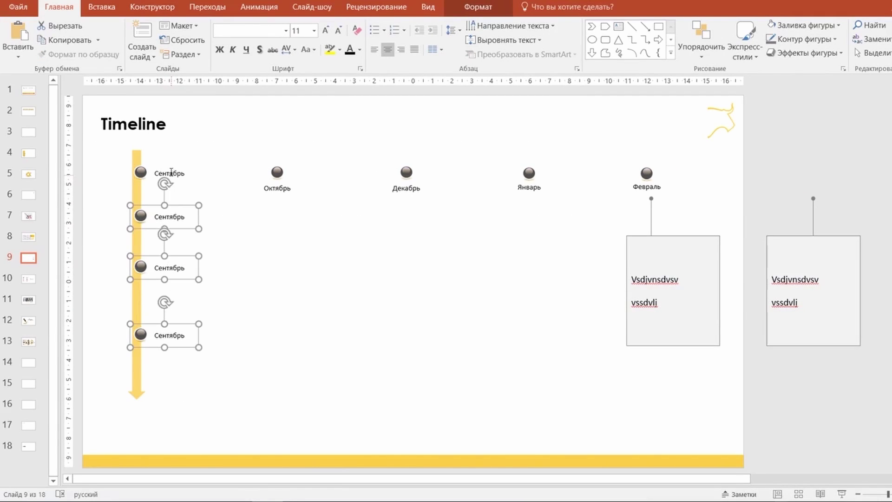
pyautogui.moveTo(170, 168); pyautogui.dragTo(164, 167)
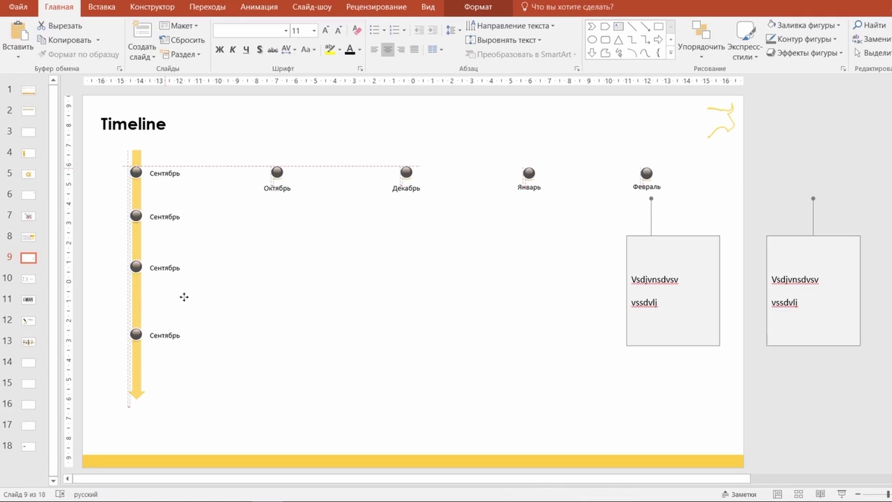
pyautogui.moveTo(195, 289); pyautogui.dragTo(196, 290)
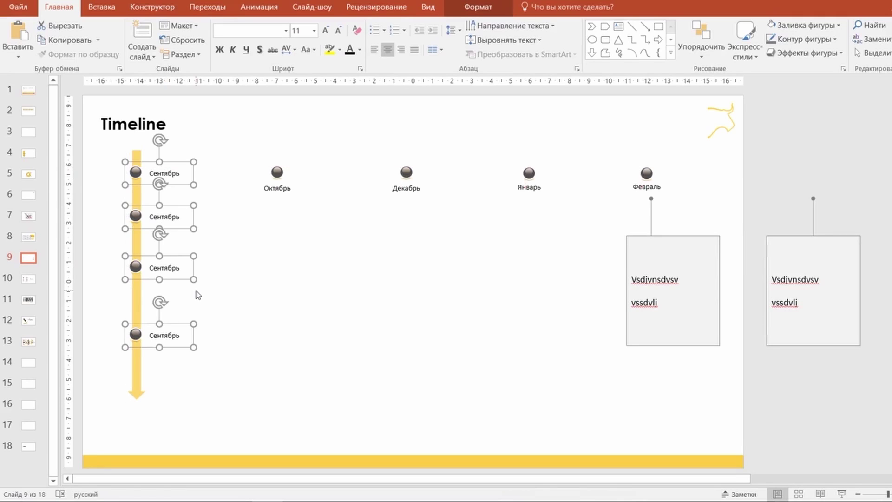
pyautogui.click(198, 295)
pyautogui.click(175, 263)
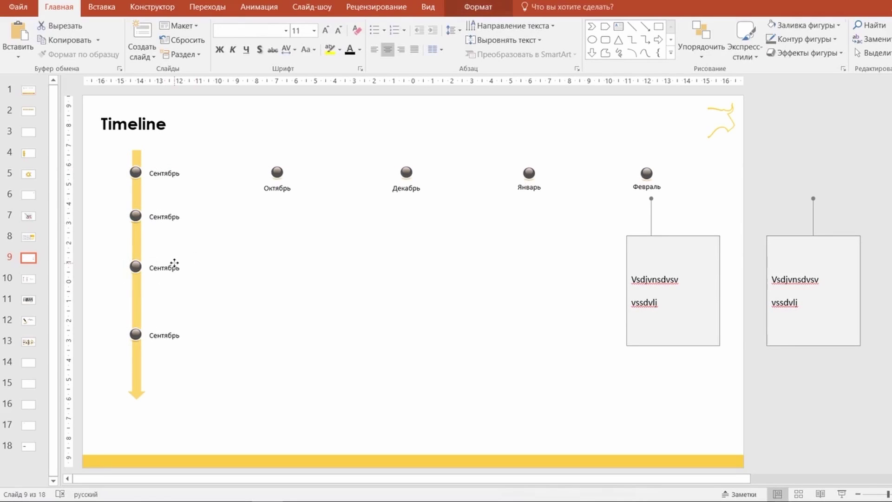
pyautogui.moveTo(177, 268)
pyautogui.mouseDown()
pyautogui.moveTo(145, 270)
pyautogui.moveTo(190, 281)
pyautogui.moveTo(163, 313)
pyautogui.moveTo(241, 271)
pyautogui.moveTo(335, 273)
pyautogui.mouseUp()
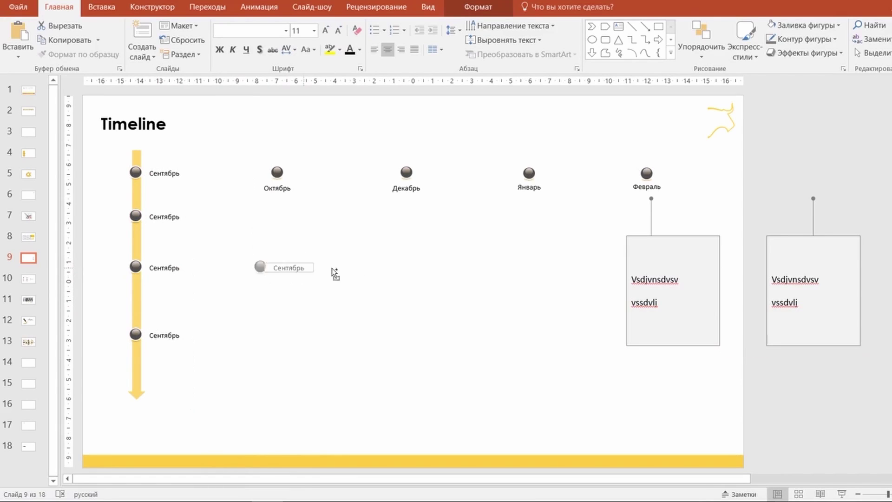
# Undo the stray marker copy and delete the Октябрь to Февраль markers
pyautogui.moveTo(335, 273); pyautogui.dragTo(218, 267)
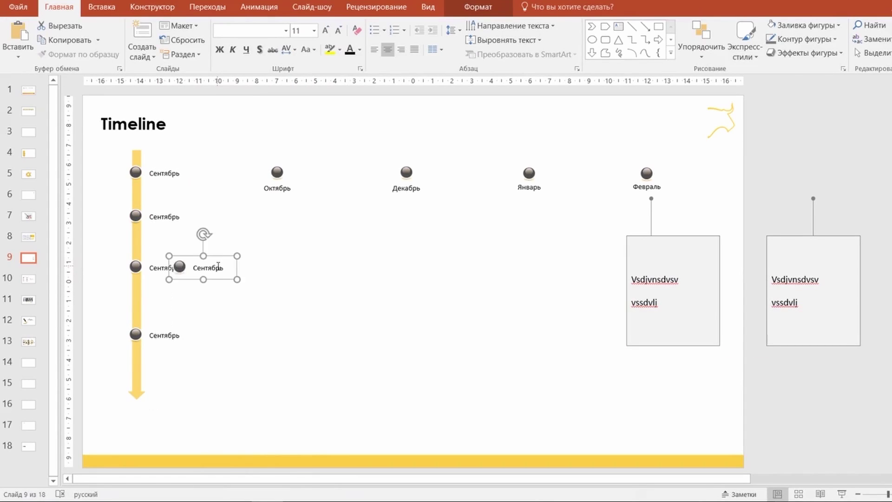
pyautogui.hotkey('ctrl', 'z')
pyautogui.click(370, 281)
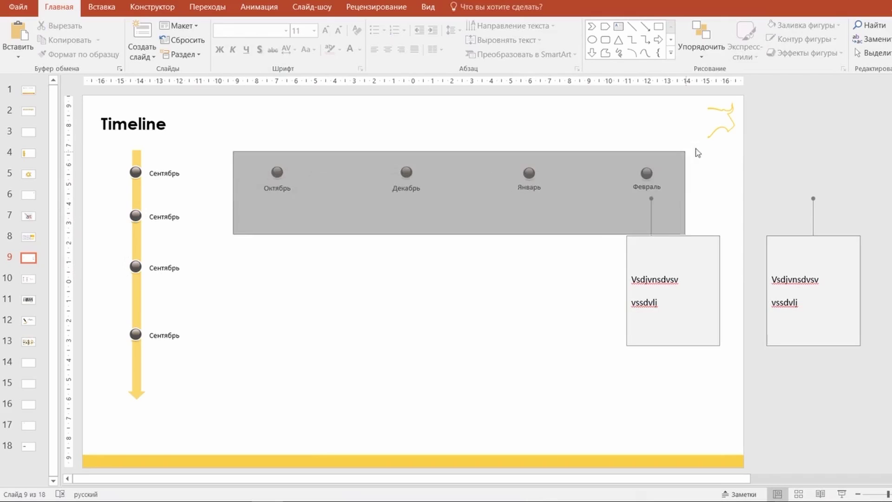
pyautogui.moveTo(233, 235); pyautogui.dragTo(729, 135)
pyautogui.press('Delete')
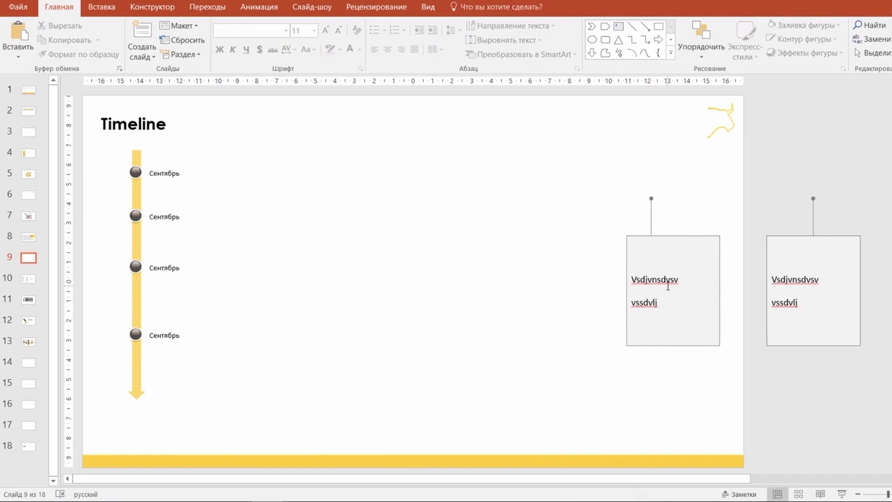
# Move and reshape a grey text box into a wide row, then delete it
pyautogui.moveTo(674, 255)
pyautogui.mouseDown()
pyautogui.moveTo(298, 206)
pyautogui.moveTo(404, 216)
pyautogui.moveTo(461, 207)
pyautogui.mouseUp()
pyautogui.moveTo(332, 261)
pyautogui.mouseDown()
pyautogui.moveTo(328, 191)
pyautogui.moveTo(342, 185)
pyautogui.mouseUp()
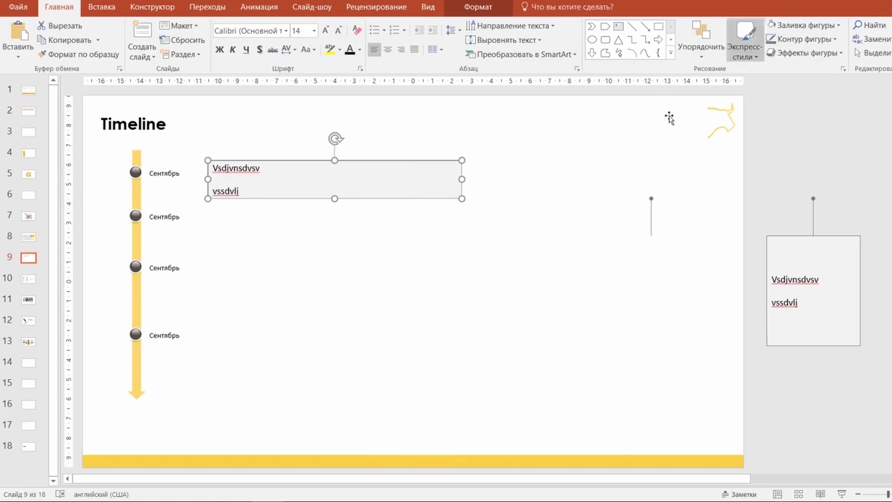
pyautogui.press('Delete')
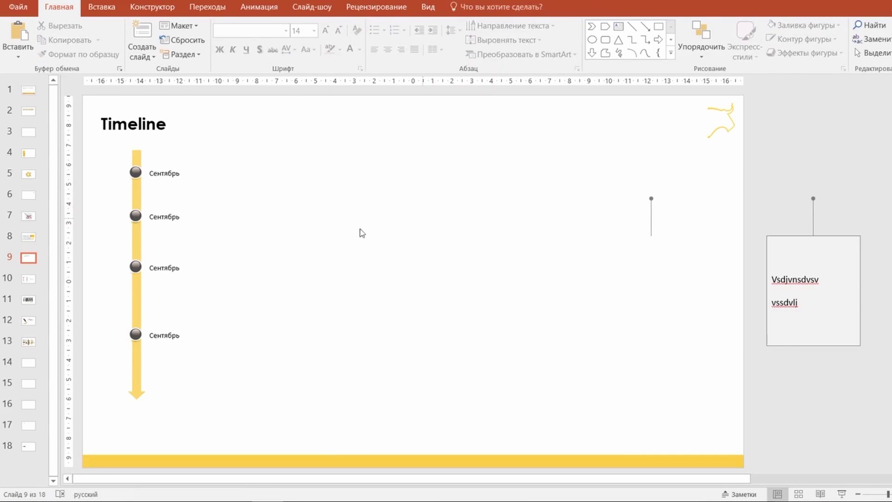
pyautogui.click(166, 174)
# Paste a copy of the Сентябрь label beside the first marker as a wide, left-aligned heading
pyautogui.click(174, 181)
pyautogui.hotkey('ctrl', 'c')
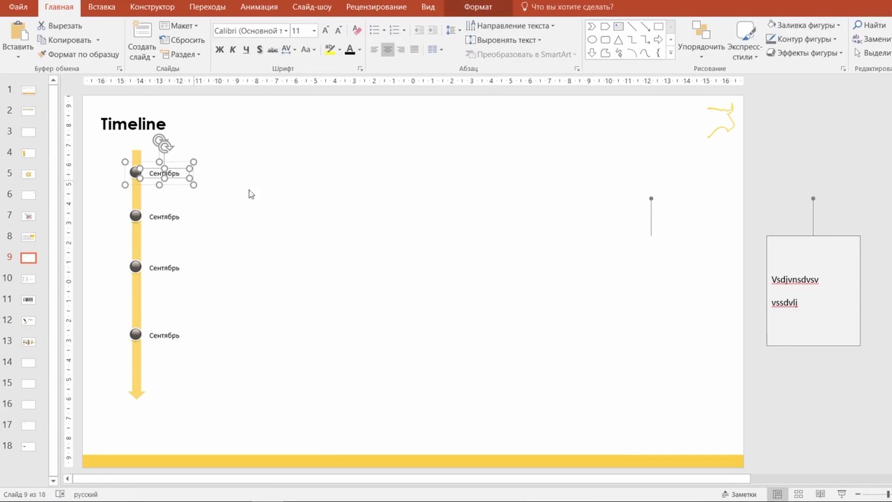
pyautogui.click(251, 194)
pyautogui.hotkey('ctrl', 'v')
pyautogui.moveTo(193, 185); pyautogui.dragTo(259, 176)
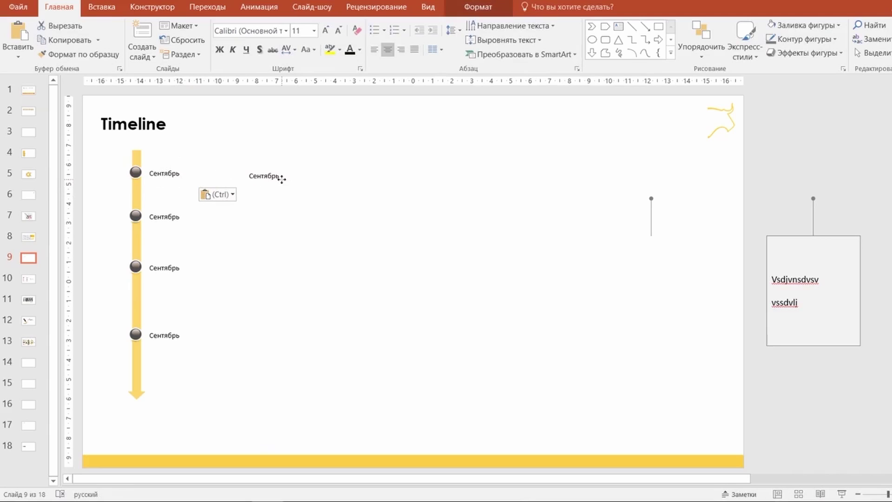
pyautogui.click(375, 50)
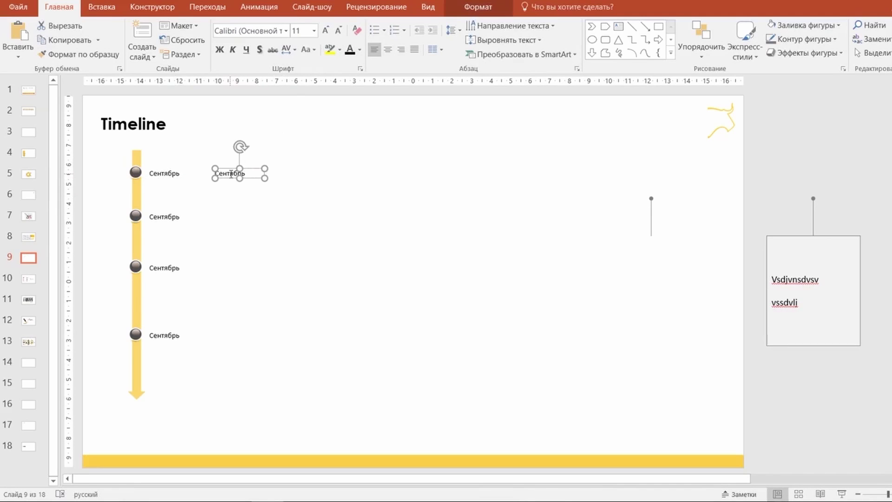
pyautogui.moveTo(264, 173); pyautogui.dragTo(646, 173)
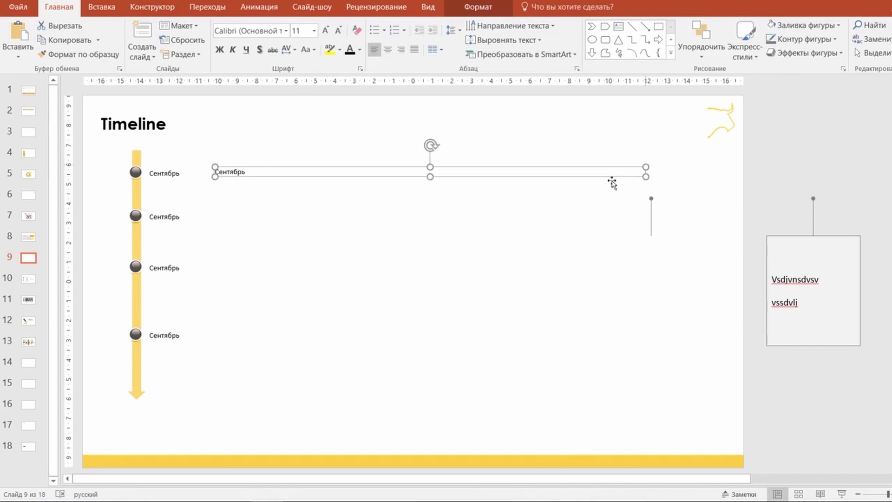
pyautogui.click(478, 155)
# Draw a grey horizontal separator line under the first heading and delete the leftover connector
pyautogui.click(645, 26)
pyautogui.click(619, 26)
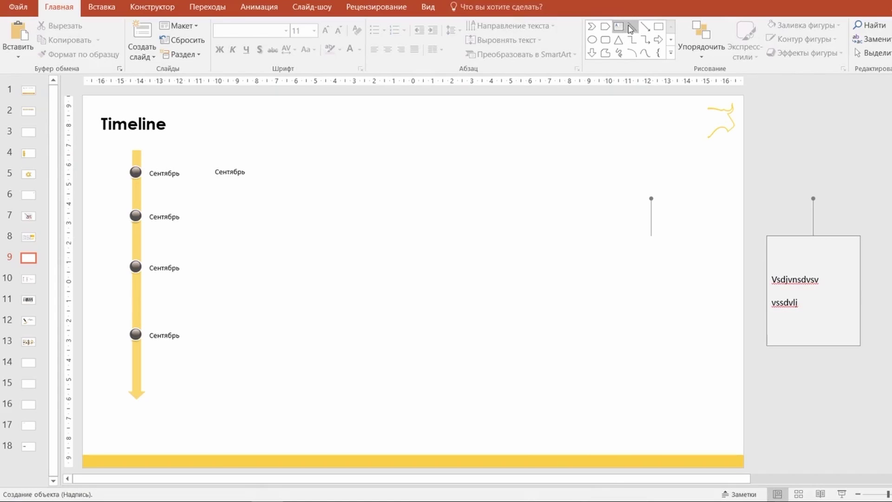
pyautogui.click(631, 27)
pyautogui.moveTo(208, 199); pyautogui.dragTo(701, 197)
pyautogui.moveTo(610, 284); pyautogui.dragTo(703, 147)
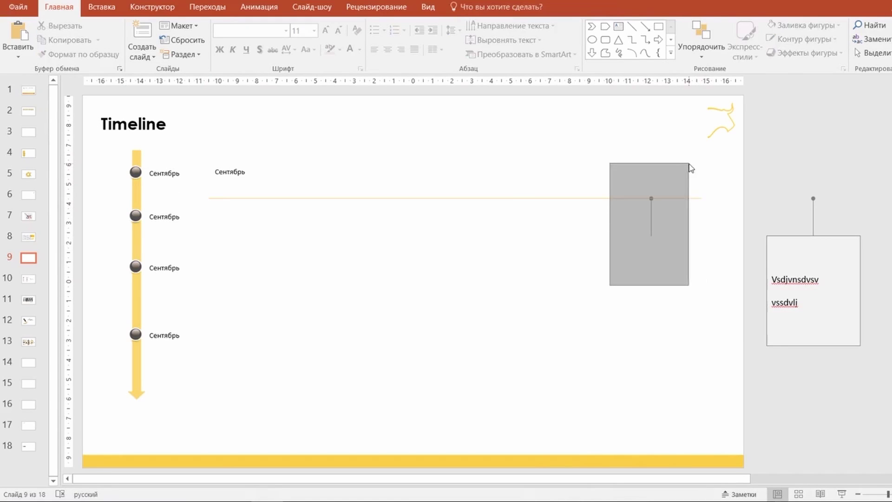
pyautogui.press('Delete')
pyautogui.moveTo(357, 199); pyautogui.dragTo(358, 192)
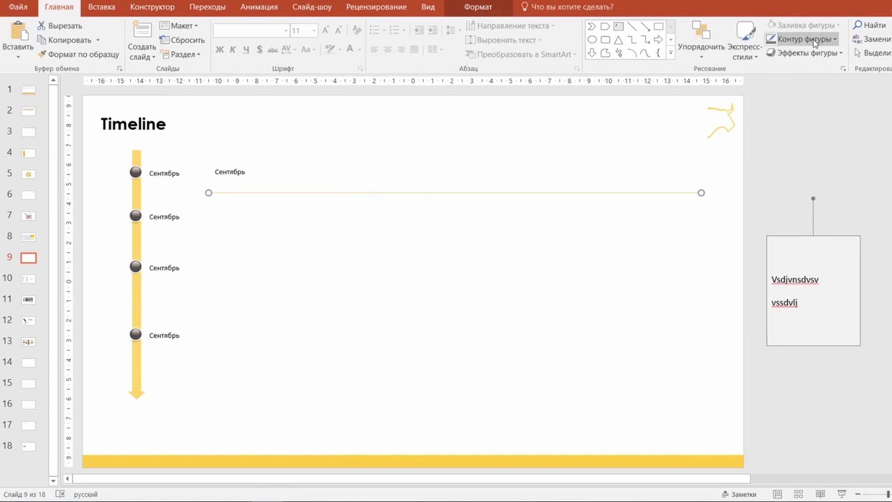
pyautogui.click(770, 40)
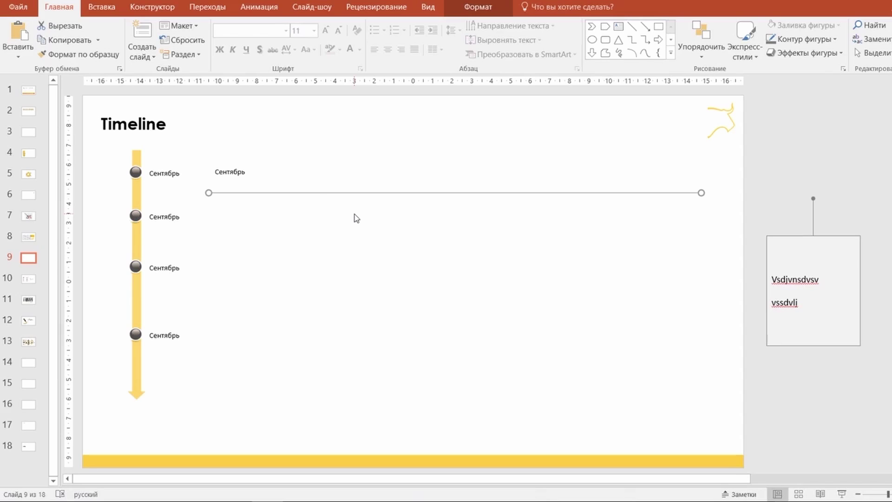
# Copy the separator line and Сентябрь heading down to the remaining rows
pyautogui.moveTo(315, 193); pyautogui.dragTo(294, 319)
pyautogui.click(229, 172)
pyautogui.moveTo(235, 179); pyautogui.dragTo(235, 227)
pyautogui.moveTo(235, 227)
pyautogui.mouseDown()
pyautogui.moveTo(244, 288)
pyautogui.moveTo(238, 349)
pyautogui.mouseUp()
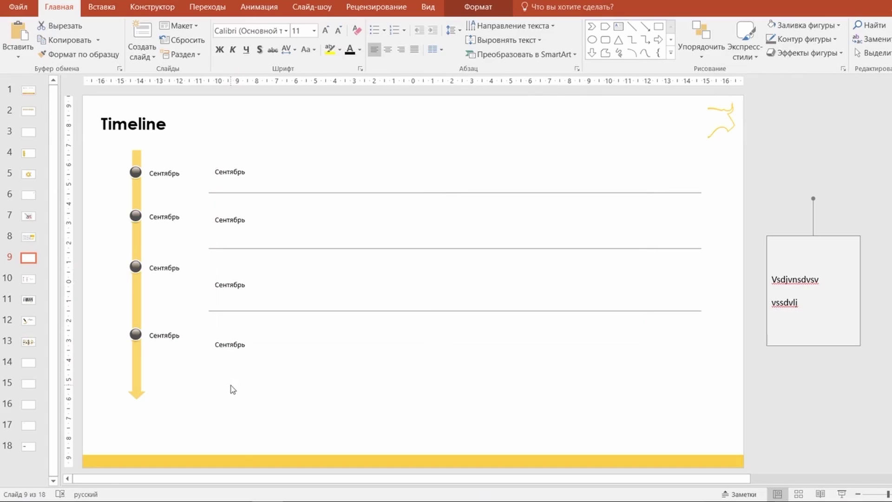
pyautogui.click(231, 386)
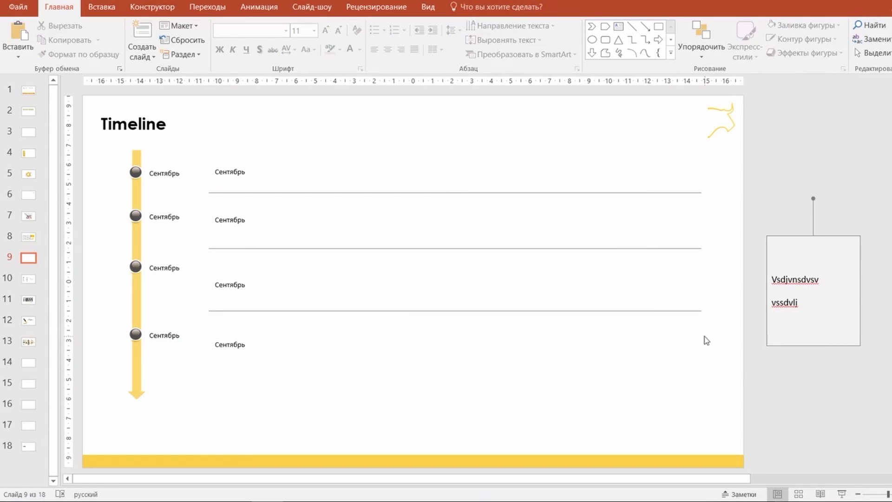